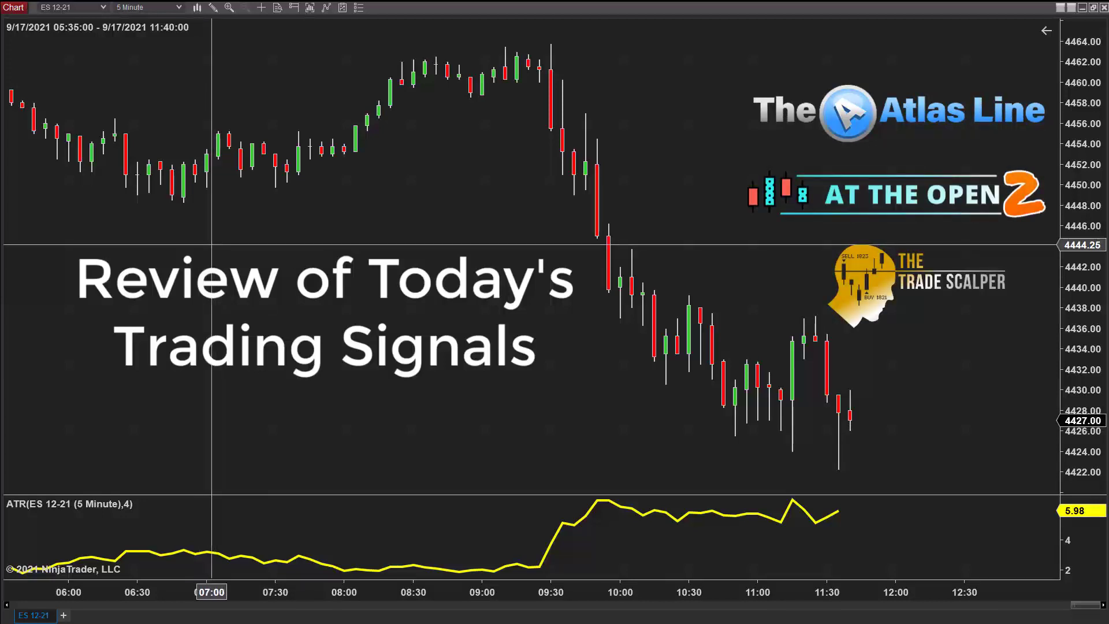
Add the DTTW8AtlasLine indicator to the 5-minute ES 12-21 chart with its default settings.
{"action": "right_click", "coordinate": [210, 247]}
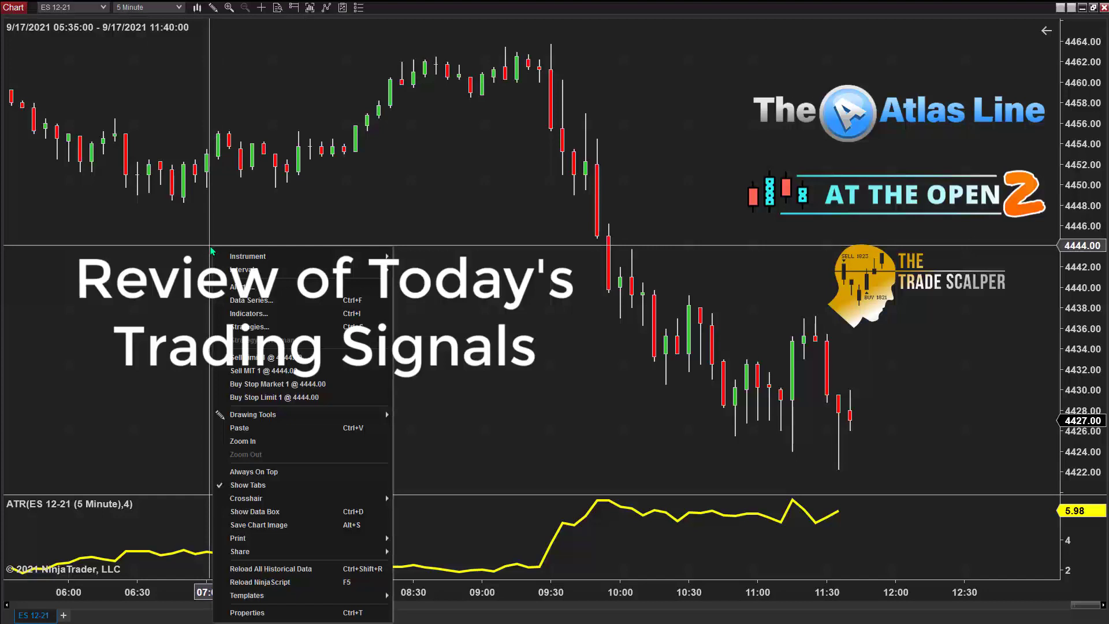
{"action": "left_click", "coordinate": [282, 318]}
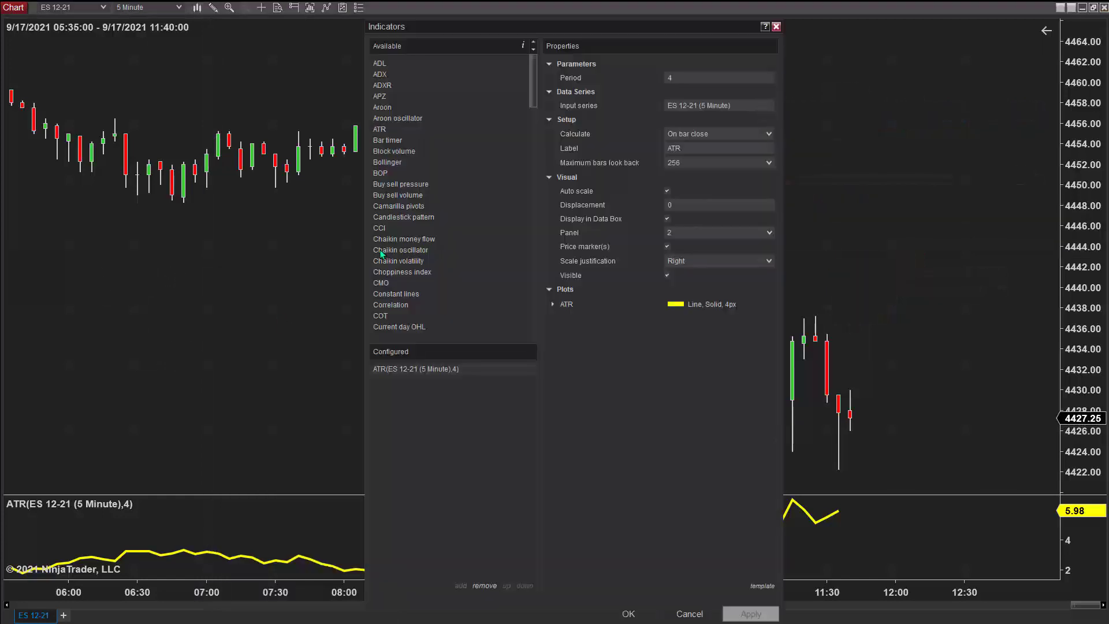
{"action": "left_click", "coordinate": [399, 230]}
{"action": "key", "text": "s"}
{"action": "key", "text": "t"}
{"action": "key", "text": "d"}
{"action": "key", "text": "o"}
{"action": "double_click", "coordinate": [415, 174]}
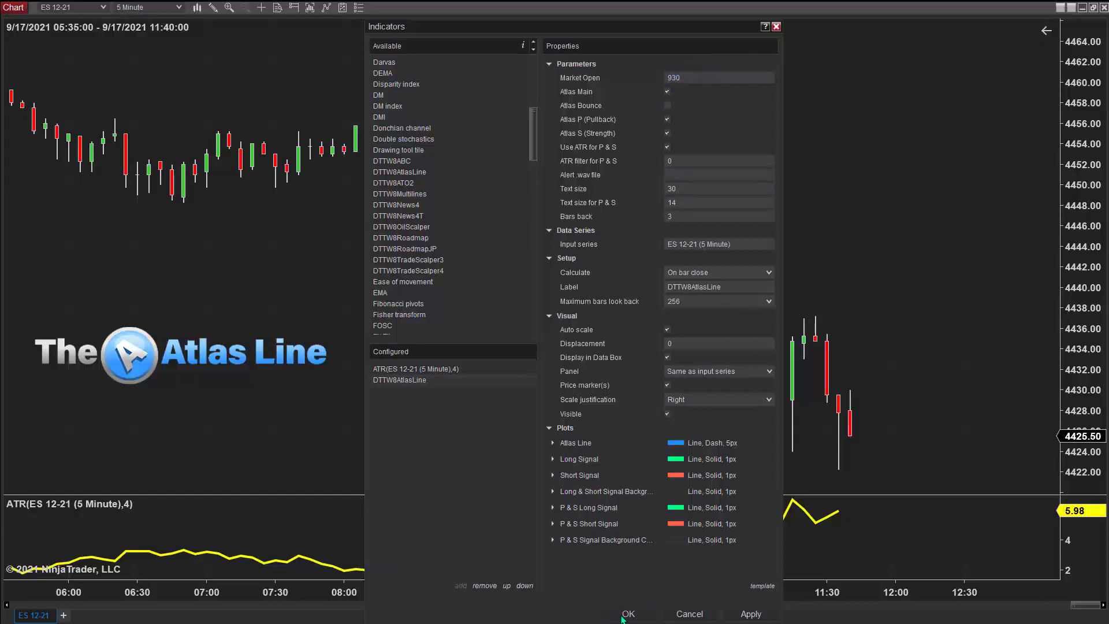
{"action": "left_click", "coordinate": [629, 618]}
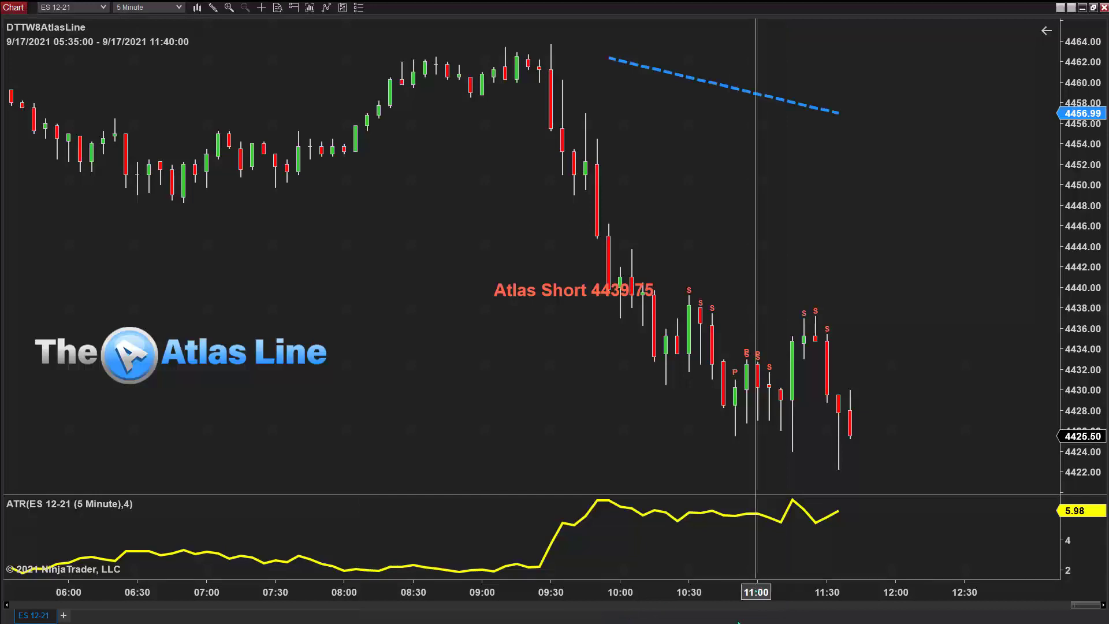
{"action": "left_click_drag", "start_coordinate": [579, 290], "coordinate": [510, 289]}
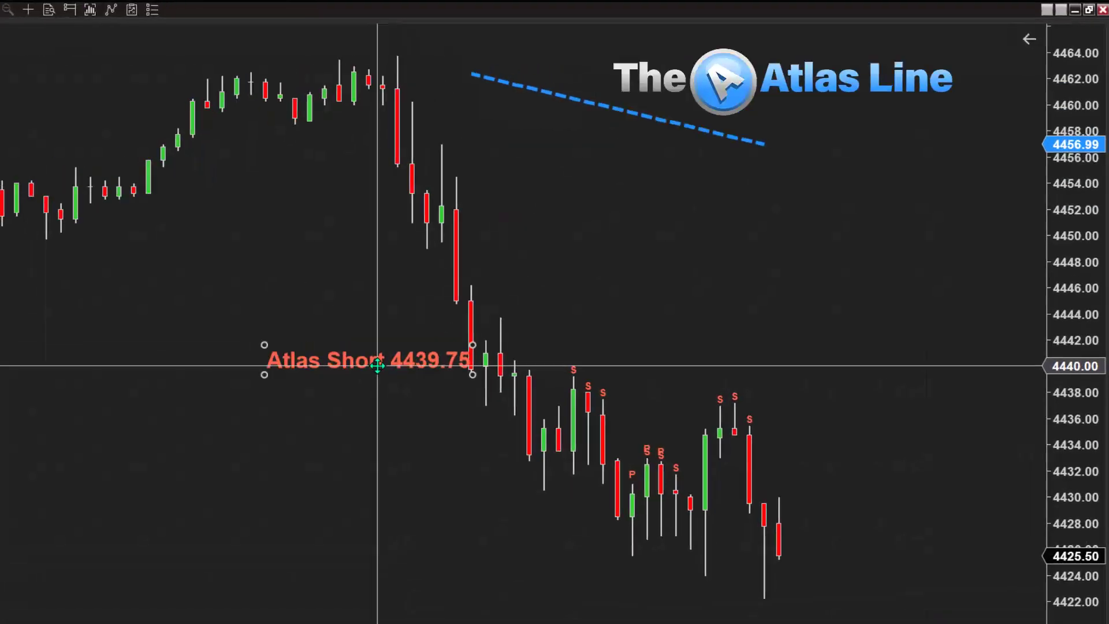
{"action": "left_click_drag", "start_coordinate": [336, 373], "coordinate": [320, 374]}
{"action": "key", "text": "F2"}
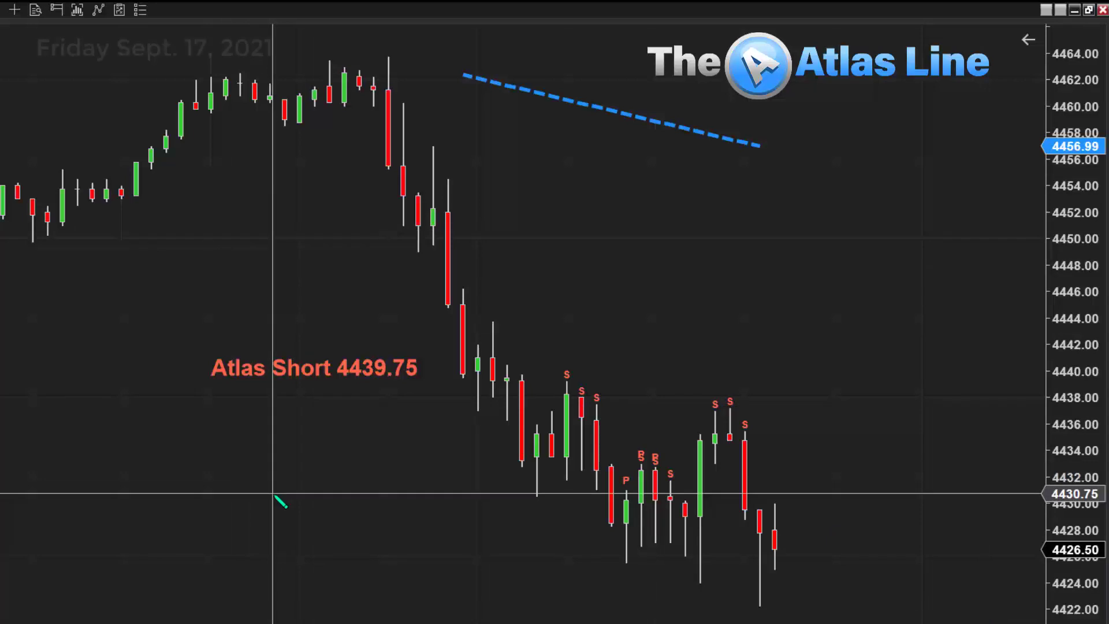
Add the DTTW8TradeScalper4 indicator to the 5-minute ES 12-21 chart with its default settings.
{"action": "left_click", "coordinate": [656, 122]}
{"action": "right_click", "coordinate": [601, 217]}
{"action": "right_click", "coordinate": [595, 212]}
{"action": "left_click", "coordinate": [555, 195]}
{"action": "right_click", "coordinate": [554, 194]}
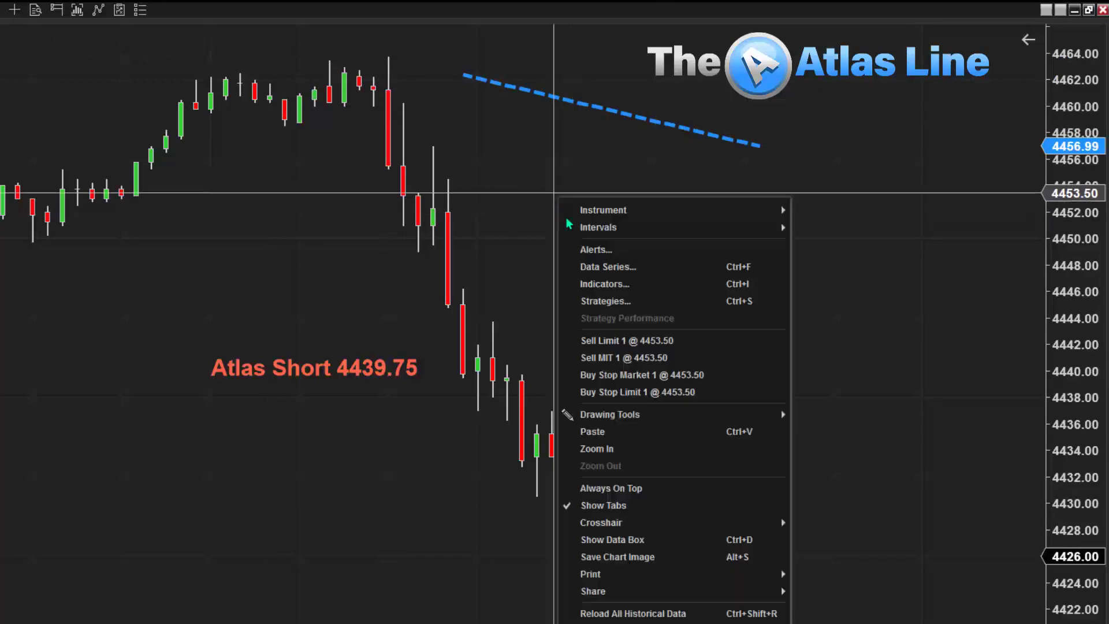
{"action": "left_click", "coordinate": [597, 281]}
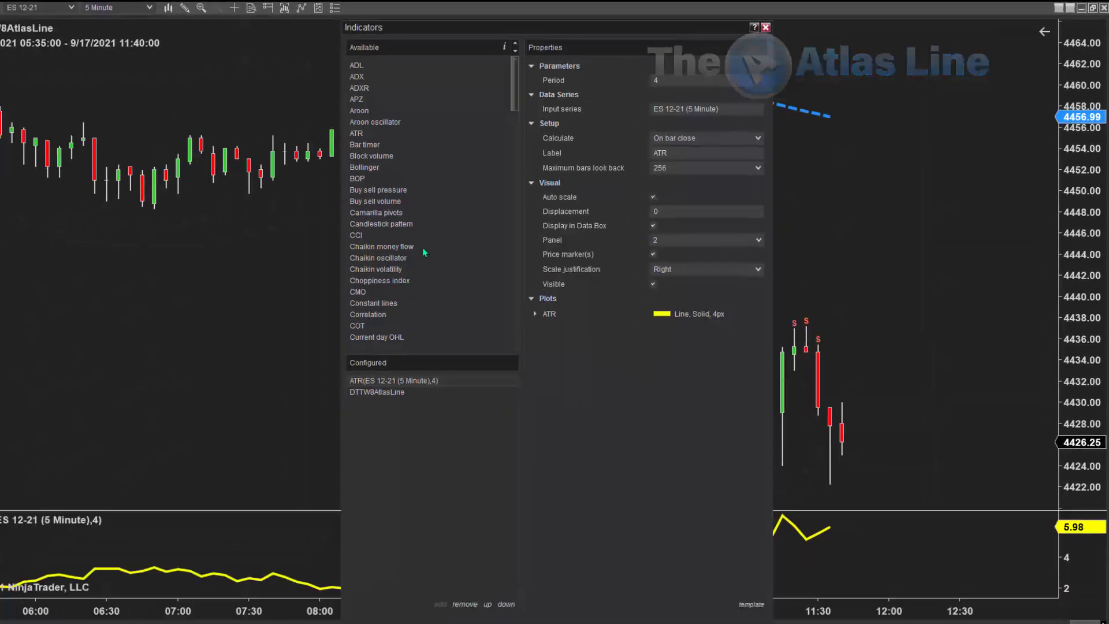
{"action": "left_click", "coordinate": [439, 230]}
{"action": "scroll", "coordinate": [438, 230], "scroll_direction": "down", "scroll_amount": 7}
{"action": "double_click", "coordinate": [426, 331]}
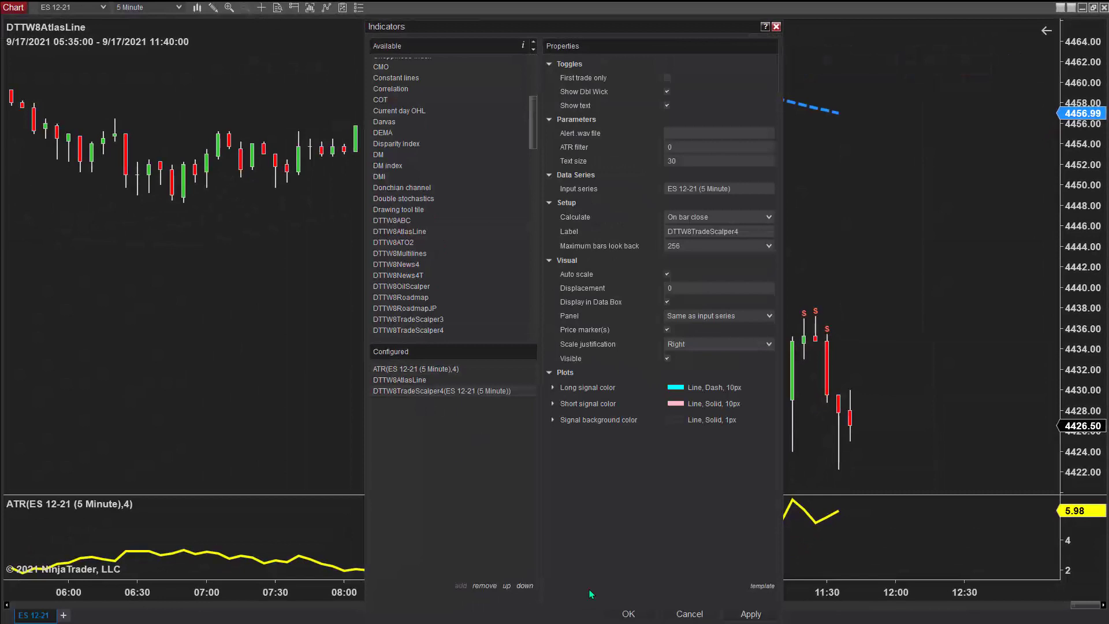
{"action": "left_click", "coordinate": [629, 614]}
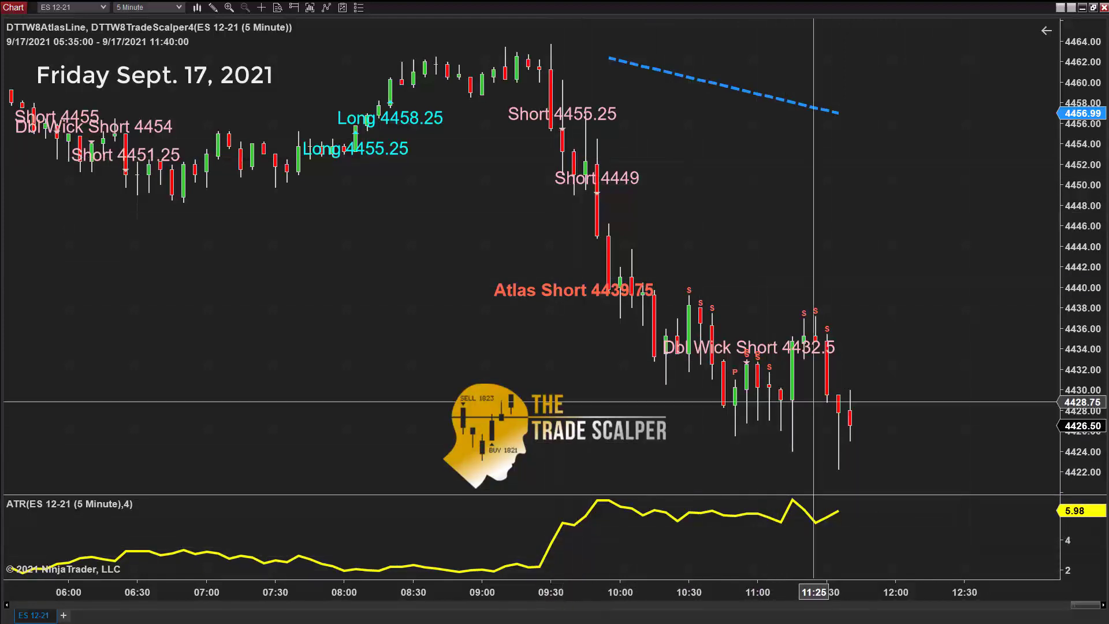
Switch the chart to the 1-minute interval and examine the Atlas Line and Trade Scalper signals around the 09:30 open.
{"action": "left_click", "coordinate": [179, 7]}
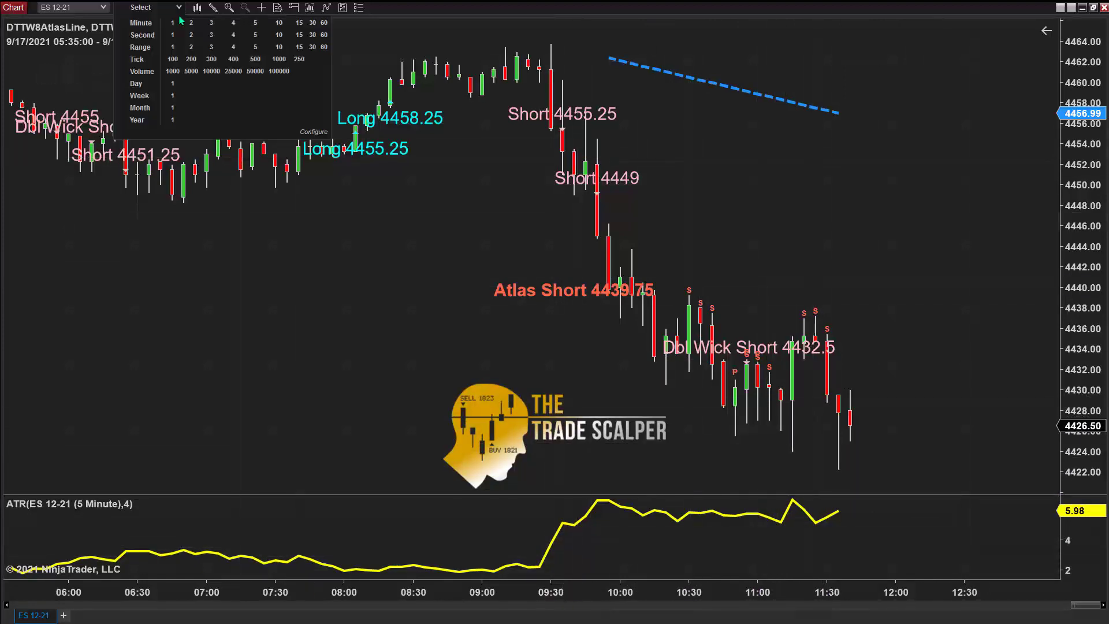
{"action": "left_click", "coordinate": [173, 23]}
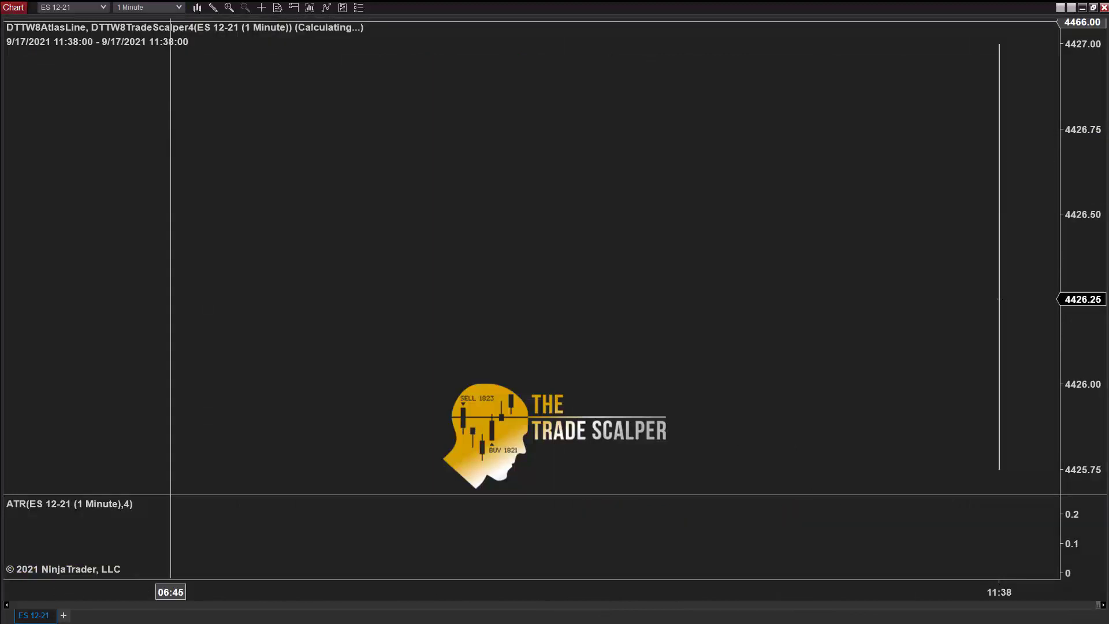
{"action": "left_click_drag", "start_coordinate": [354, 178], "coordinate": [698, 197]}
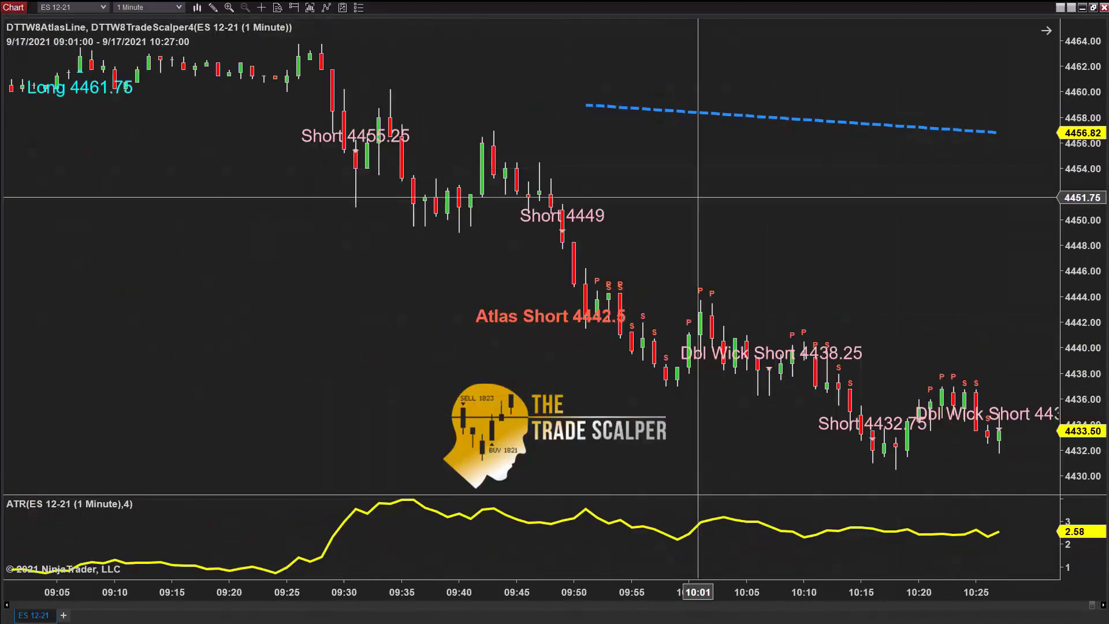
{"action": "left_click_drag", "start_coordinate": [859, 589], "coordinate": [641, 562]}
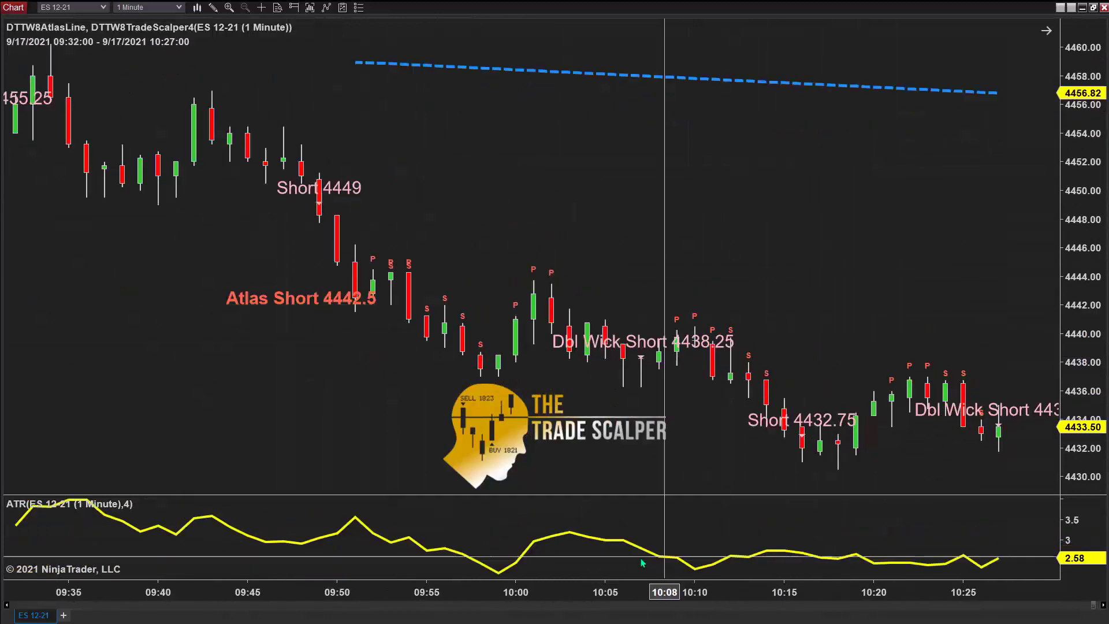
{"action": "scroll", "coordinate": [641, 563], "scroll_direction": "up", "scroll_amount": 1}
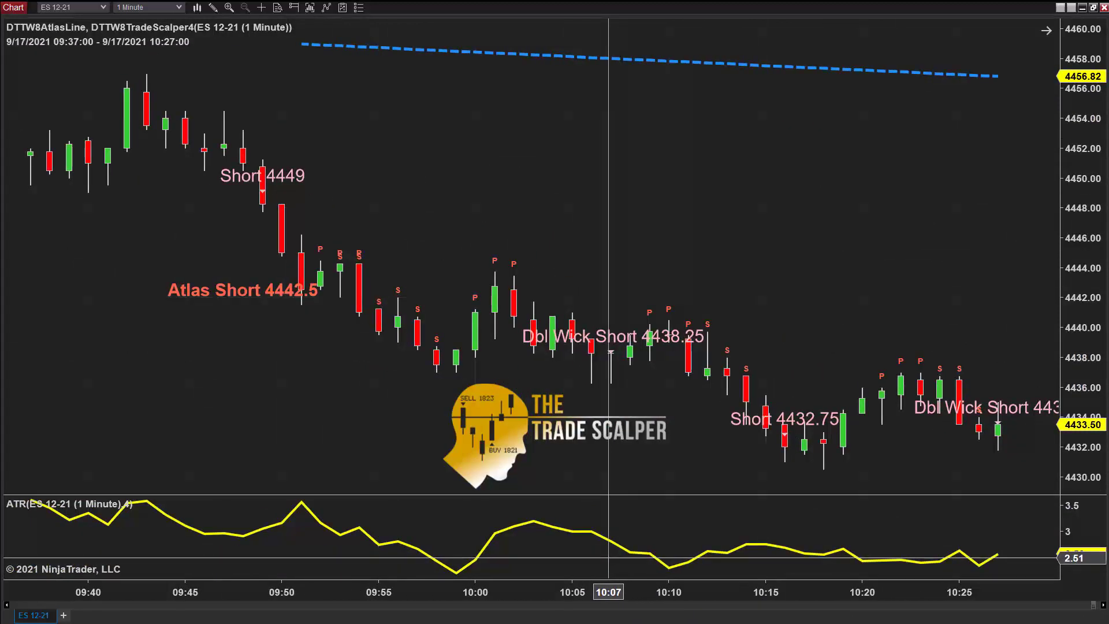
{"action": "scroll", "coordinate": [608, 589], "scroll_direction": "down", "scroll_amount": 1}
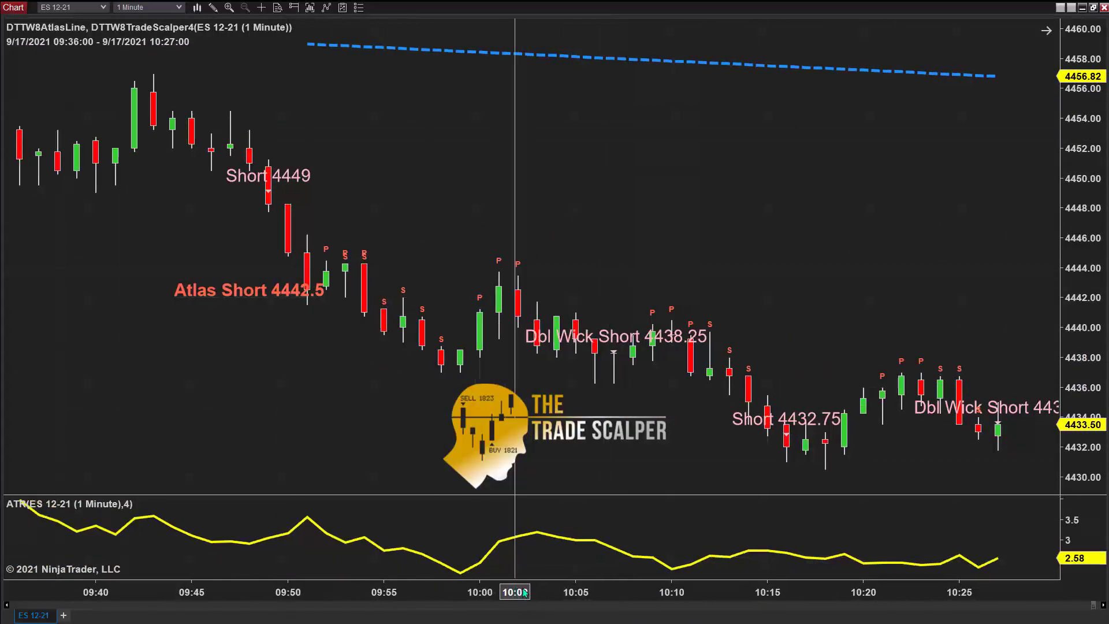
{"action": "scroll", "coordinate": [524, 592], "scroll_direction": "down", "scroll_amount": 3}
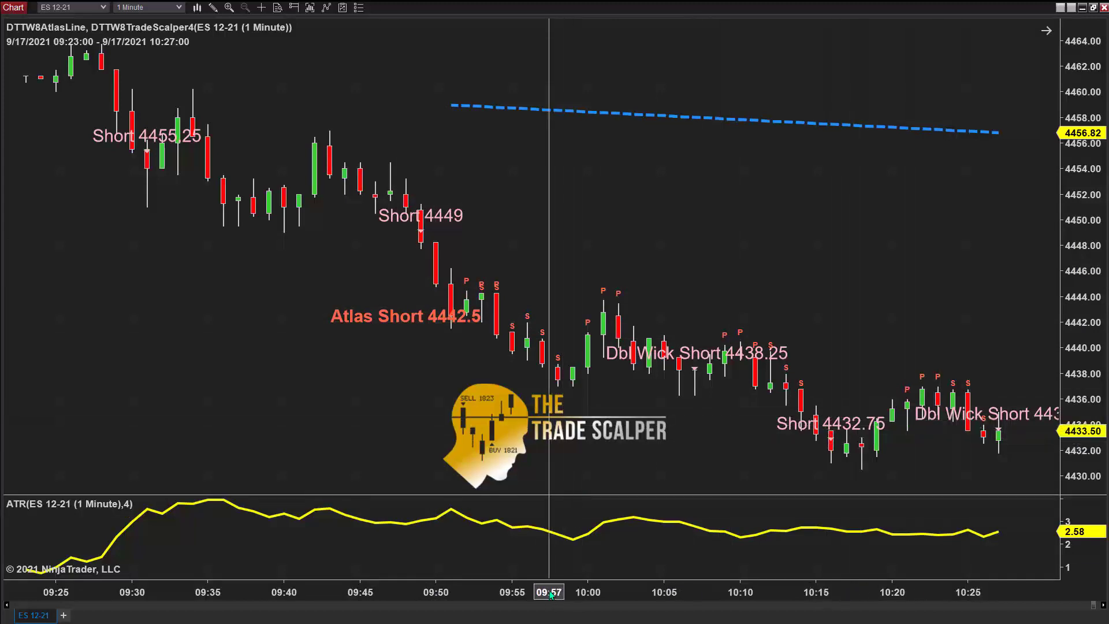
{"action": "left_click_drag", "start_coordinate": [548, 594], "coordinate": [707, 534]}
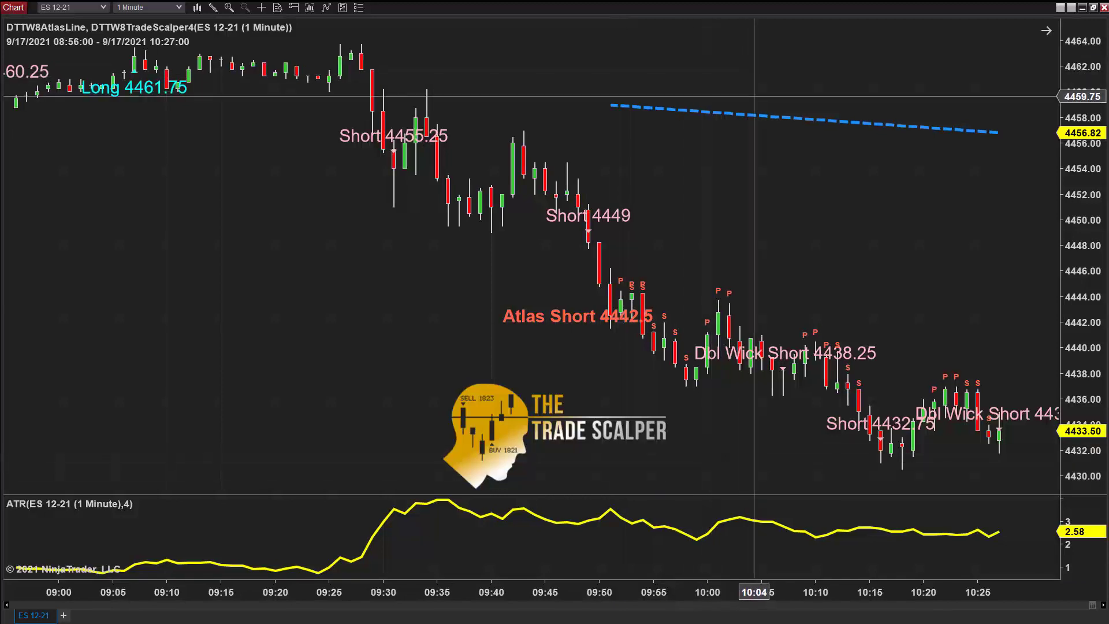
Remove the Atlas Line and Trade Scalper indicators from the 1-minute chart.
{"action": "left_click", "coordinate": [750, 115]}
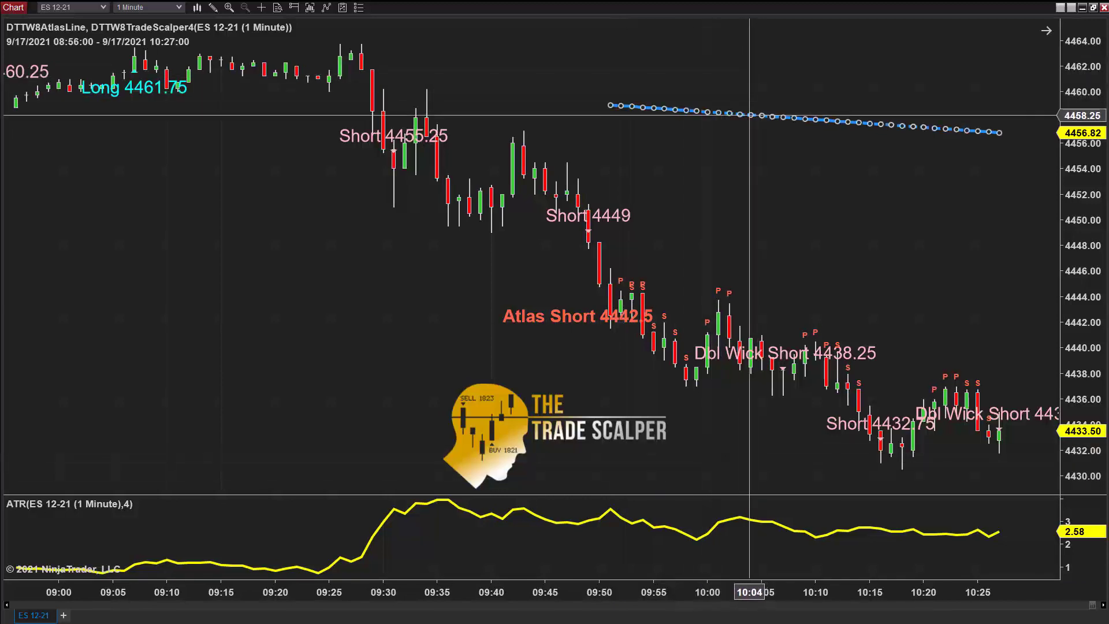
{"action": "key", "text": "Delete"}
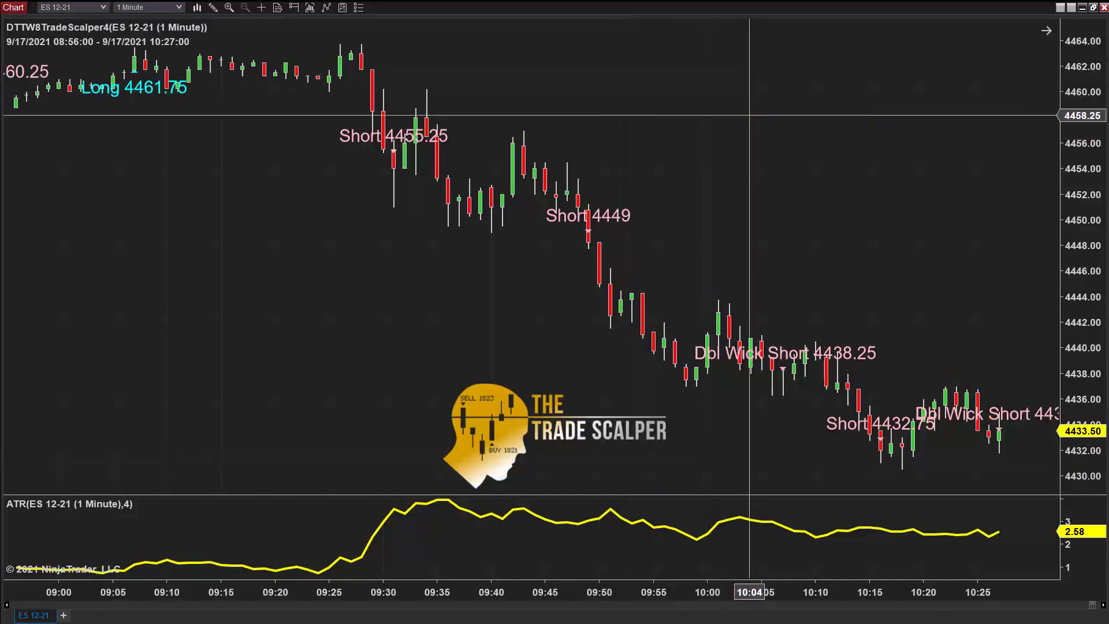
{"action": "left_click", "coordinate": [617, 218]}
{"action": "key", "text": "Delete"}
{"action": "left_click", "coordinate": [577, 339]}
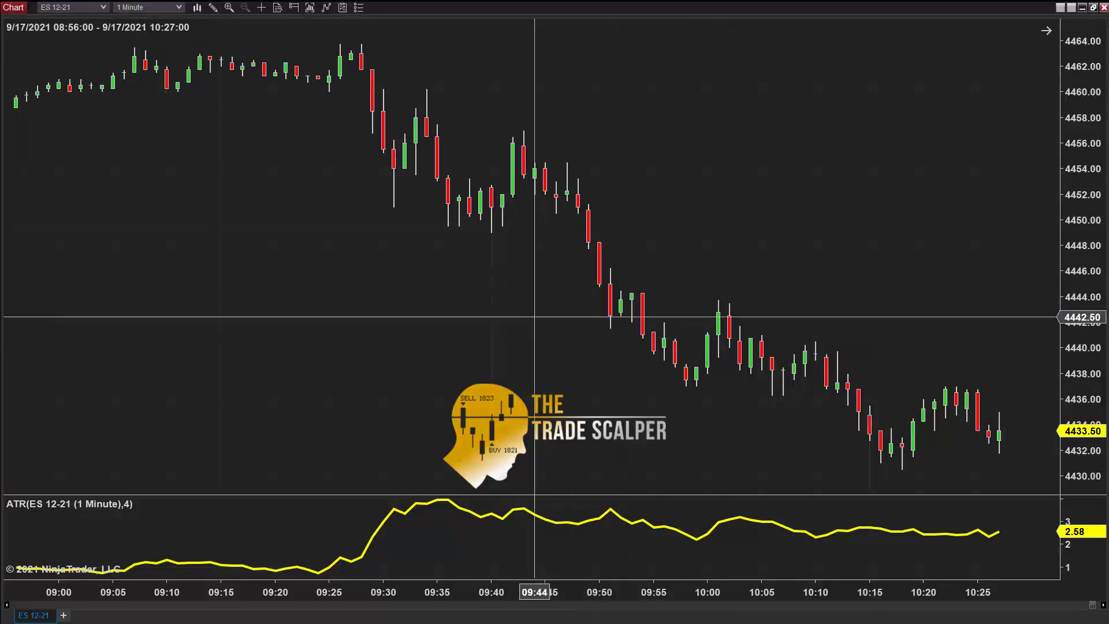
Add the DTTW8ATO2 indicator to the 1-minute ES 12-21 chart with its default settings.
{"action": "right_click", "coordinate": [482, 282]}
{"action": "left_click", "coordinate": [512, 314]}
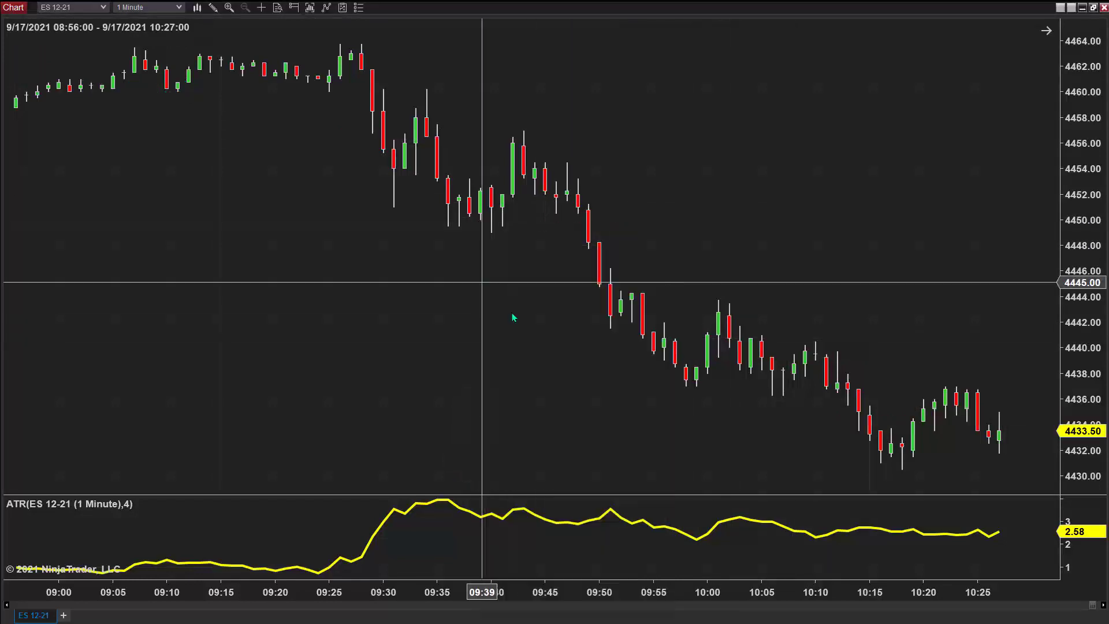
{"action": "left_click", "coordinate": [381, 219]}
{"action": "key", "text": "Down"}
{"action": "key", "text": "Down"}
{"action": "key", "text": "Down"}
{"action": "key", "text": "Down"}
{"action": "key", "text": "Down"}
{"action": "key", "text": "Down"}
{"action": "key", "text": "Down"}
{"action": "key", "text": "Down"}
{"action": "key", "text": "Down"}
{"action": "key", "text": "Down"}
{"action": "key", "text": "Down"}
{"action": "key", "text": "Down"}
{"action": "key", "text": "Down"}
{"action": "key", "text": "Down"}
{"action": "key", "text": "Down"}
{"action": "key", "text": "Down"}
{"action": "key", "text": "Down"}
{"action": "key", "text": "Down"}
{"action": "key", "text": "Down"}
{"action": "key", "text": "Down"}
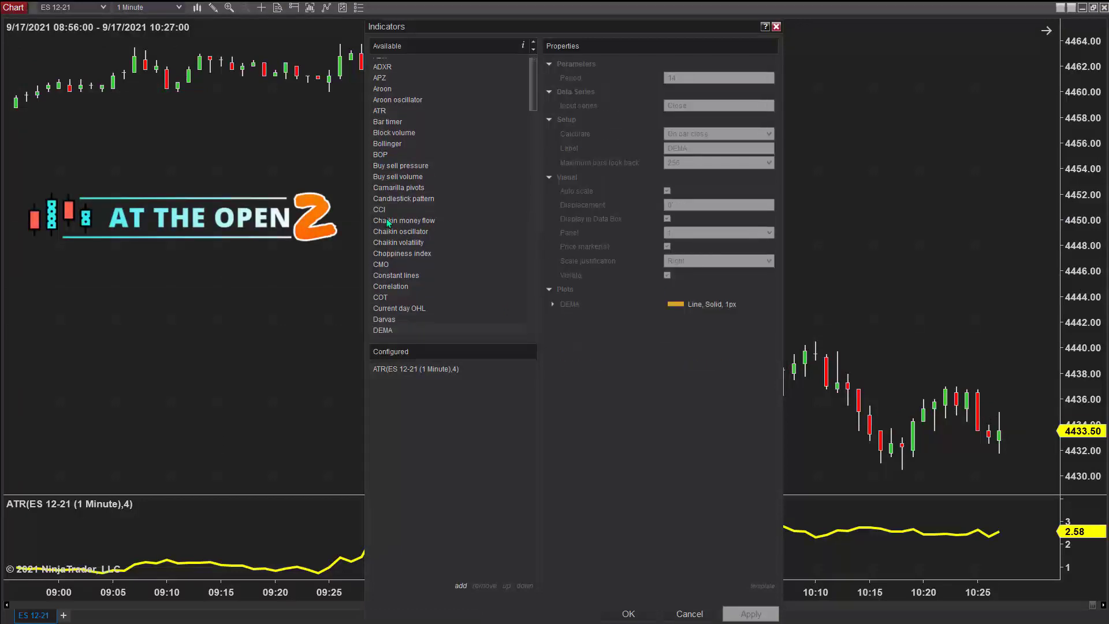
{"action": "key", "text": "Down"}
{"action": "key", "text": "Down"}
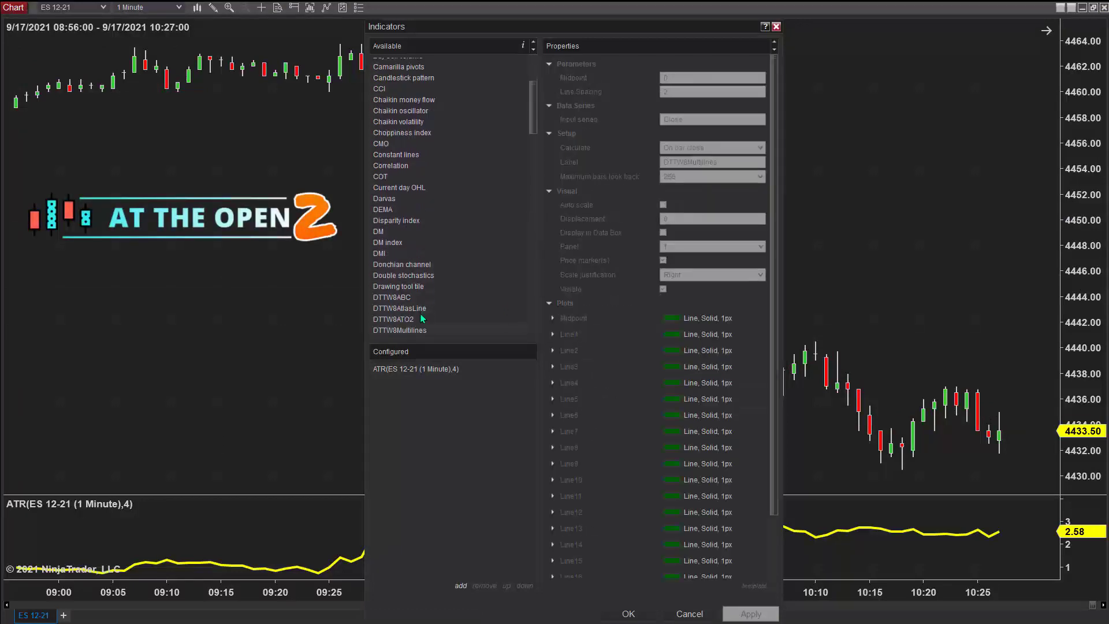
{"action": "double_click", "coordinate": [407, 320]}
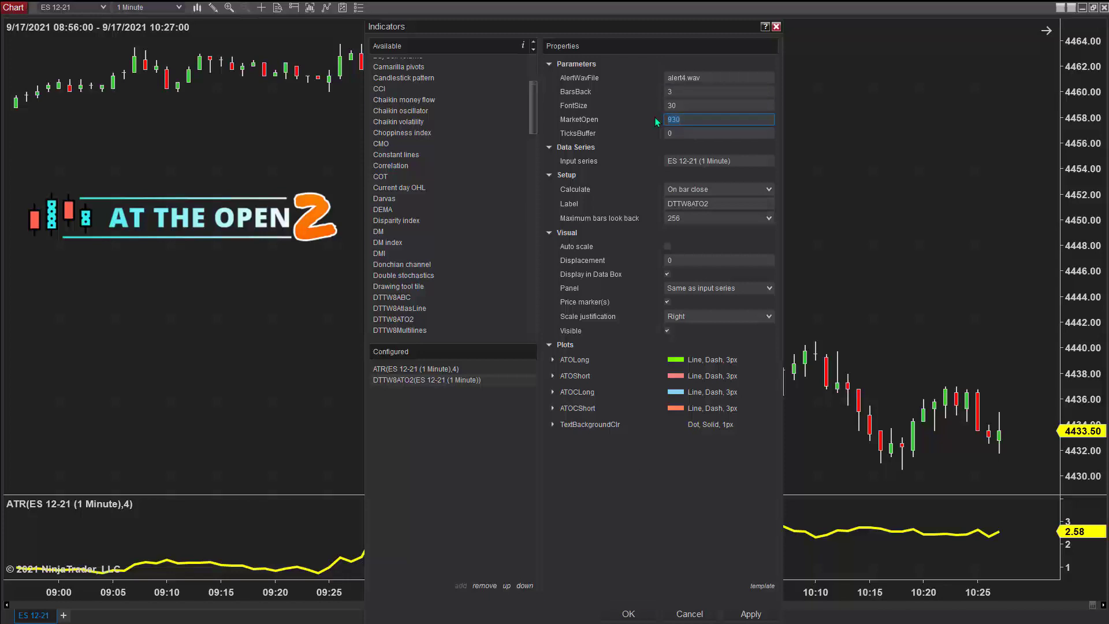
{"action": "left_click", "coordinate": [631, 612]}
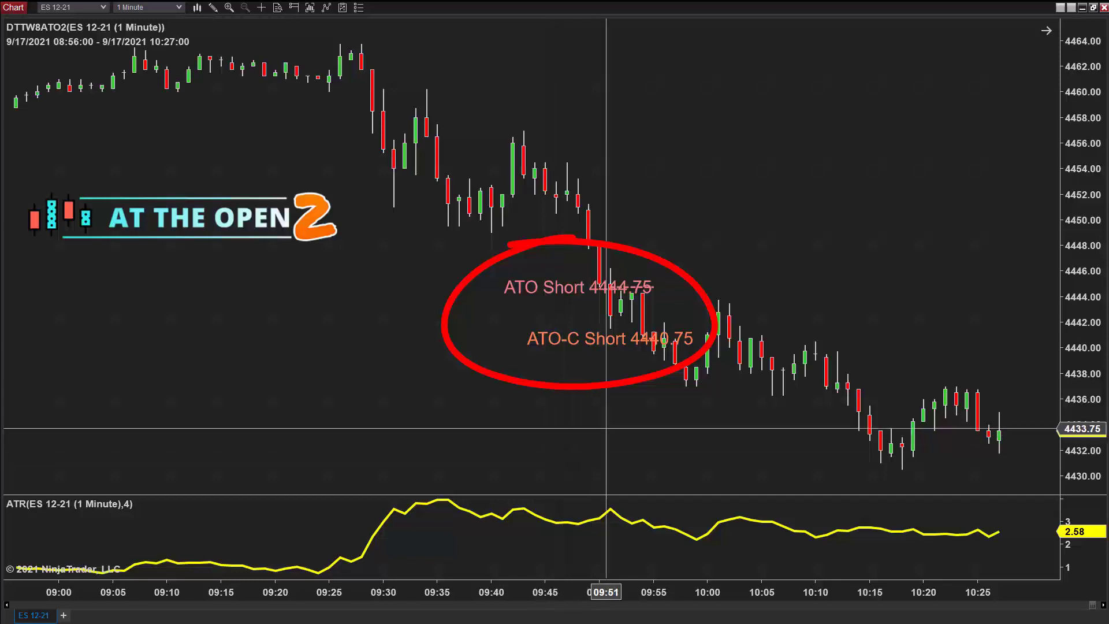
Remove the At The Open 2 indicator from the chart through its ATO-C Short signal label.
{"action": "left_click", "coordinate": [577, 339]}
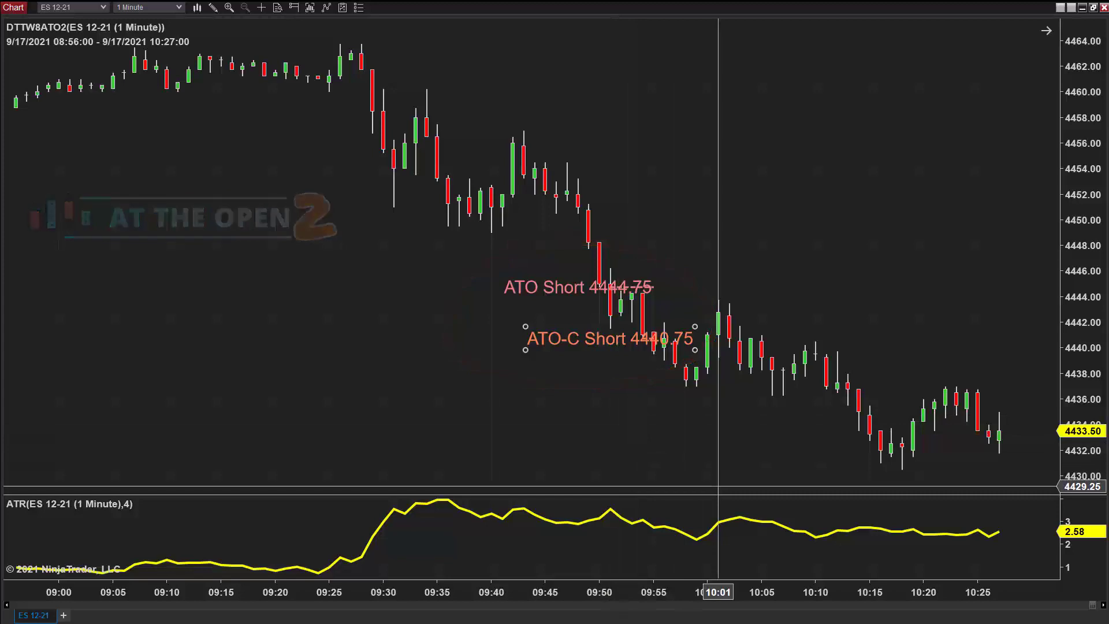
{"action": "key", "text": "Delete"}
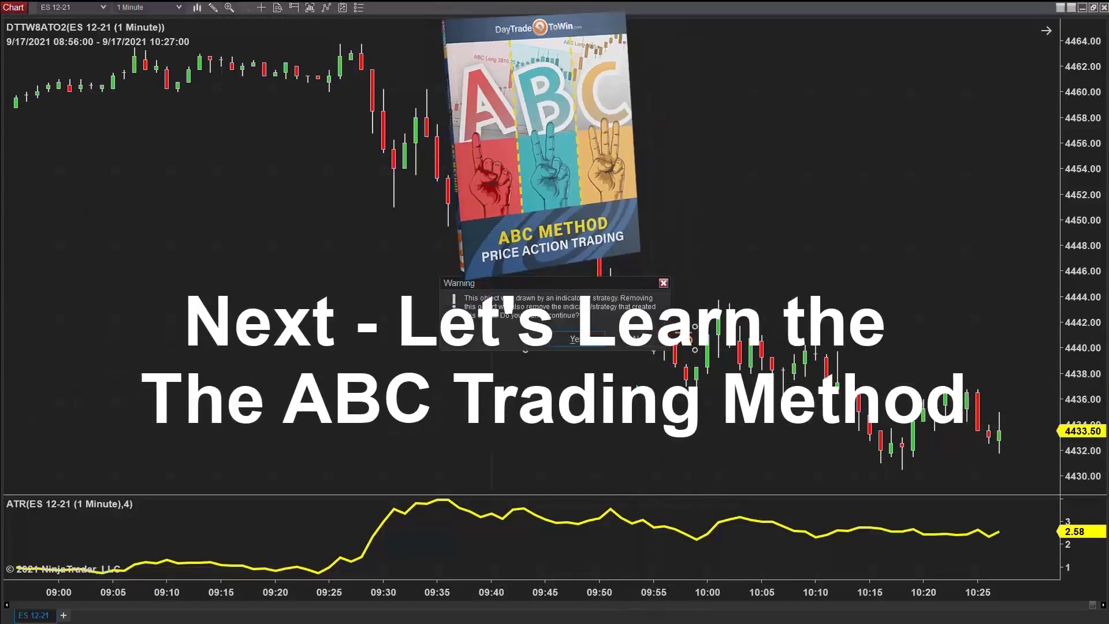
{"action": "left_click", "coordinate": [574, 339]}
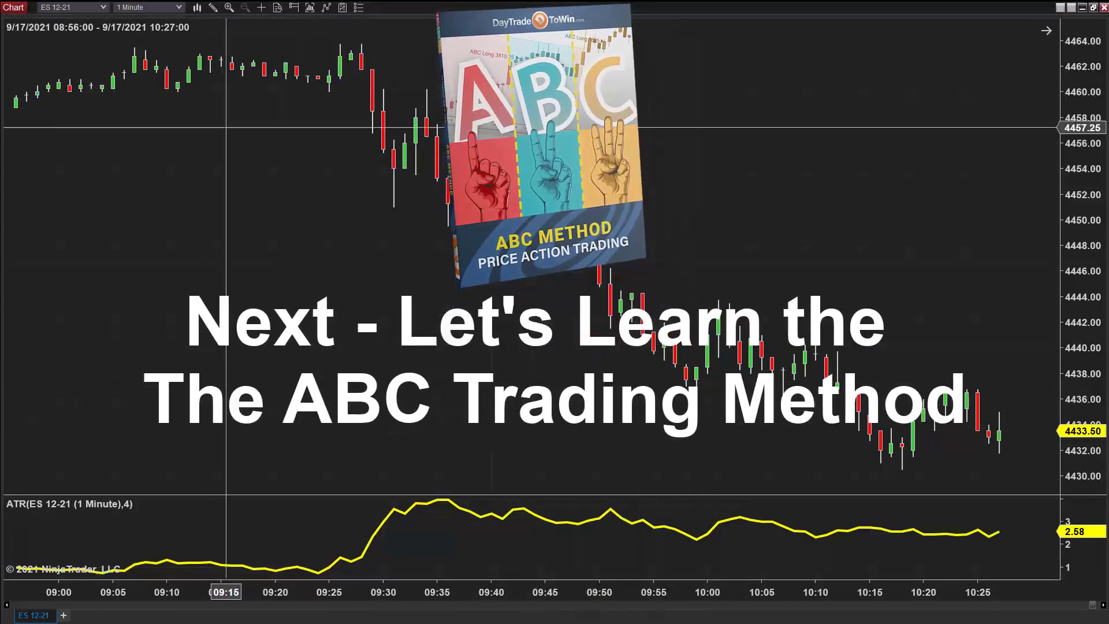
Switch the ES 12-21 chart back to the 5-minute interval.
{"action": "left_click", "coordinate": [149, 7]}
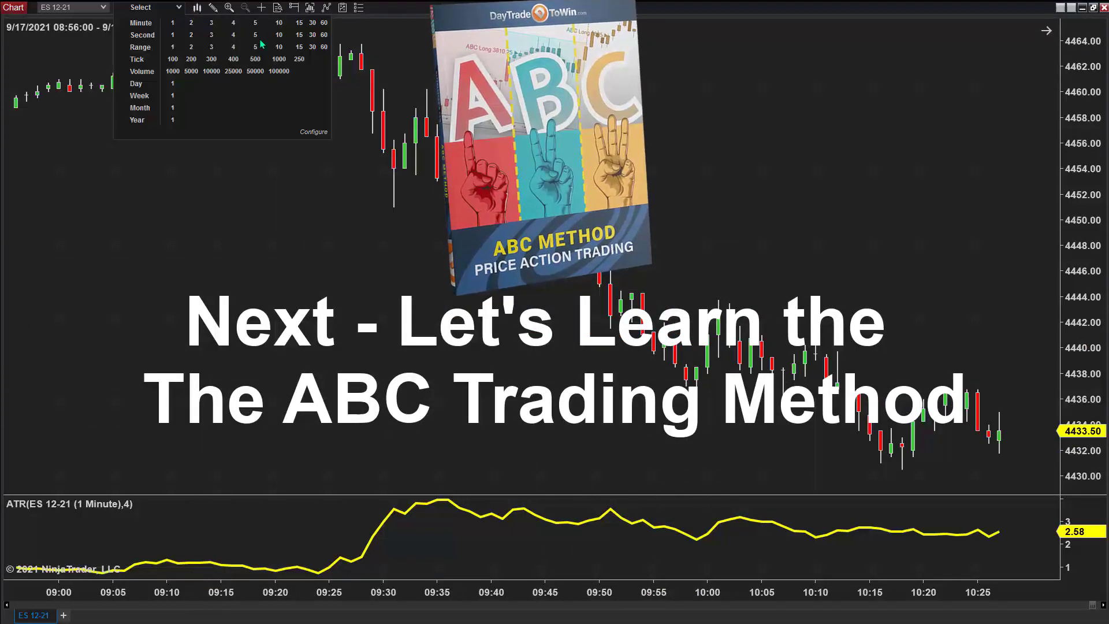
{"action": "left_click", "coordinate": [255, 23]}
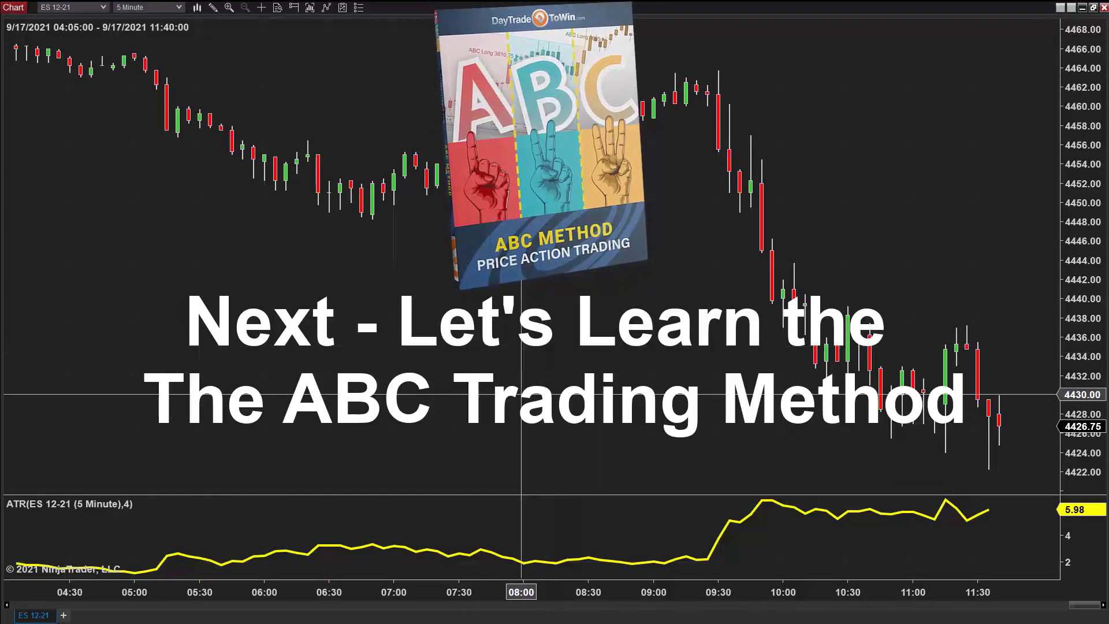
{"action": "left_click_drag", "start_coordinate": [521, 393], "coordinate": [324, 407]}
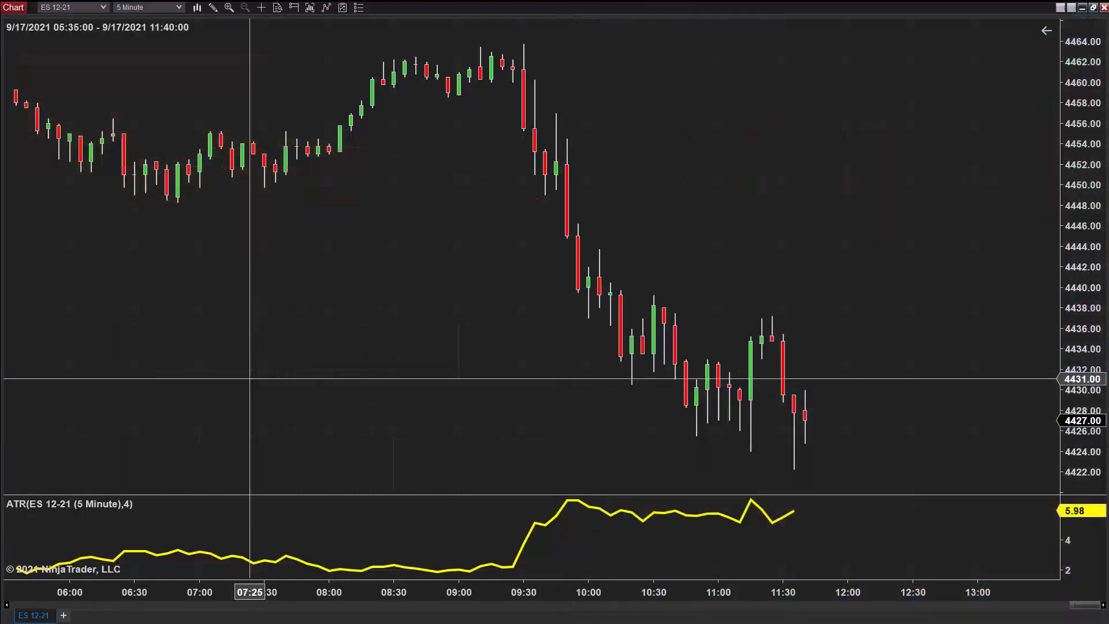
Mark the 09:30 open with a vertical line and try to draw an arrow along the ATR plot.
{"action": "left_click_drag", "start_coordinate": [249, 383], "coordinate": [745, 381]}
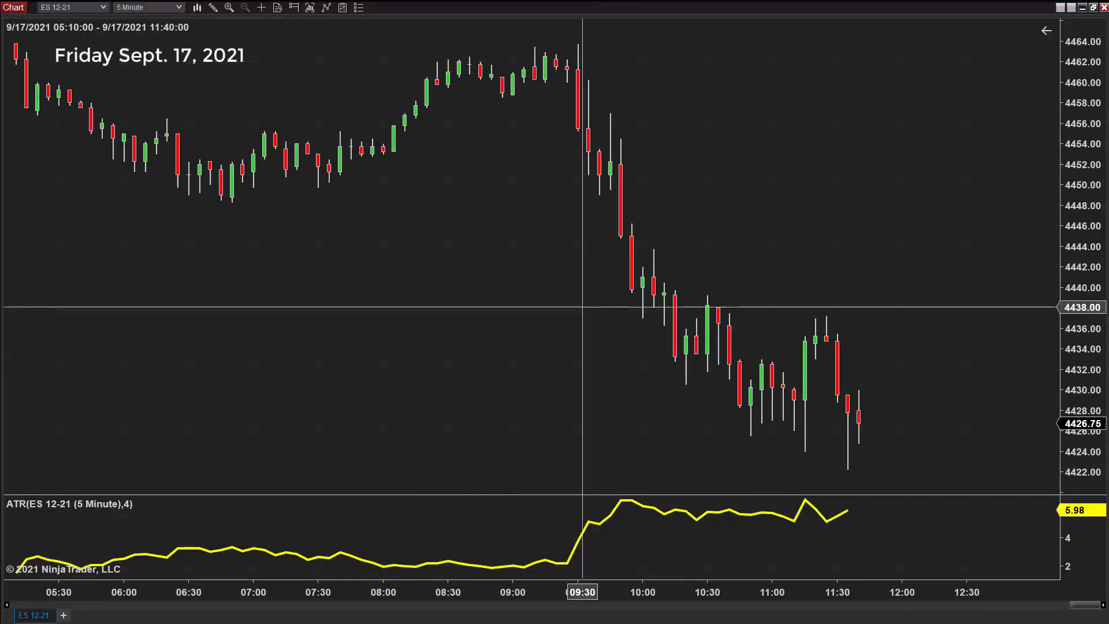
{"action": "left_click", "coordinate": [583, 375]}
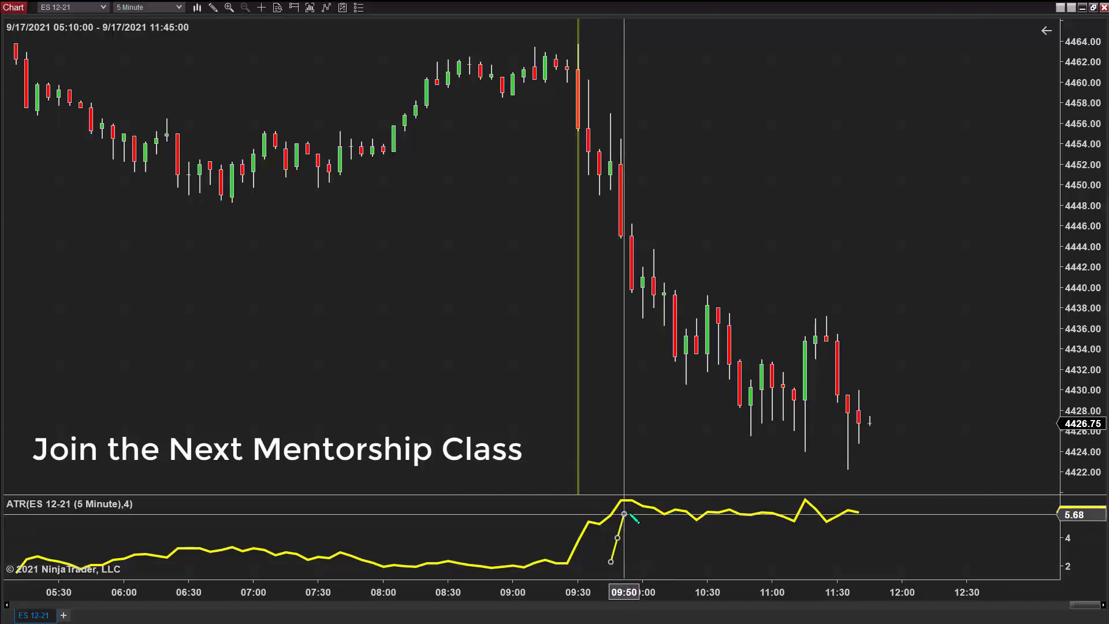
{"action": "left_click", "coordinate": [605, 550]}
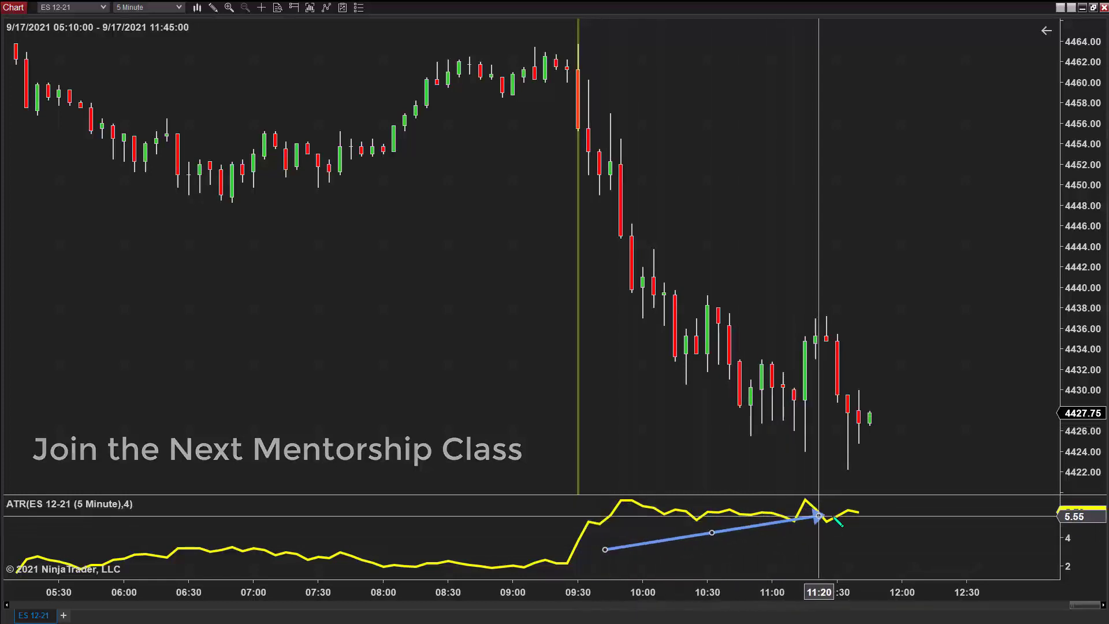
{"action": "key", "text": "Escape"}
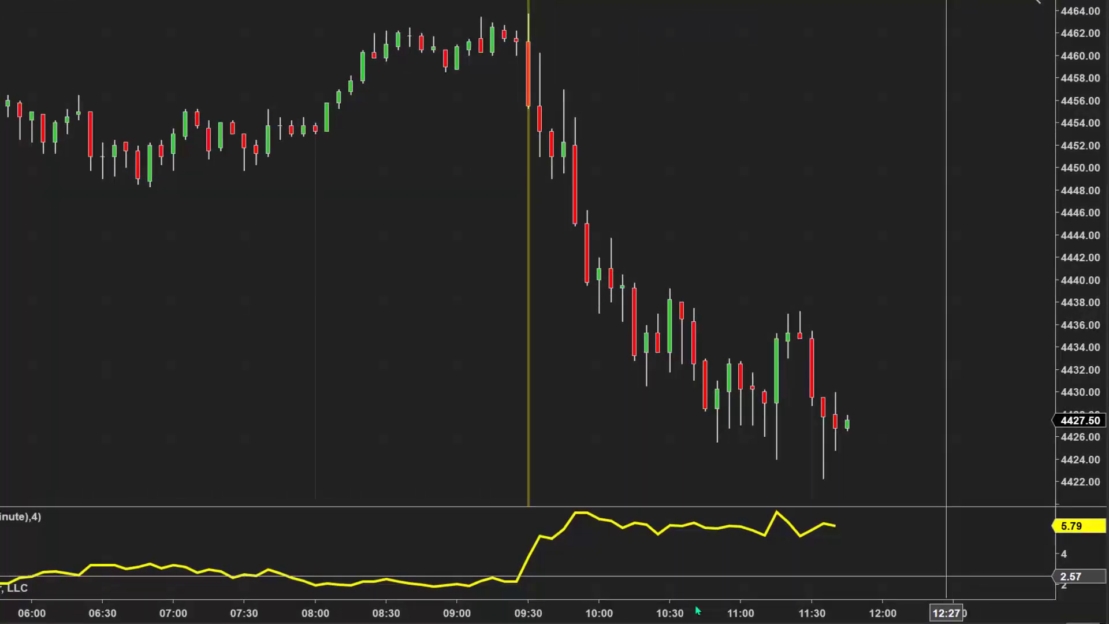
{"action": "left_click_drag", "start_coordinate": [586, 483], "coordinate": [466, 477]}
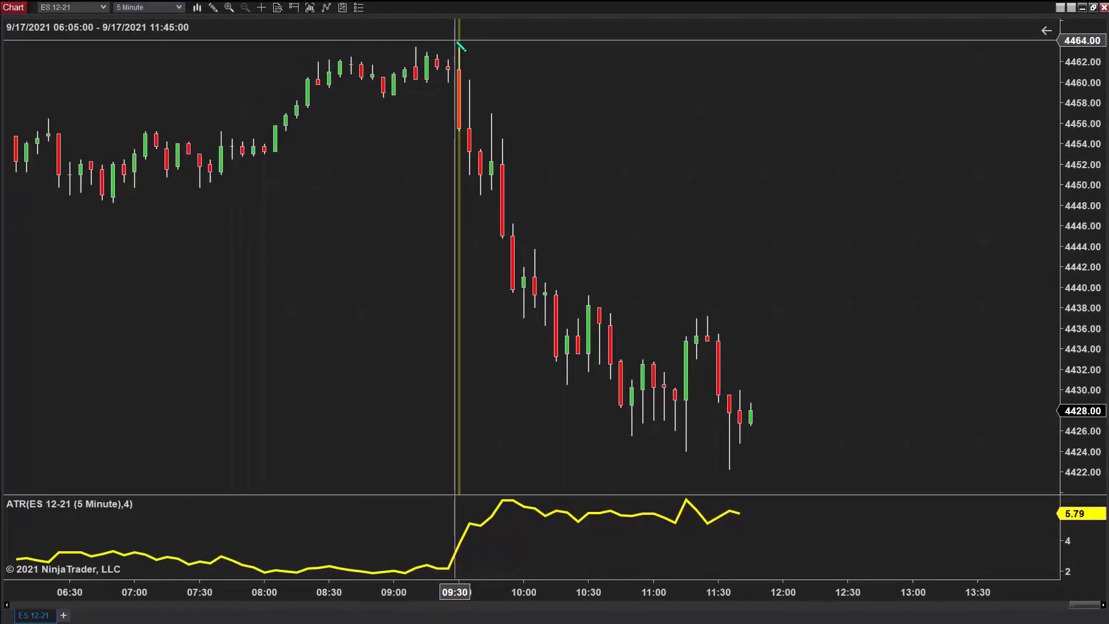
Draw two near-horizontal lines from the 09:30 open to past 12:00, at about 4464 and about 4422, bounding the session's high and low.
{"action": "left_click", "coordinate": [836, 43]}
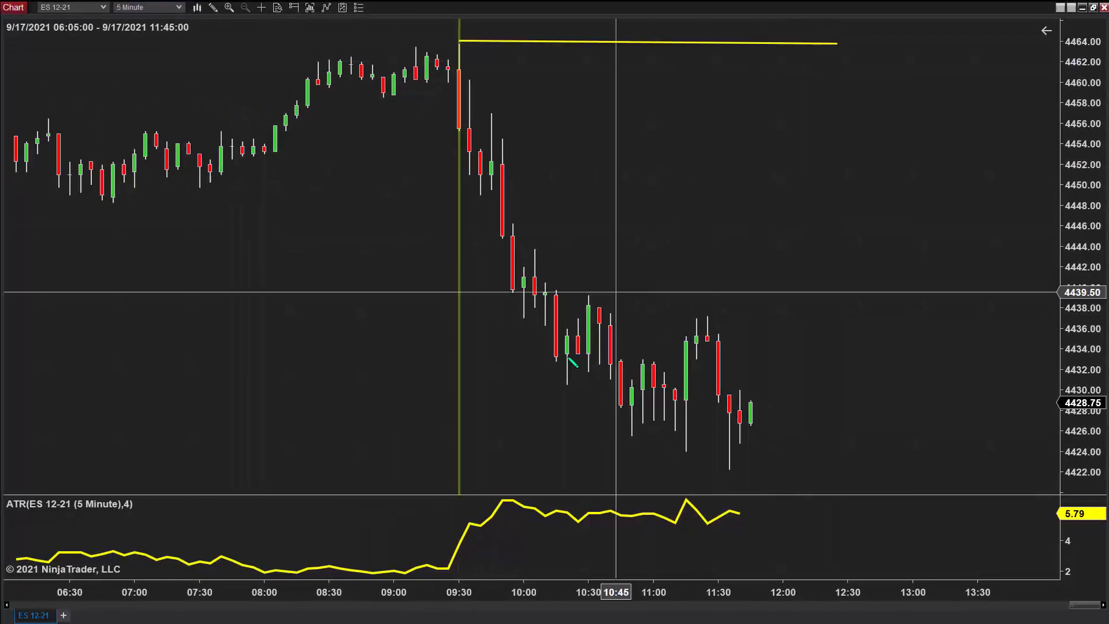
{"action": "left_click", "coordinate": [458, 471]}
{"action": "left_click", "coordinate": [858, 470]}
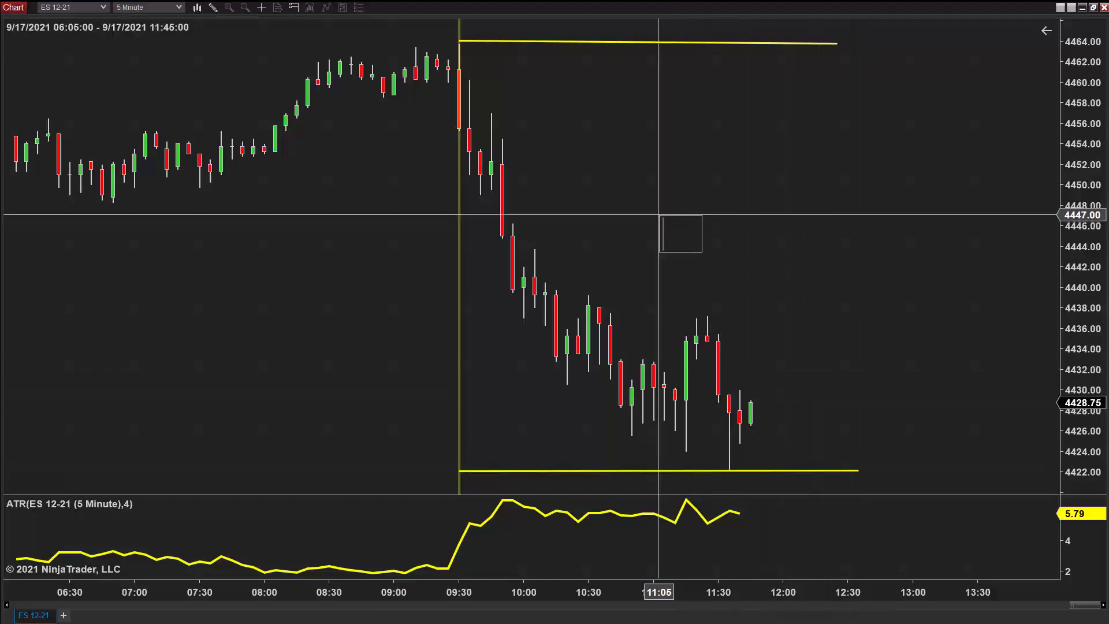
Add the text label "2.5 hours" between the high and low lines and shift it toward the middle of the range.
{"action": "type", "text": ".5 h"}
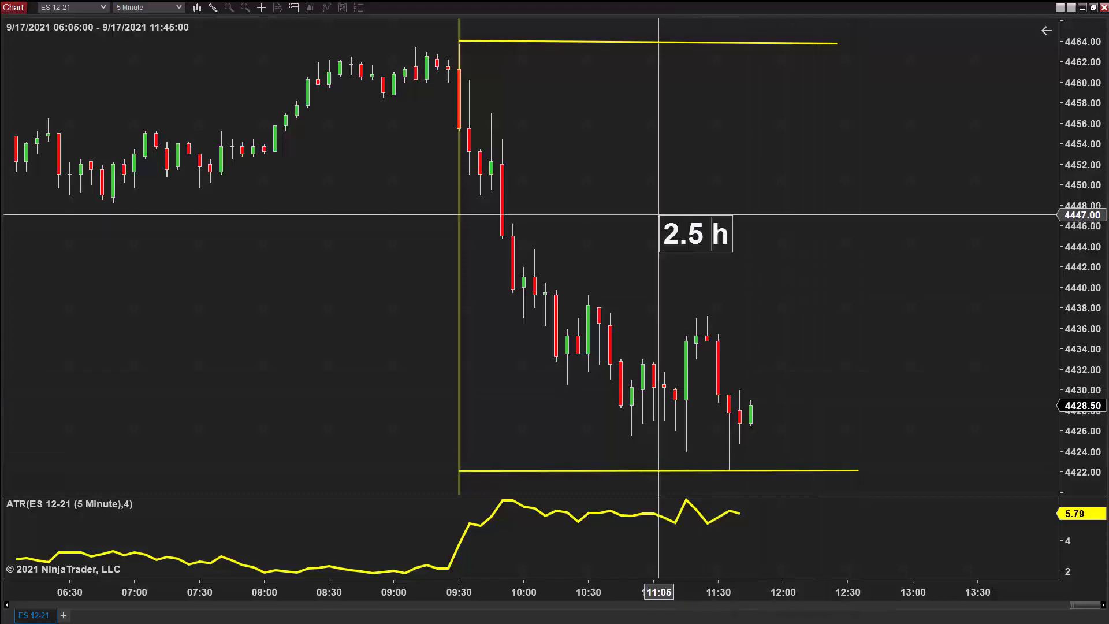
{"action": "type", "text": "ours"}
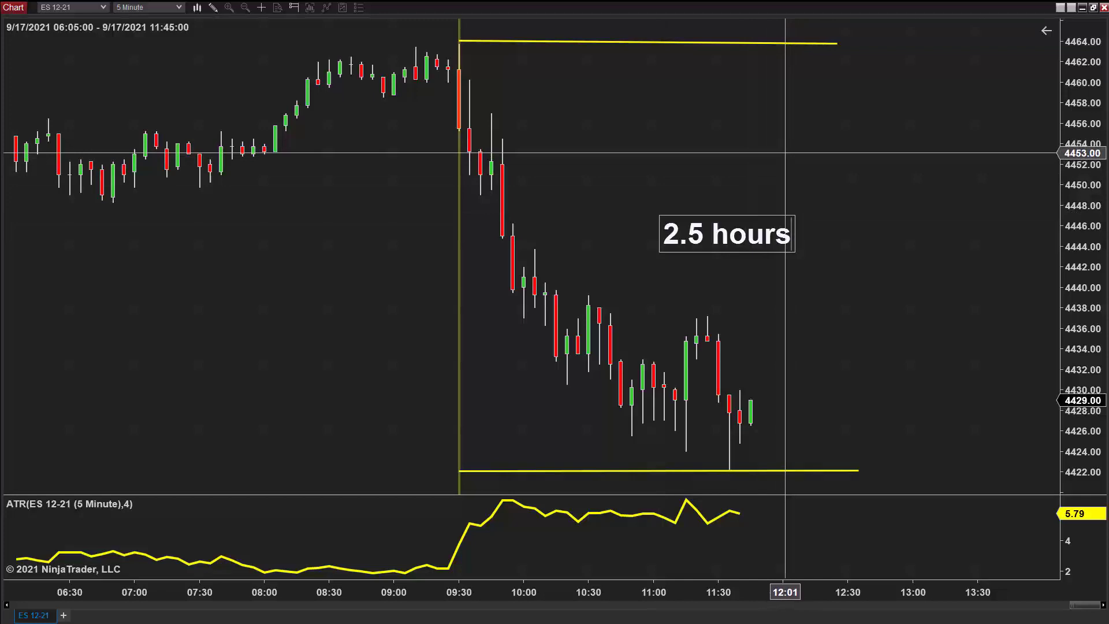
{"action": "left_click", "coordinate": [785, 153]}
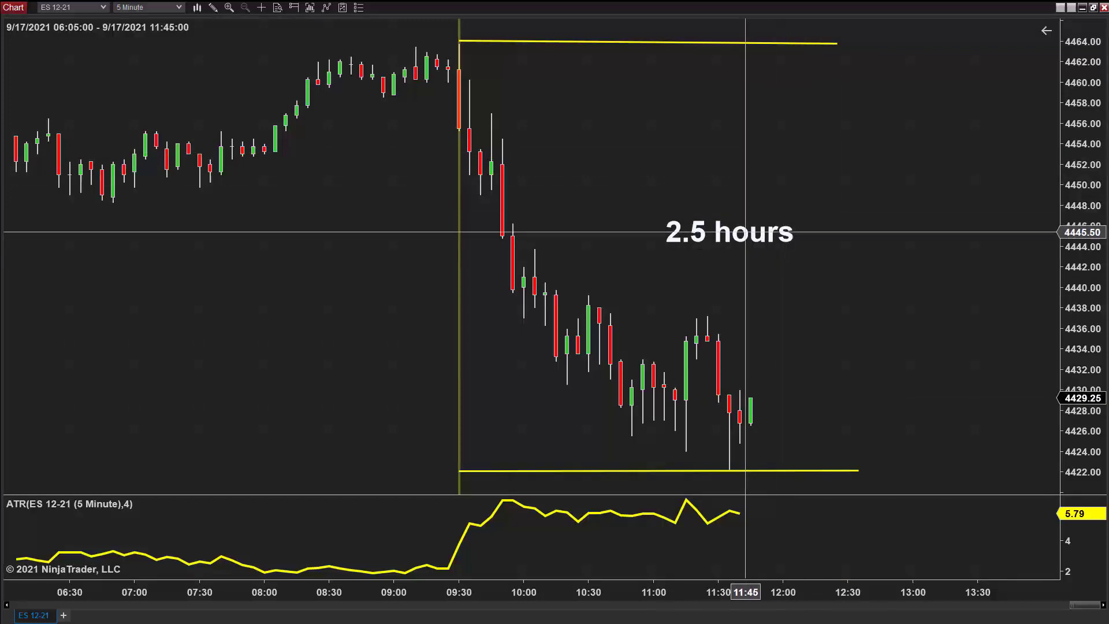
{"action": "left_click_drag", "start_coordinate": [745, 230], "coordinate": [688, 236]}
Mark 12:00 with a vertical line and place a text label "A" above the "2.5 hours" text.
{"action": "left_click", "coordinate": [783, 168]}
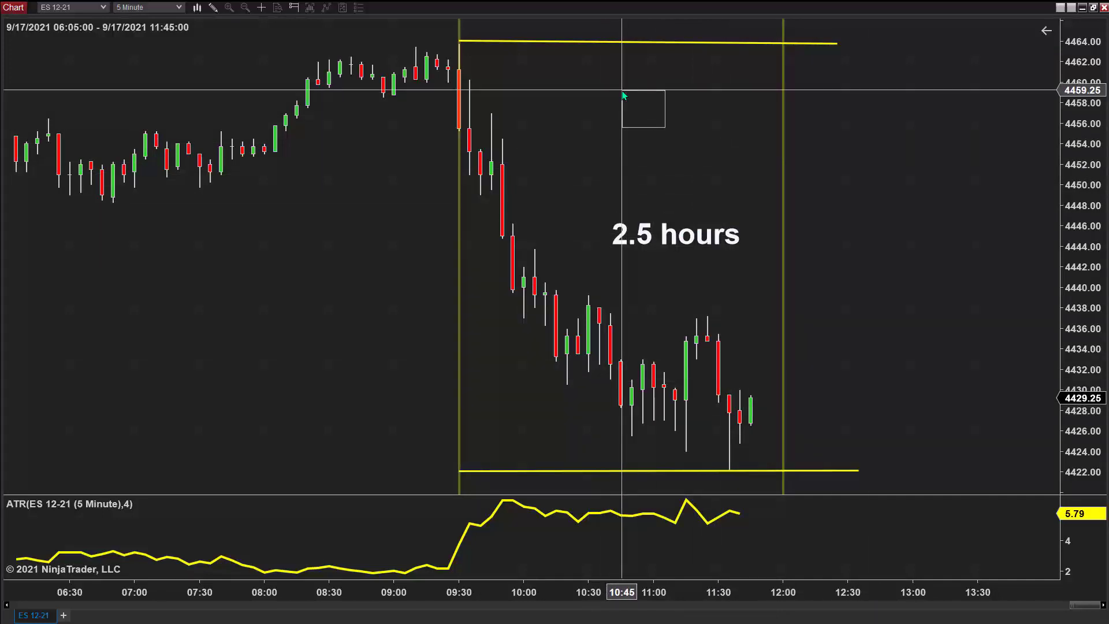
{"action": "left_click_drag", "start_coordinate": [633, 124], "coordinate": [618, 153]}
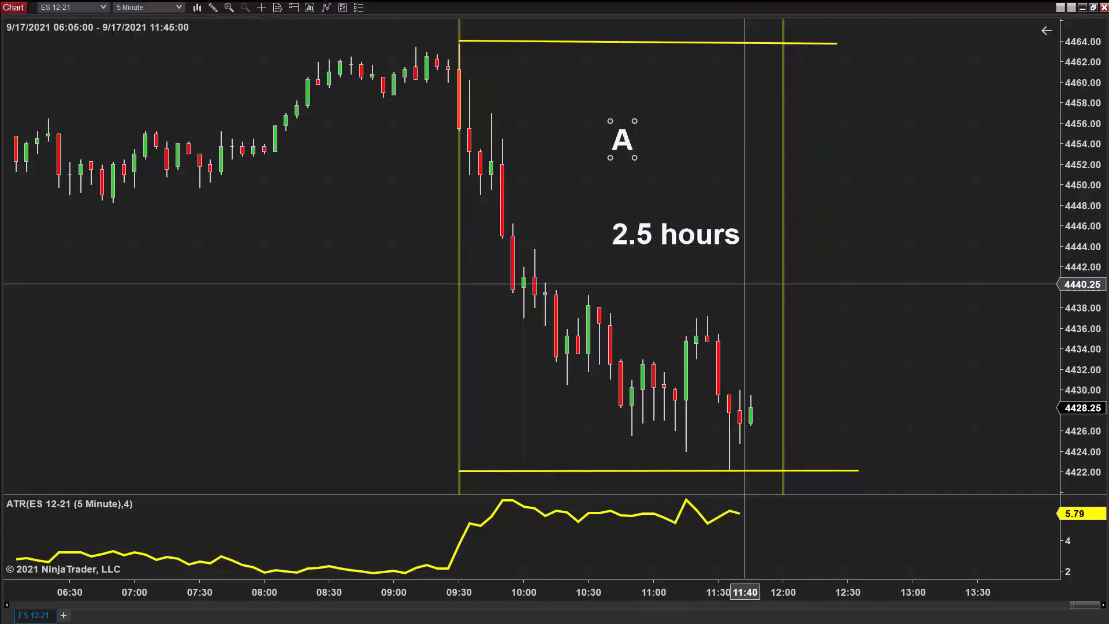
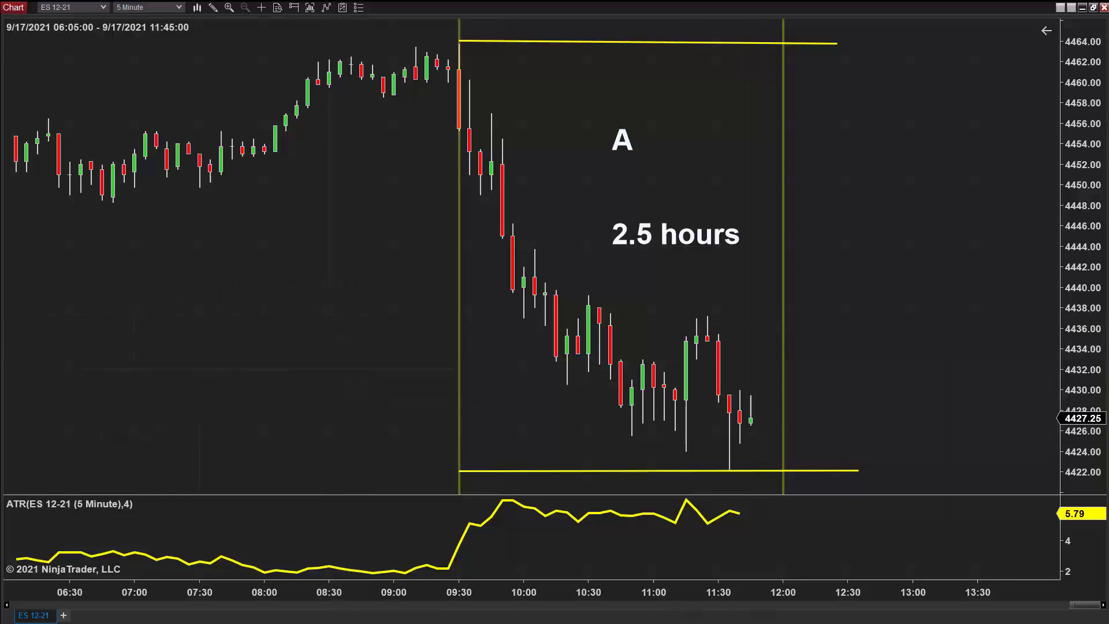
Draw an upward arrow just after 12:00 above the high line, from about 4467 to about 4474.
{"action": "left_click_drag", "start_coordinate": [1083, 163], "coordinate": [1083, 330]}
{"action": "key", "text": "ctrl+F2"}
{"action": "left_click", "coordinate": [794, 112]}
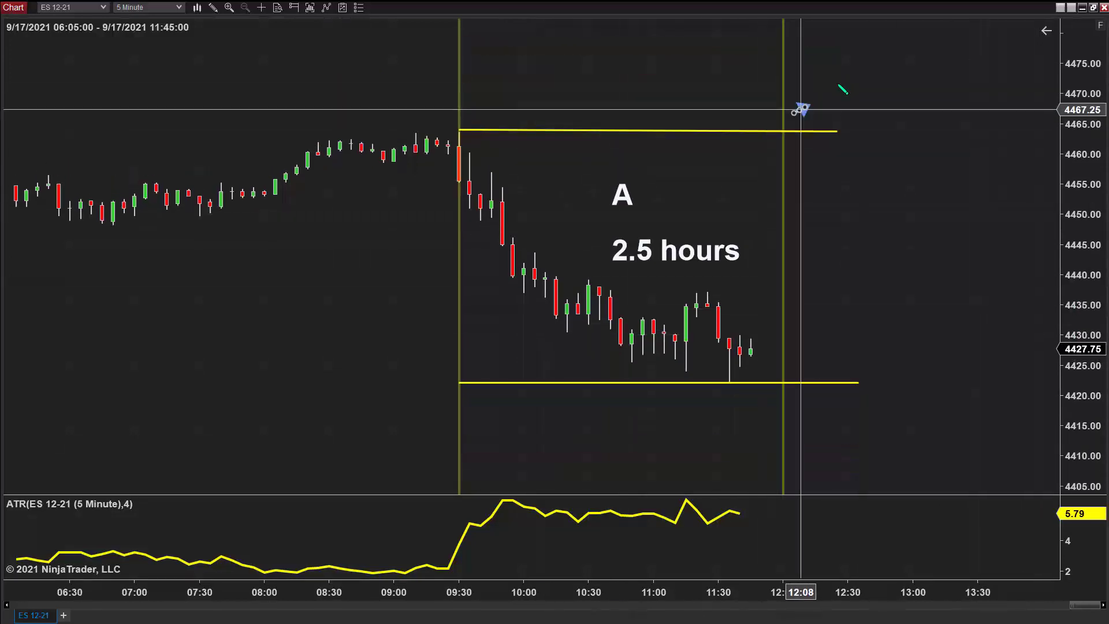
{"action": "left_click", "coordinate": [852, 68]}
Draw a descending line just after 12:00 below the low line, from about 4420 to about 4408, and overlay it with a downward arrow.
{"action": "key", "text": "F2"}
{"action": "left_click", "coordinate": [794, 394]}
{"action": "left_click", "coordinate": [870, 467]}
{"action": "left_click", "coordinate": [794, 395]}
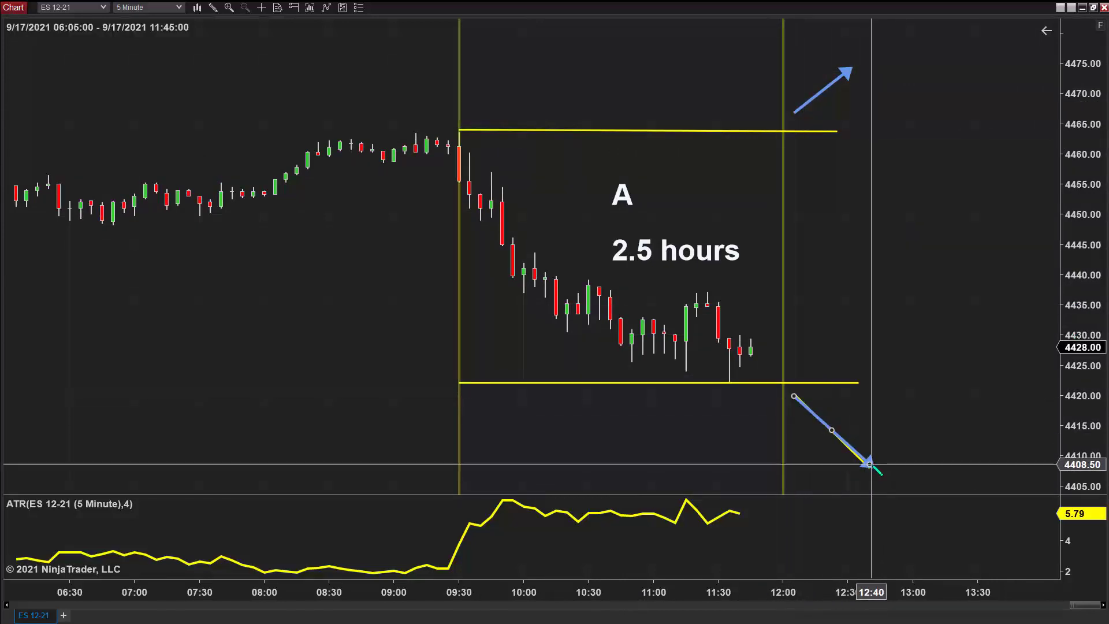
{"action": "left_click", "coordinate": [876, 470]}
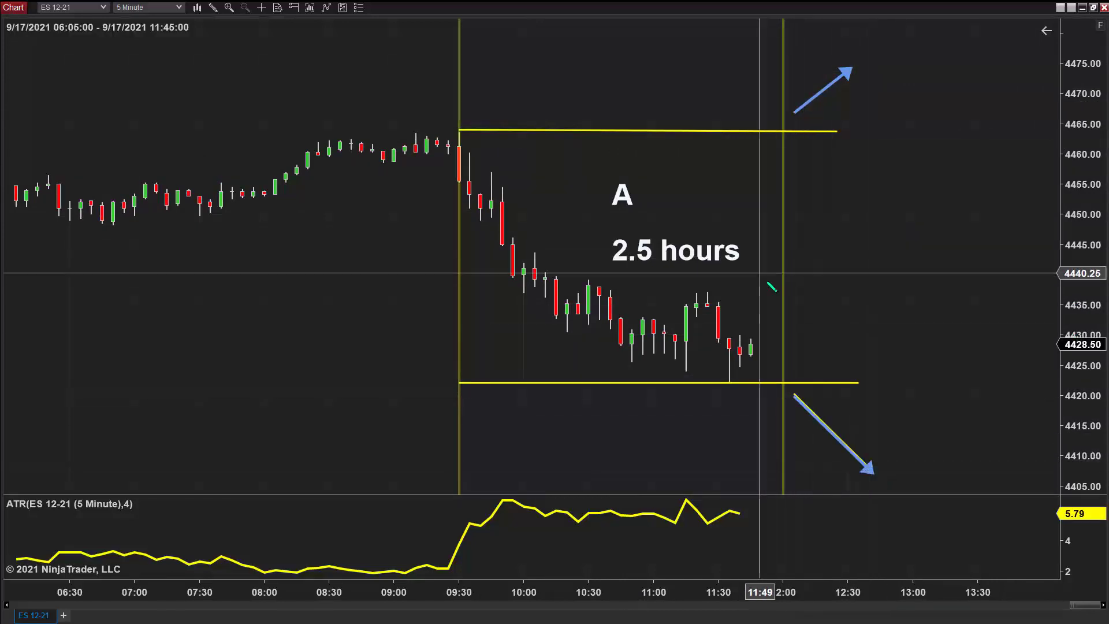
Sketch a three-leg zigzag after 12:00 between about 4431 and 4458, inside the range, and delete its lines.
{"action": "left_click", "coordinate": [815, 327]}
{"action": "left_click", "coordinate": [891, 163]}
{"action": "left_click", "coordinate": [924, 233]}
{"action": "left_click", "coordinate": [966, 328]}
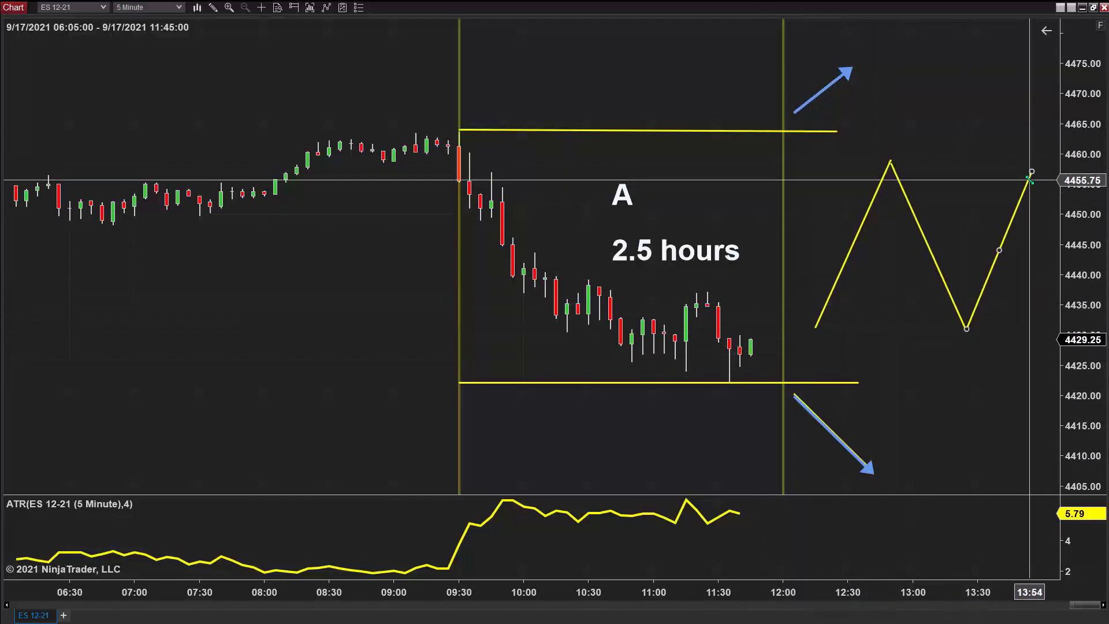
{"action": "key", "text": "Delete"}
{"action": "left_click", "coordinate": [924, 235]}
{"action": "key", "text": "Delete"}
{"action": "left_click", "coordinate": [874, 194]}
{"action": "key", "text": "Delete"}
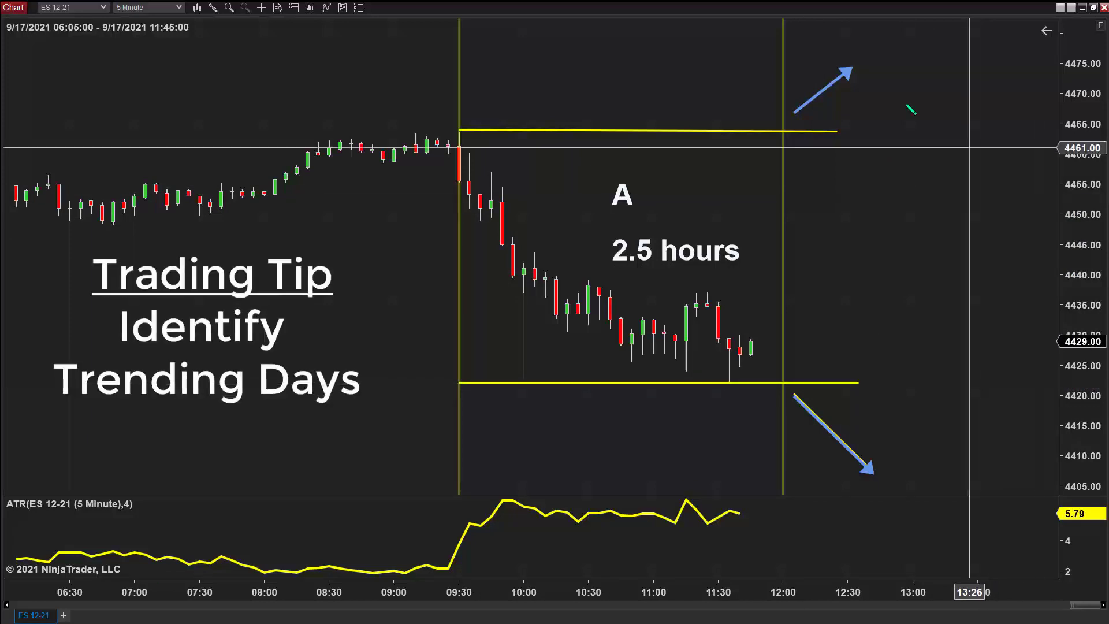
Add a second upward arrow above the high line to about 4475 and a second downward arrow below the low line to about 4411.
{"action": "left_click", "coordinate": [814, 119]}
{"action": "left_click", "coordinate": [883, 66]}
{"action": "left_click", "coordinate": [804, 396]}
{"action": "left_click", "coordinate": [897, 453]}
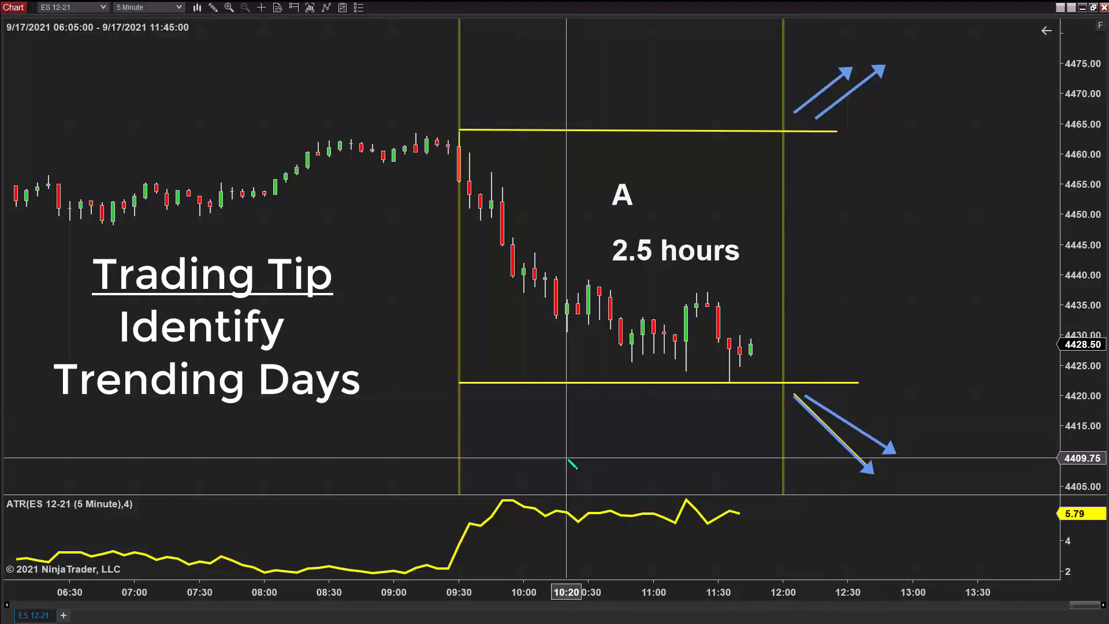
Add the text label "support" under the low line and the label "Resistance" just above the high line.
{"action": "left_click", "coordinate": [588, 420]}
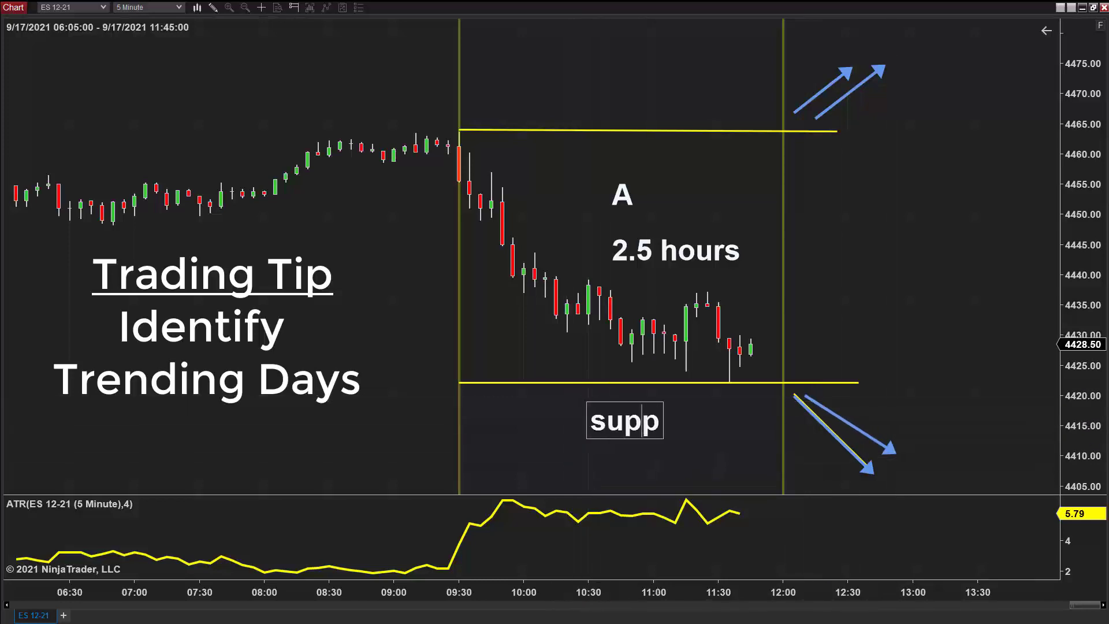
{"action": "left_click", "coordinate": [574, 119]}
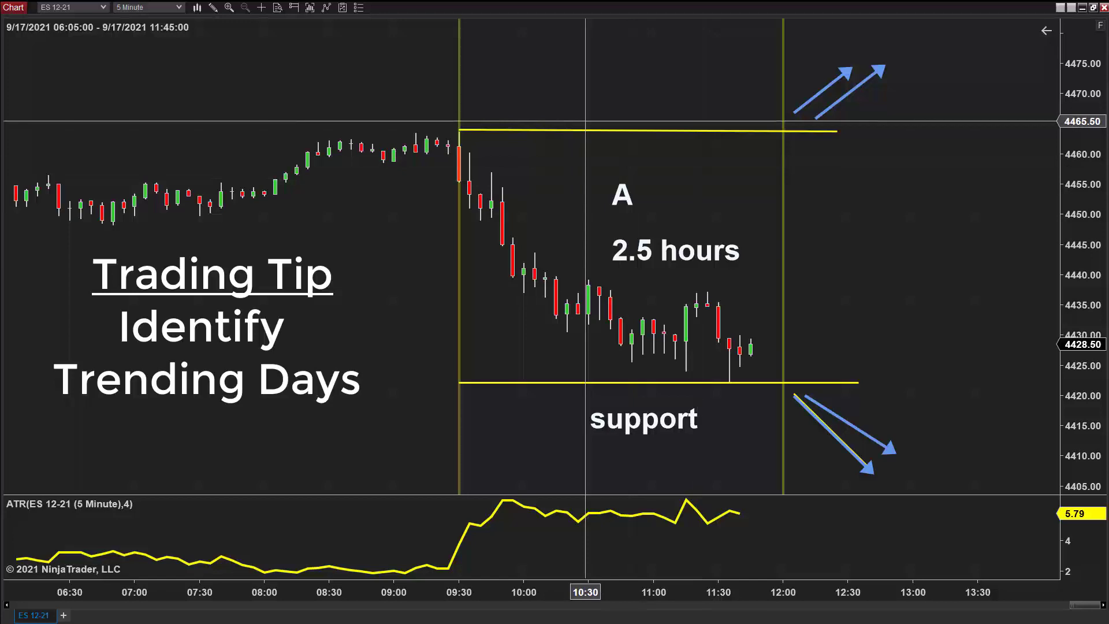
{"action": "left_click", "coordinate": [553, 114]}
{"action": "type", "text": "Res"}
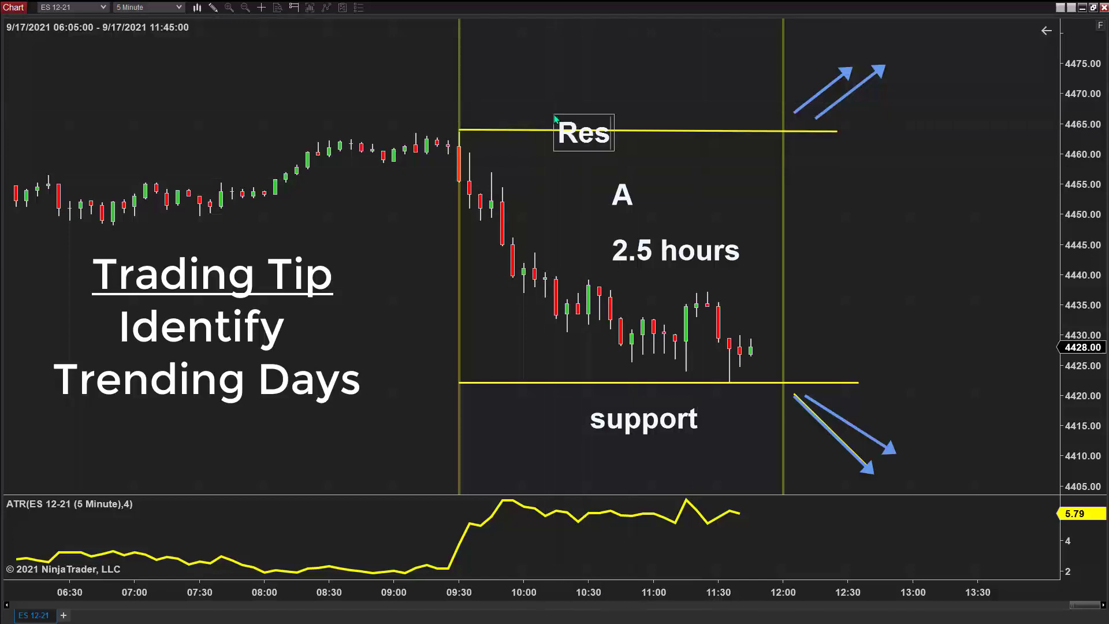
{"action": "type", "text": "istance"}
{"action": "left_click", "coordinate": [568, 63]}
{"action": "left_click_drag", "start_coordinate": [662, 129], "coordinate": [653, 111]}
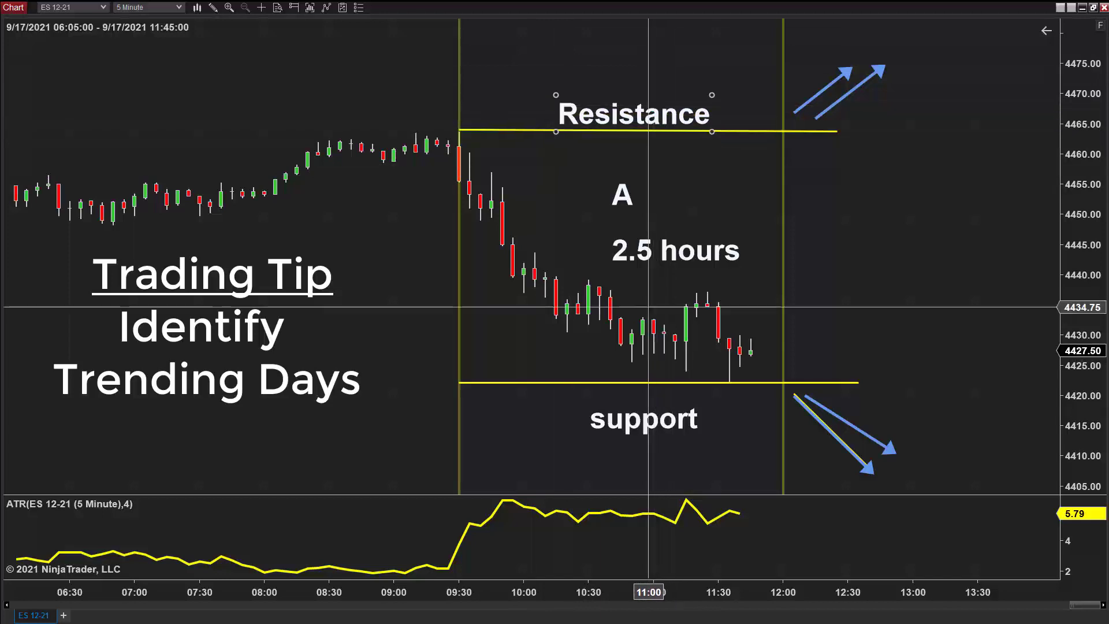
Change the label under the low line to "Support" and shift it slightly closer to the line.
{"action": "double_click", "coordinate": [661, 411]}
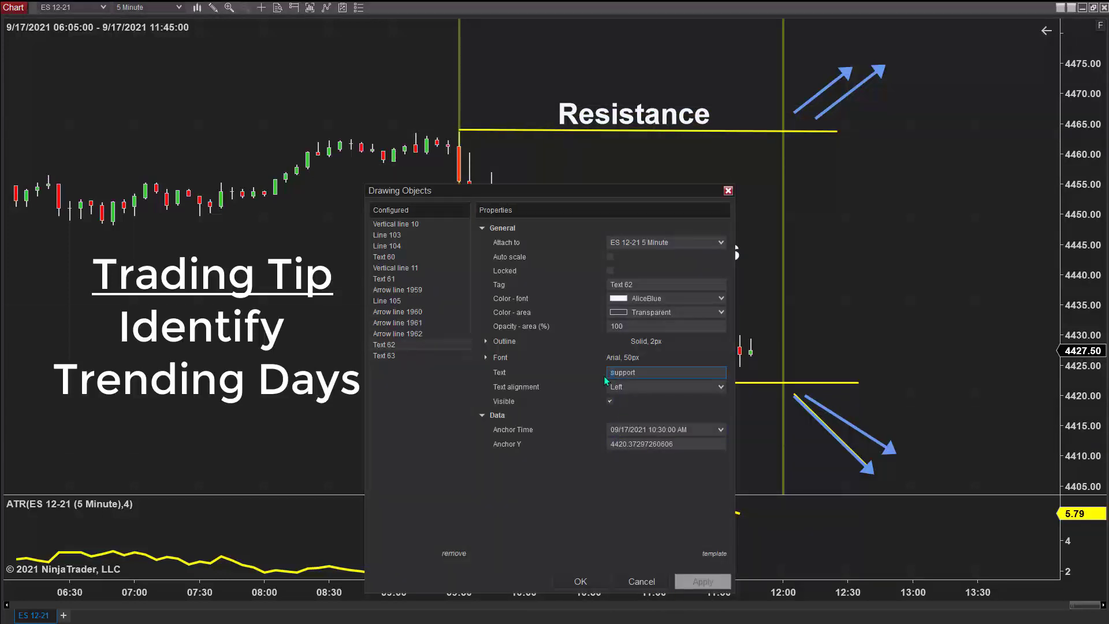
{"action": "left_click", "coordinate": [582, 587]}
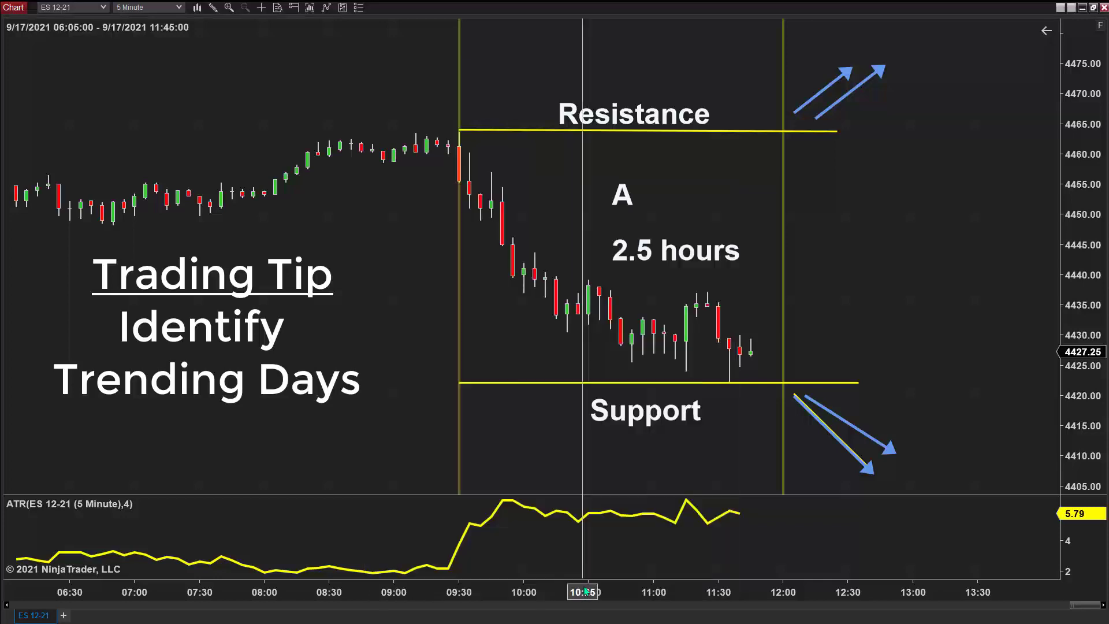
{"action": "left_click_drag", "start_coordinate": [663, 421], "coordinate": [642, 418]}
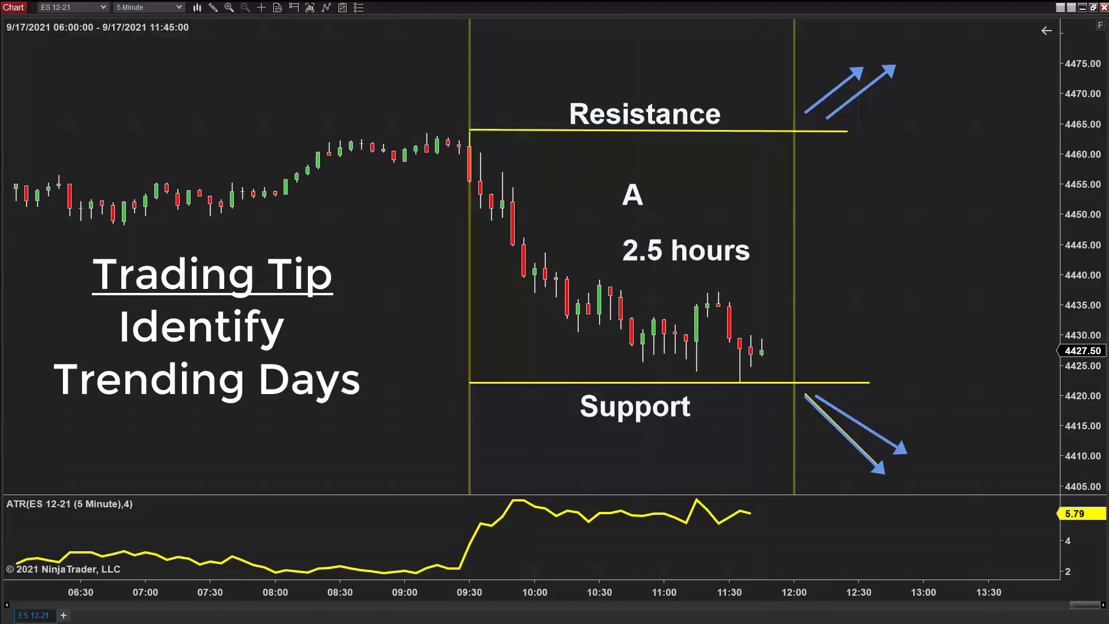
{"action": "middle_click", "coordinate": [779, 331]}
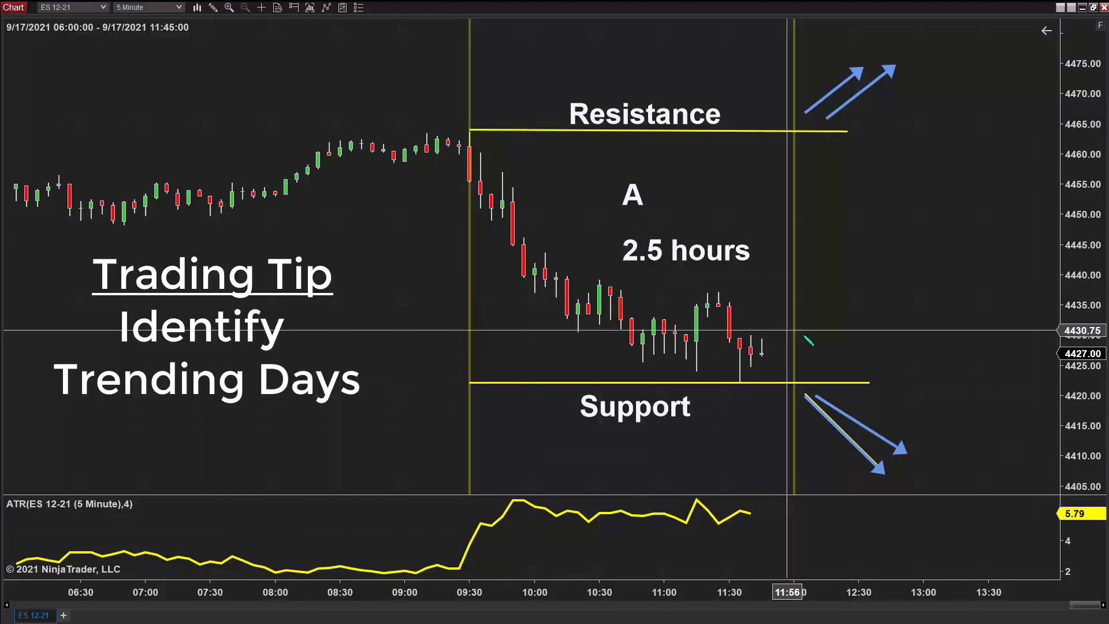
{"action": "left_click", "coordinate": [815, 363]}
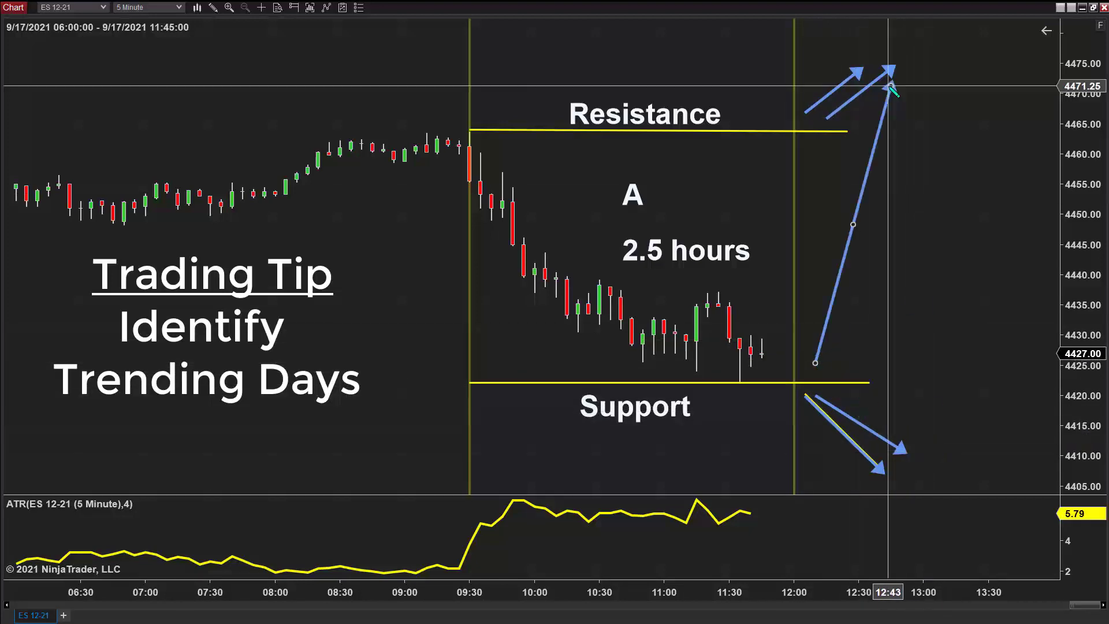
{"action": "key", "text": "Escape"}
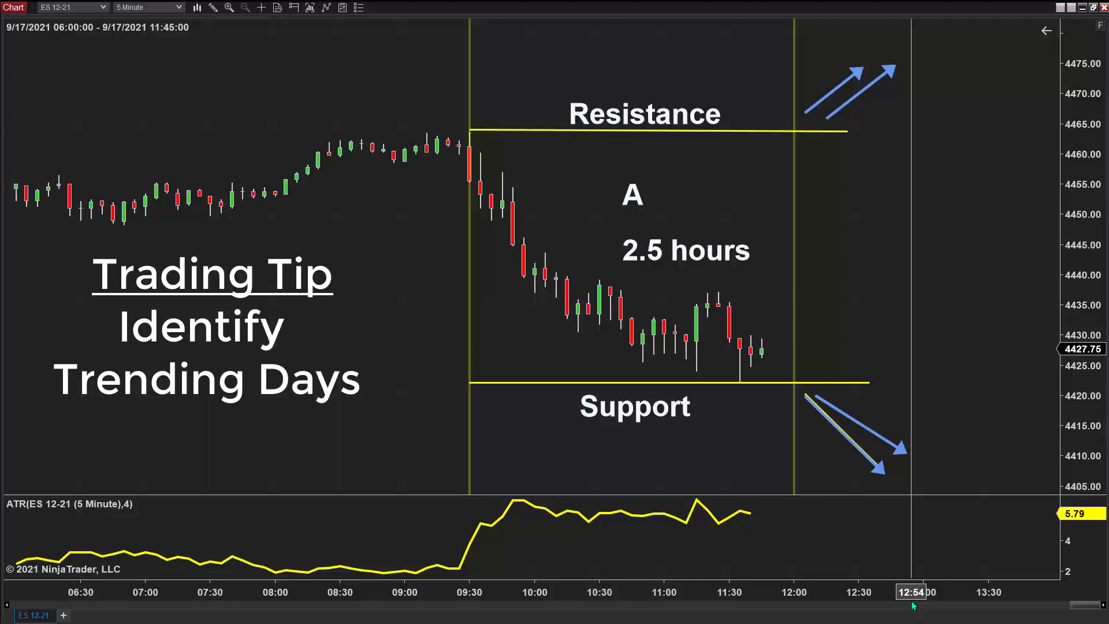
Draw a near-horizontal arrow in the ATR plot from 12:00 to about 13:45 and delete it.
{"action": "left_click", "coordinate": [797, 517]}
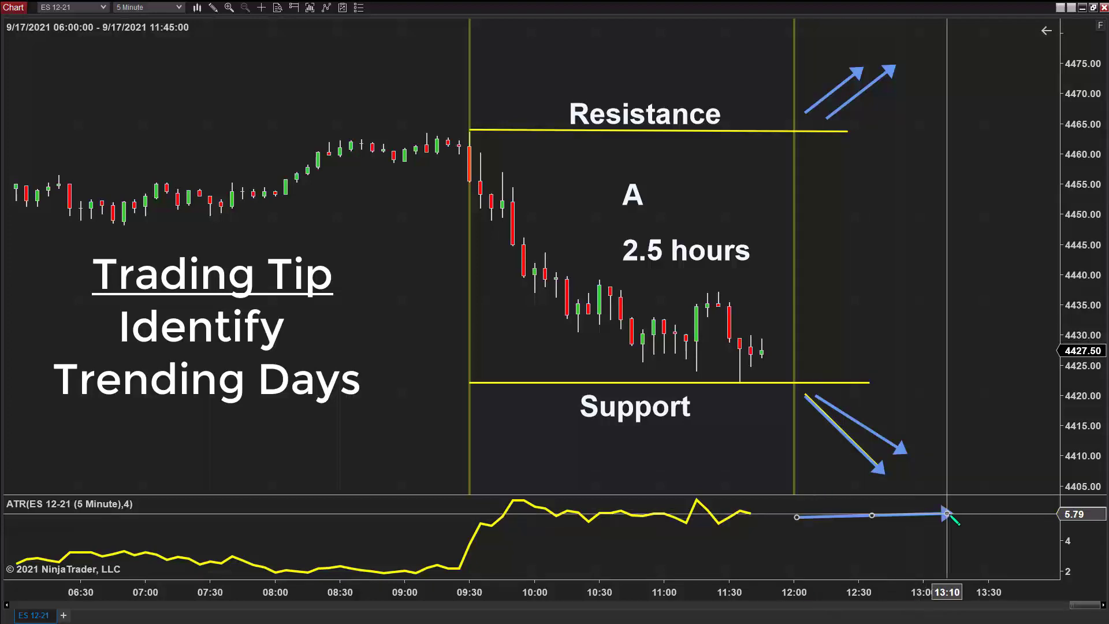
{"action": "left_click", "coordinate": [1025, 512]}
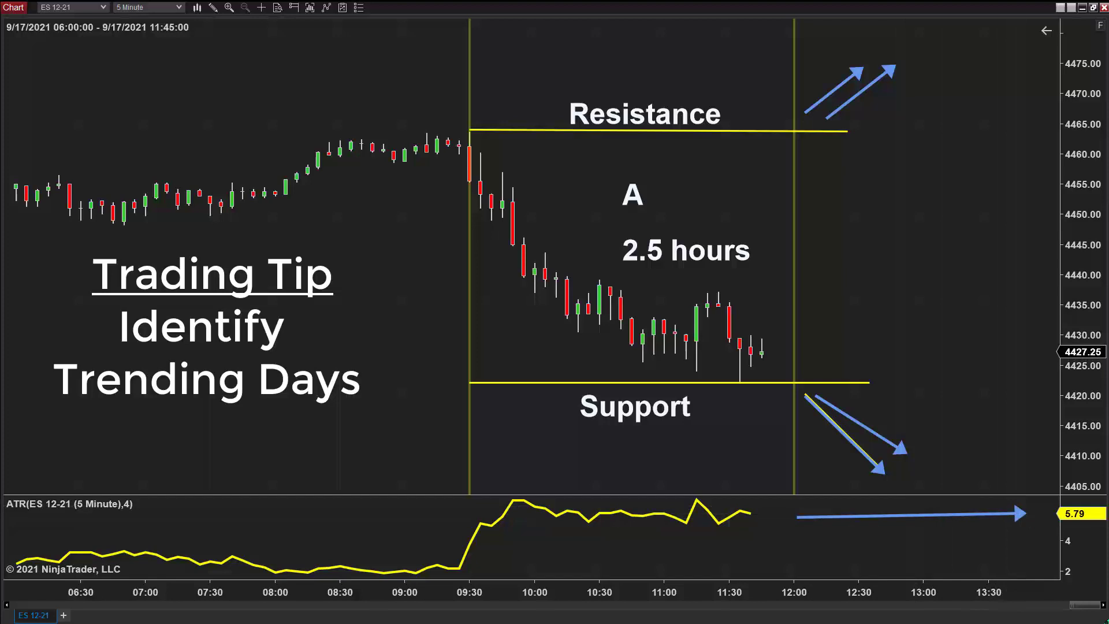
{"action": "left_click", "coordinate": [982, 513]}
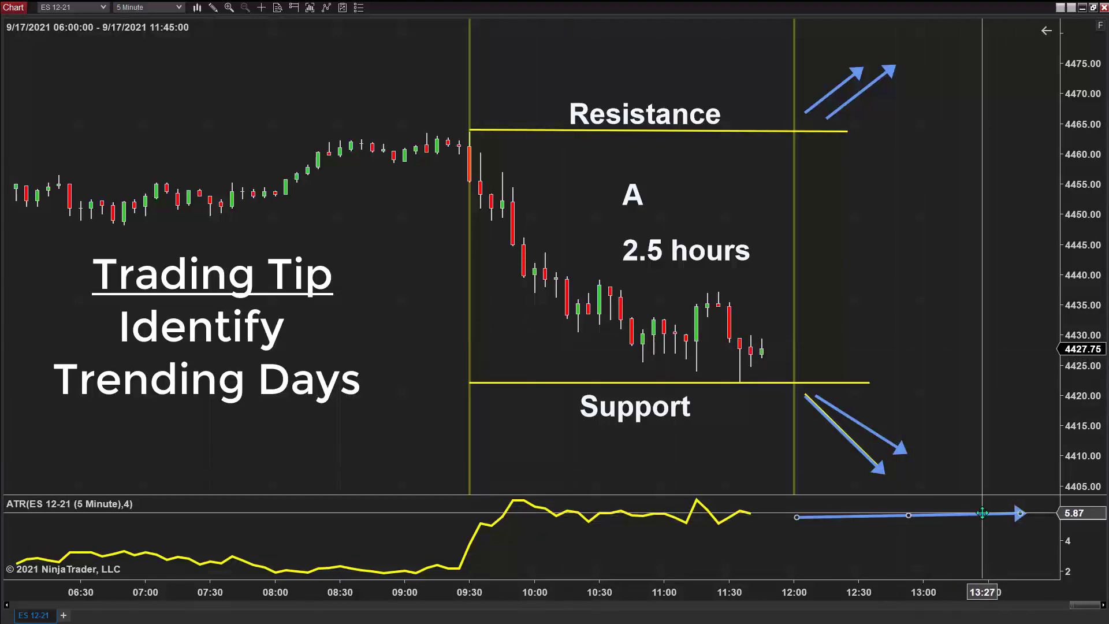
{"action": "key", "text": "Delete"}
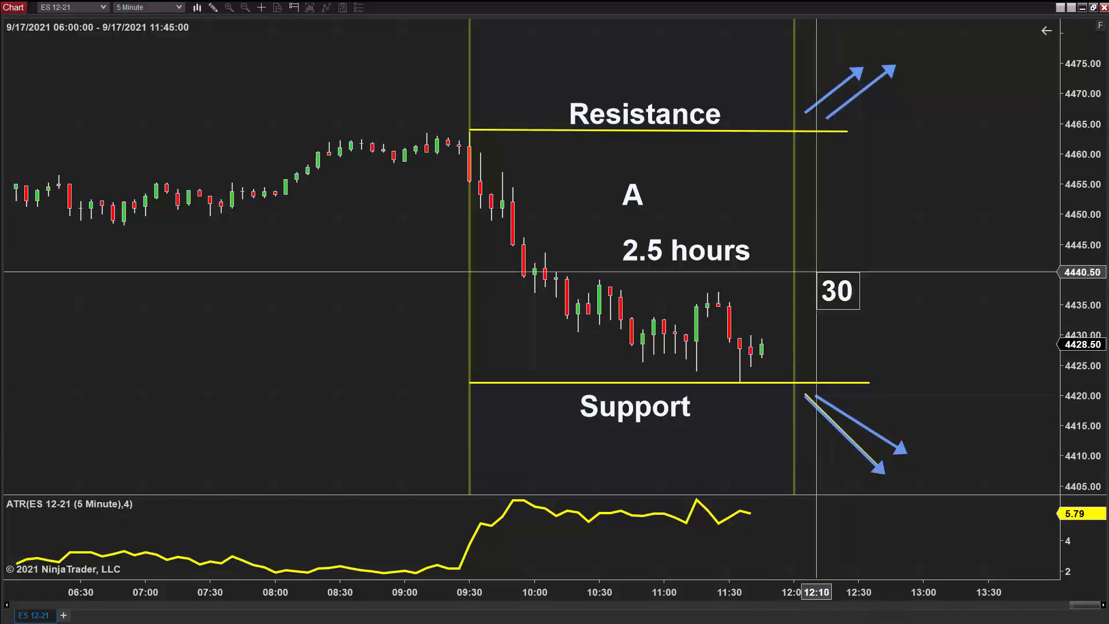
Place a "30%" text label inside the range near 13:00 and change its text to "70%".
{"action": "type", "text": "%"}
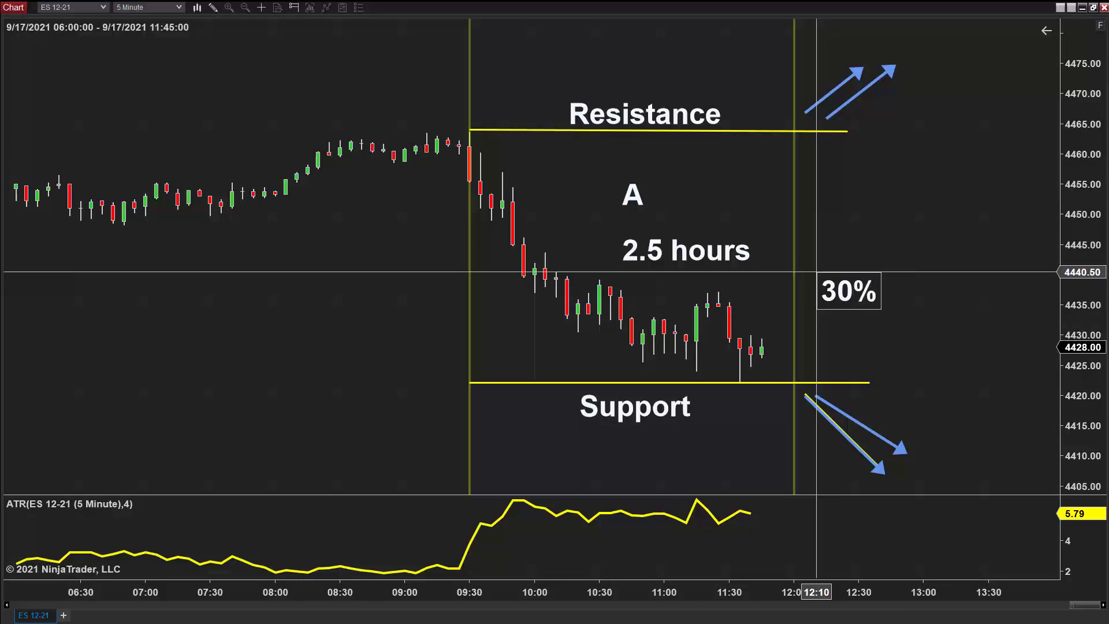
{"action": "left_click_drag", "start_coordinate": [849, 290], "coordinate": [921, 280]}
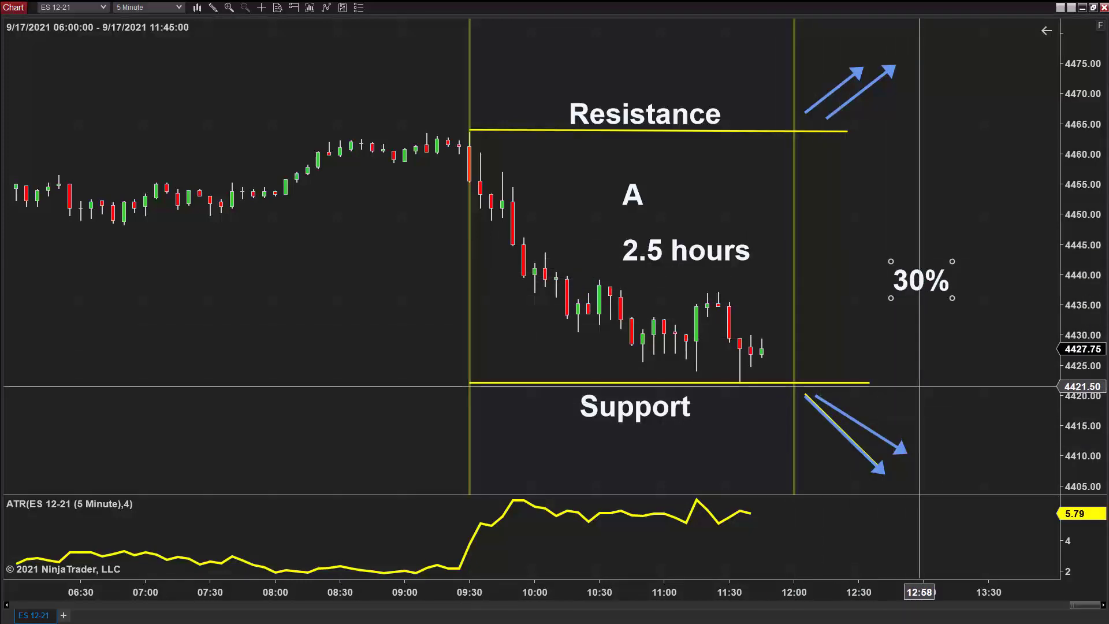
{"action": "double_click", "coordinate": [925, 283]}
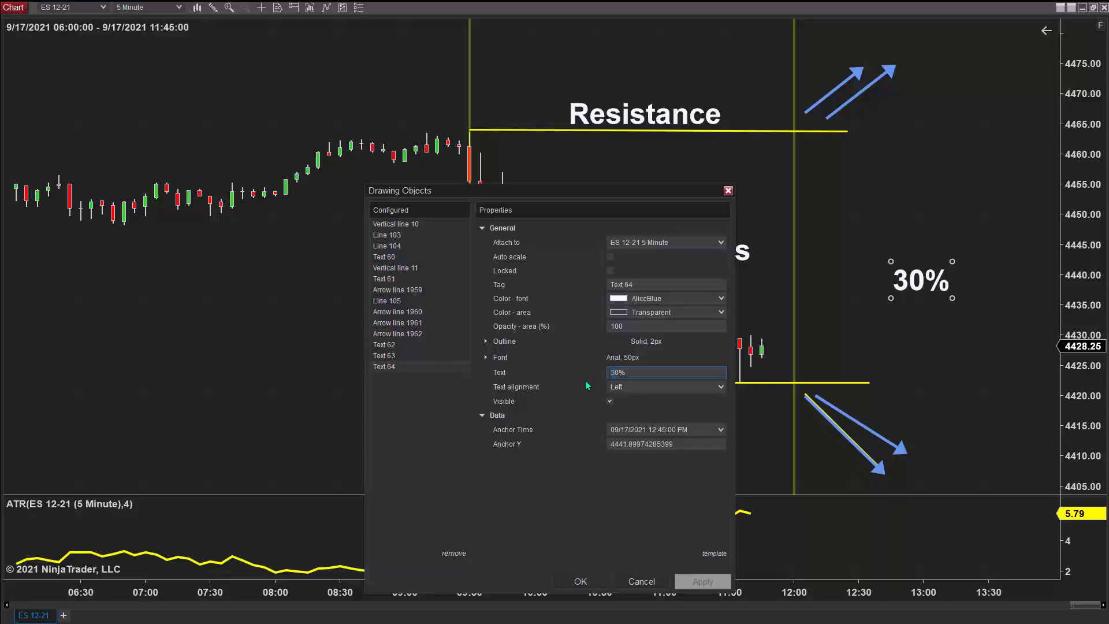
{"action": "type", "text": "7"}
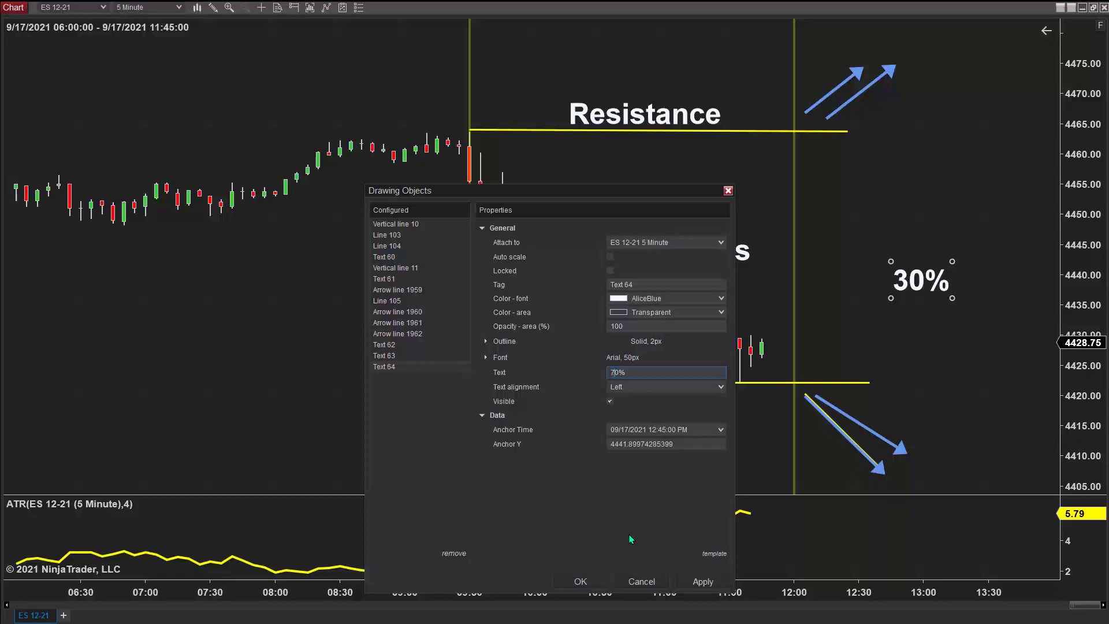
{"action": "left_click", "coordinate": [580, 582]}
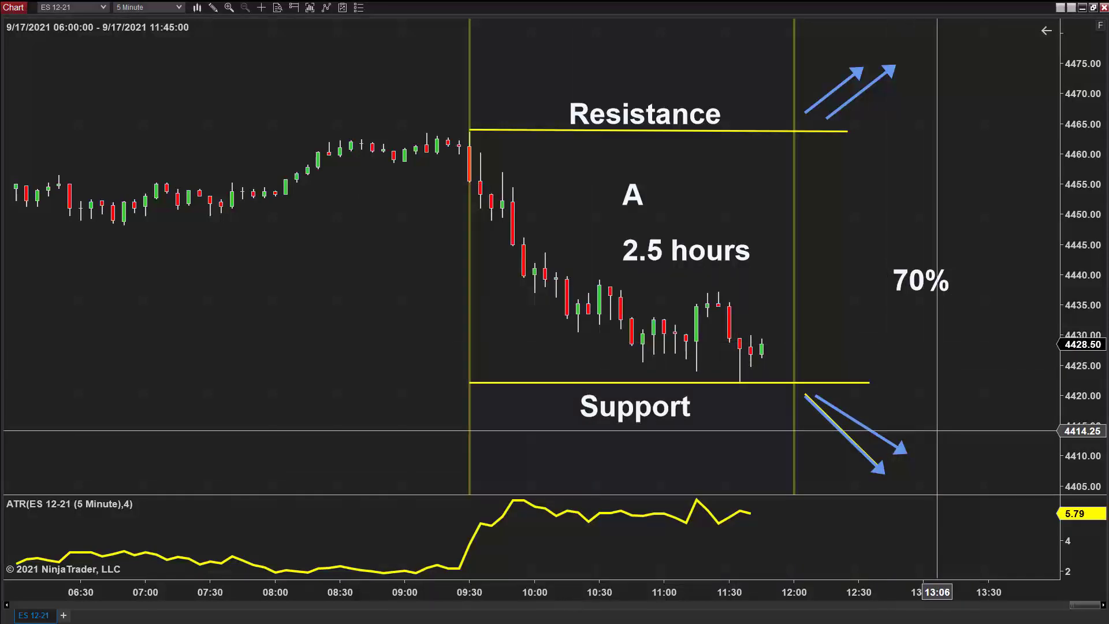
{"action": "key", "text": "ctrl+F2"}
{"action": "left_click", "coordinate": [956, 425]}
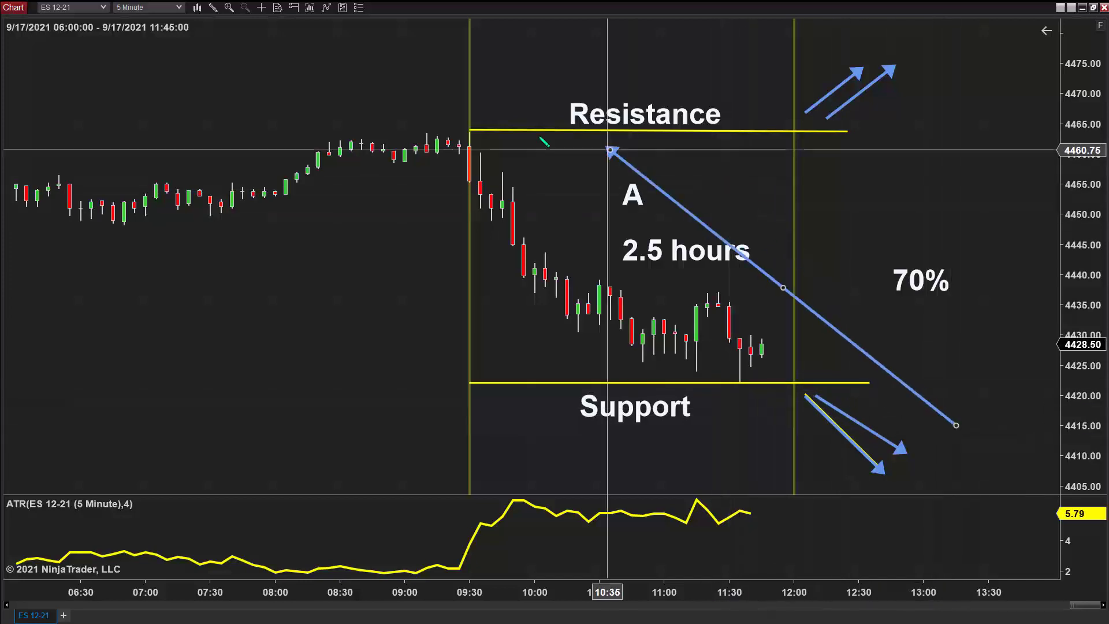
{"action": "key", "text": "Escape"}
Draw a horizontal arrow at about 4452 running from about 11:50 across the 12:00 line to about 12:55.
{"action": "key", "text": "ctrl+F2"}
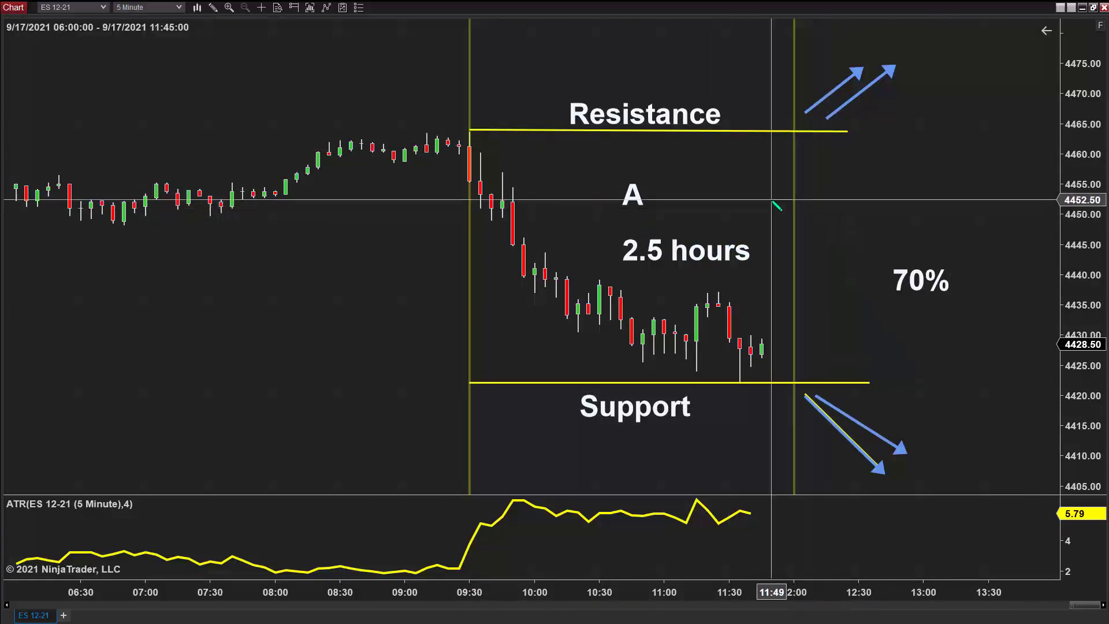
{"action": "left_click", "coordinate": [772, 199]}
{"action": "left_click", "coordinate": [913, 202]}
Add the text labels "B" and "2.5 hours" to the area after 12:00, near the "70%" label.
{"action": "scroll", "coordinate": [838, 445], "scroll_direction": "right", "scroll_amount": 6}
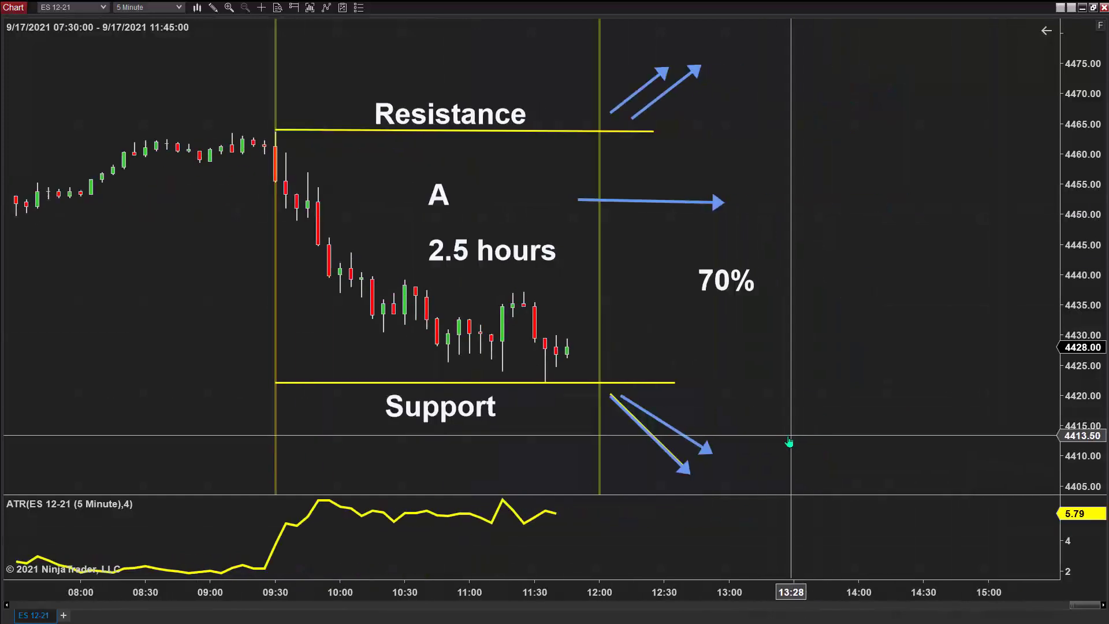
{"action": "left_click", "coordinate": [764, 238]}
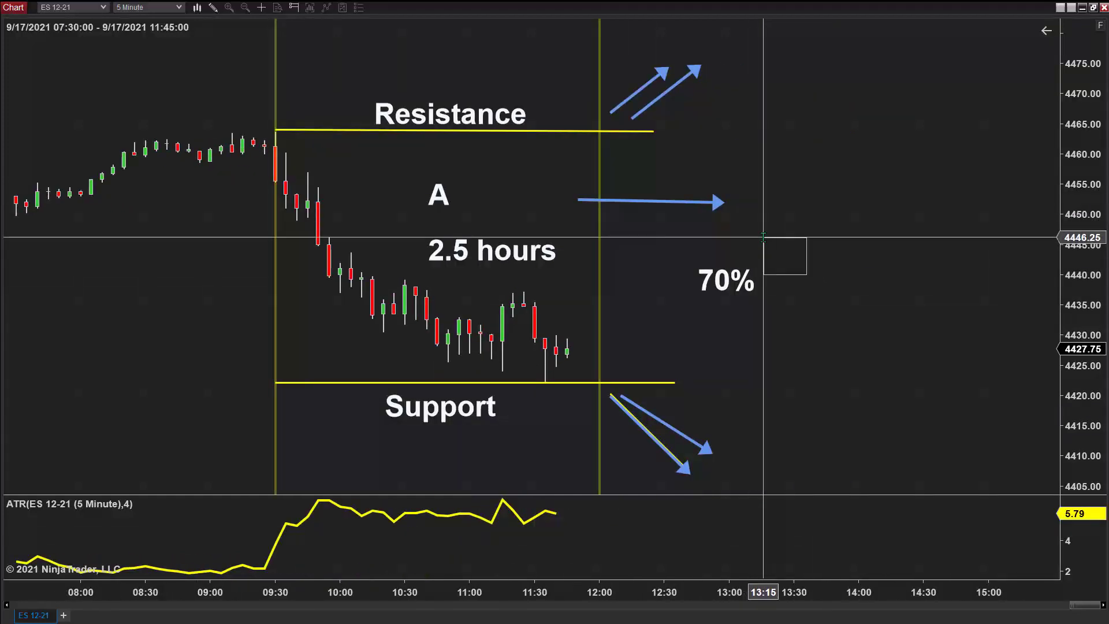
{"action": "left_click", "coordinate": [777, 172]}
{"action": "left_click", "coordinate": [739, 177]}
{"action": "type", "text": "2.5 houjr"}
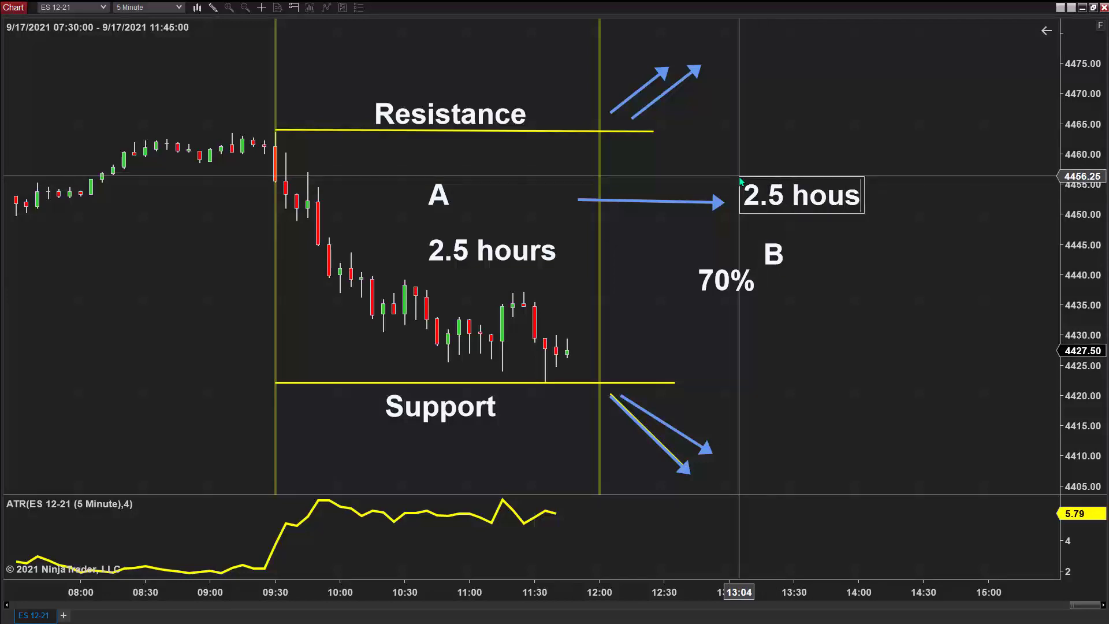
{"action": "left_click", "coordinate": [716, 166]}
Delete the horizontal arrow across 12:00 and stack the "2.5 hours", "B" and "70%" labels one below another.
{"action": "left_click_drag", "start_coordinate": [807, 194], "coordinate": [786, 241]}
{"action": "left_click", "coordinate": [647, 202]}
{"action": "key", "text": "Delete"}
{"action": "left_click_drag", "start_coordinate": [750, 223], "coordinate": [739, 200]}
{"action": "left_click_drag", "start_coordinate": [769, 253], "coordinate": [740, 239]}
{"action": "left_click_drag", "start_coordinate": [741, 281], "coordinate": [761, 288]}
{"action": "left_click", "coordinate": [893, 343]}
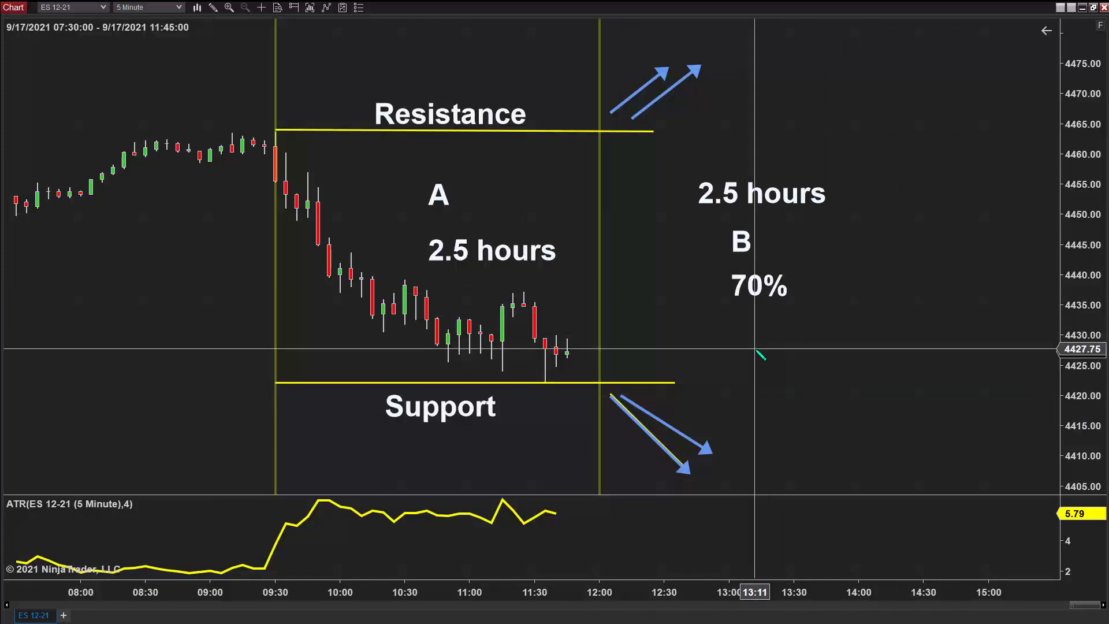
Draw a zigzag after 12:00 inside the range: two arrows up to about 4451 and back to 4428, followed by two lines peaking at about 4455.
{"action": "left_click", "coordinate": [621, 350]}
{"action": "left_click", "coordinate": [696, 206]}
{"action": "left_click", "coordinate": [697, 210]}
{"action": "left_click", "coordinate": [798, 346]}
{"action": "left_click", "coordinate": [794, 323]}
{"action": "left_click", "coordinate": [848, 185]}
{"action": "left_click", "coordinate": [956, 374]}
{"action": "left_click", "coordinate": [956, 364]}
{"action": "left_click", "coordinate": [989, 171]}
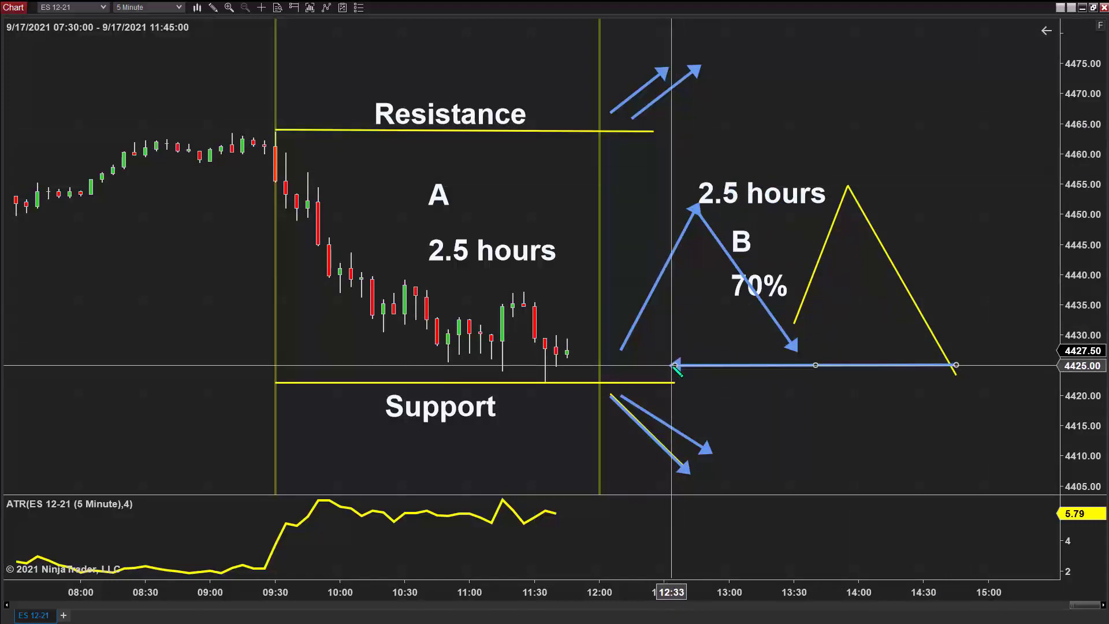
{"action": "key", "text": "Escape"}
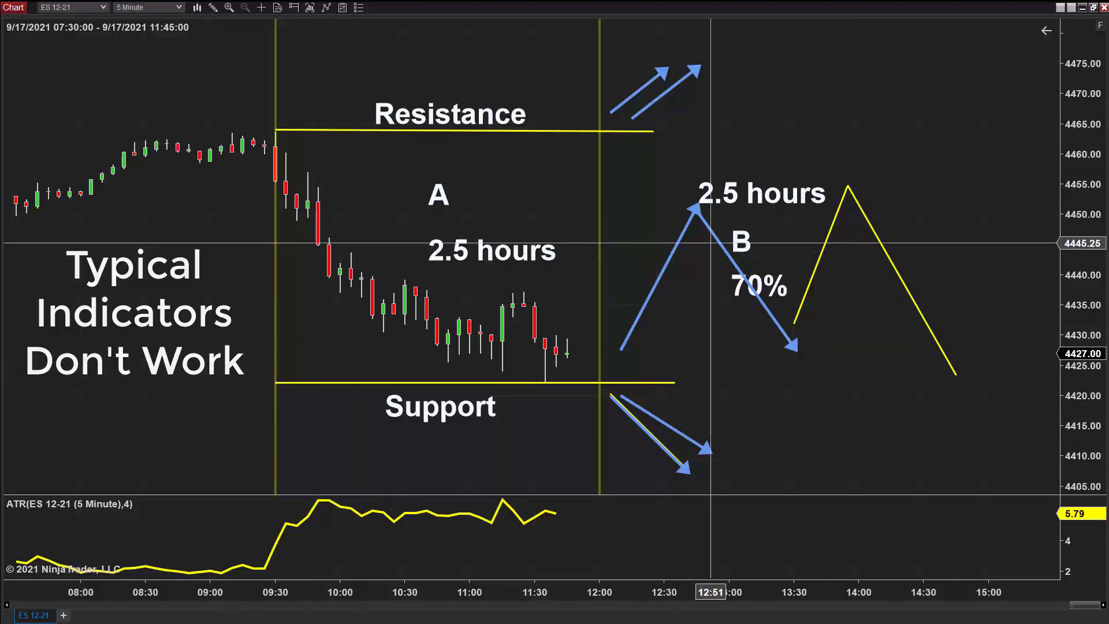
Shift the "B" label slightly so it sits centred between the "2.5 hours" and "70%" labels.
{"action": "left_click_drag", "start_coordinate": [743, 242], "coordinate": [754, 237]}
{"action": "left_click", "coordinate": [785, 449]}
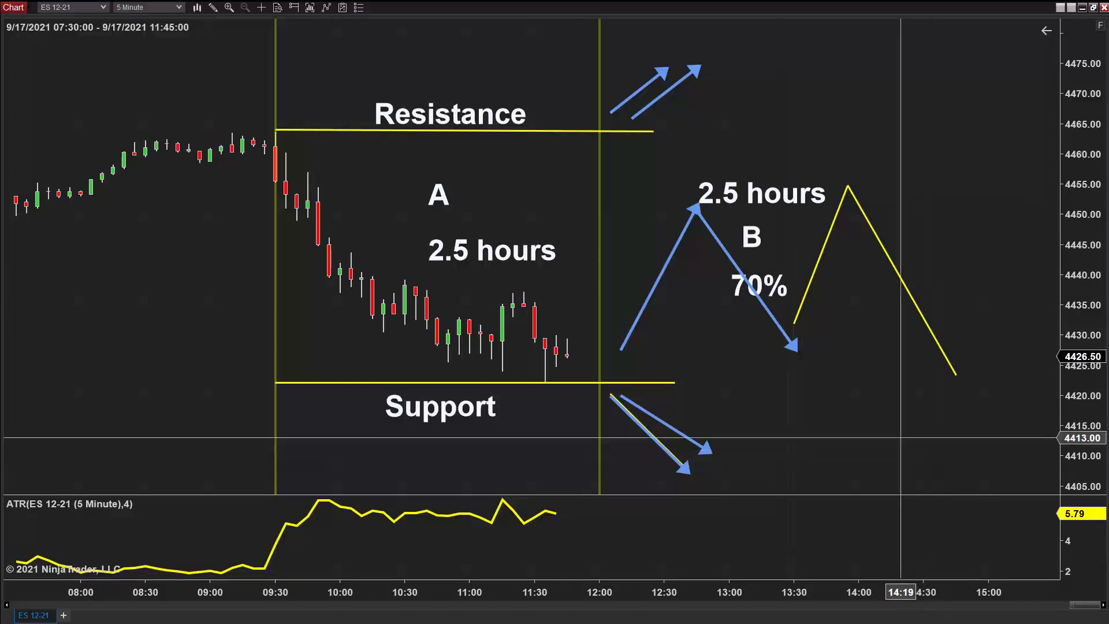
{"action": "left_click_drag", "start_coordinate": [884, 483], "coordinate": [819, 467]}
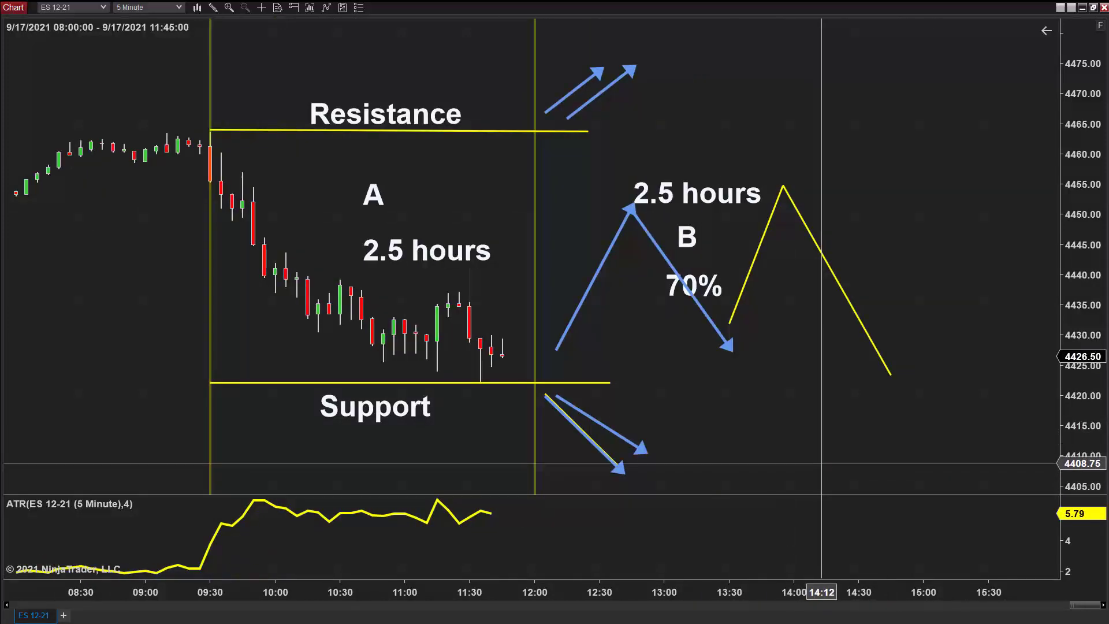
Mark the end of period B with a vertical line at 14:30 and add the text label "C" after it.
{"action": "left_click", "coordinate": [858, 445]}
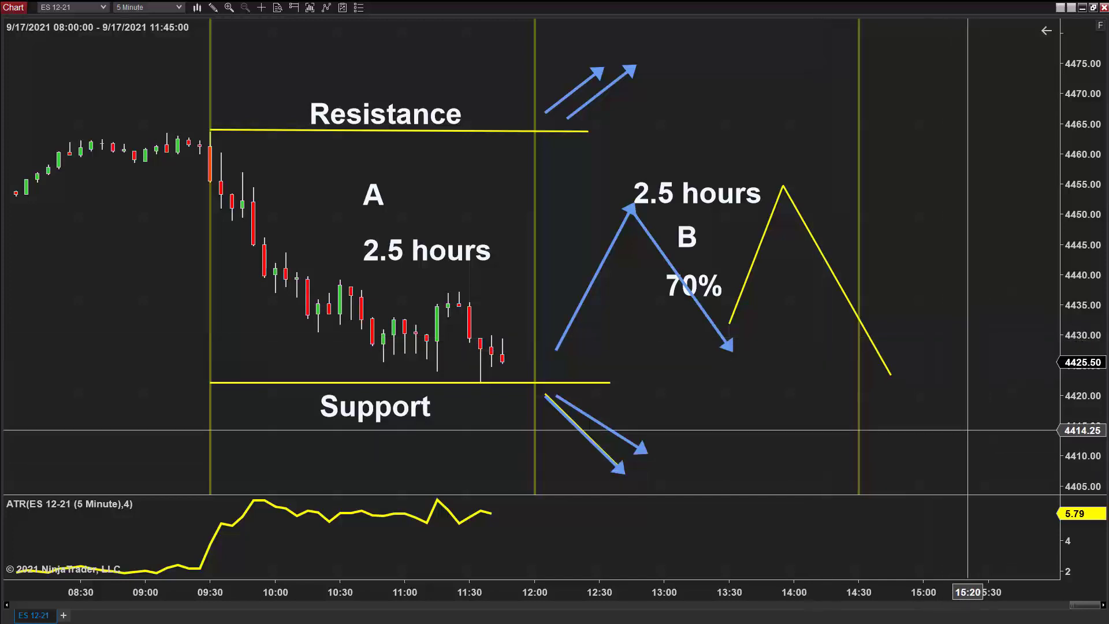
{"action": "scroll", "coordinate": [884, 420], "scroll_direction": "down", "scroll_amount": 3}
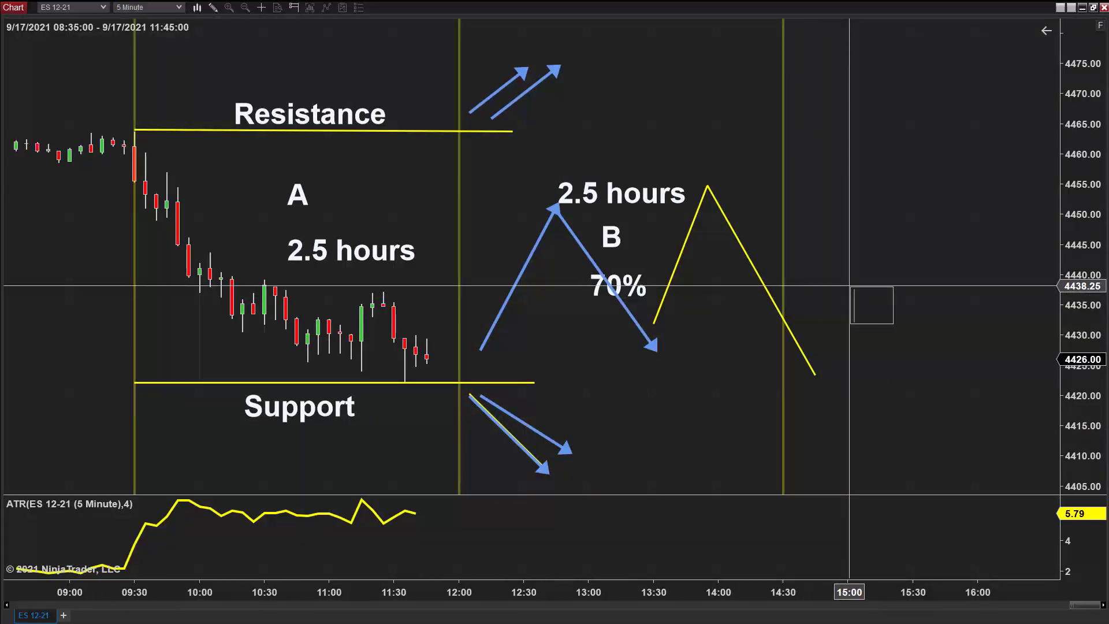
{"action": "left_click", "coordinate": [869, 304]}
{"action": "left_click_drag", "start_coordinate": [842, 264], "coordinate": [853, 265]}
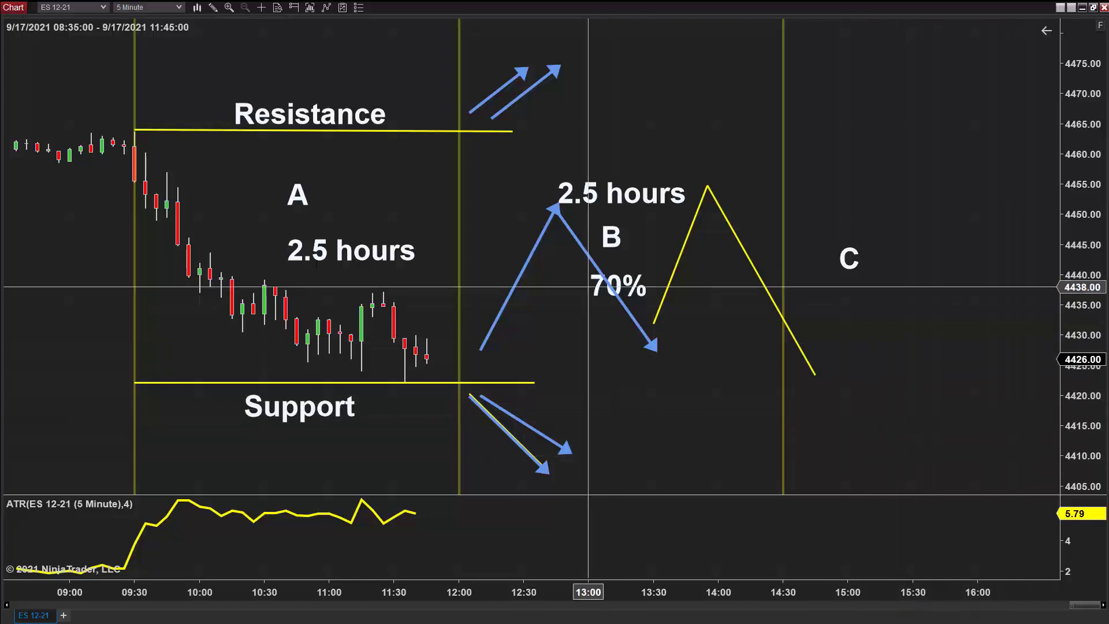
Shade period B with a rectangle from 12:00 to 14:30 between about 4457 and 4423, and shift the "C" label slightly.
{"action": "left_click_drag", "start_coordinate": [458, 169], "coordinate": [784, 379]}
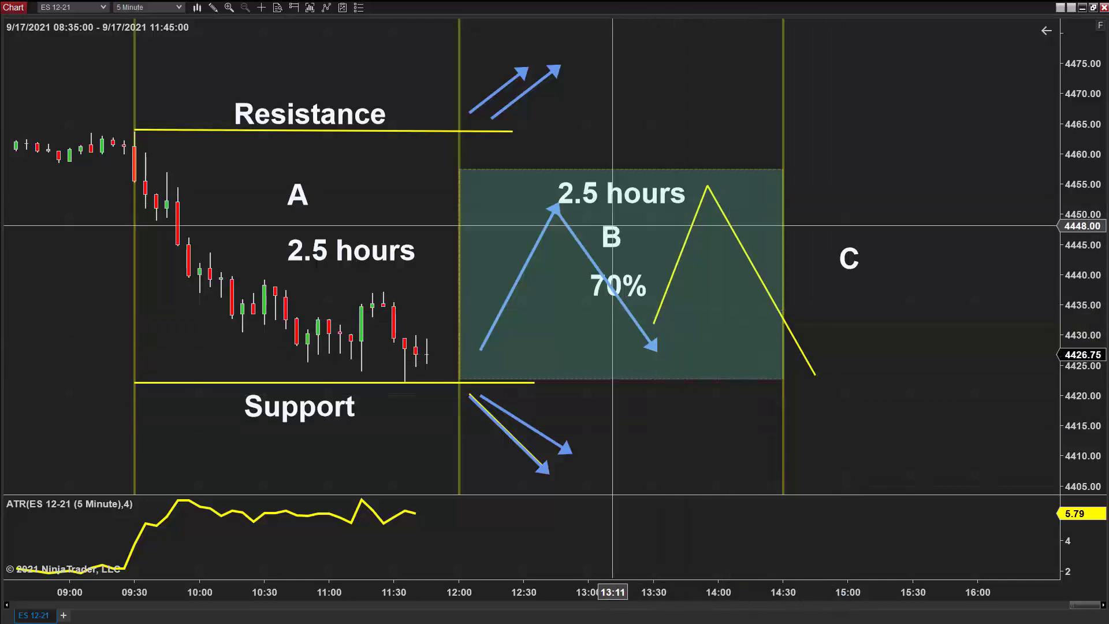
{"action": "left_click", "coordinate": [844, 252]}
{"action": "left_click_drag", "start_coordinate": [844, 253], "coordinate": [833, 255]}
{"action": "left_click", "coordinate": [851, 334]}
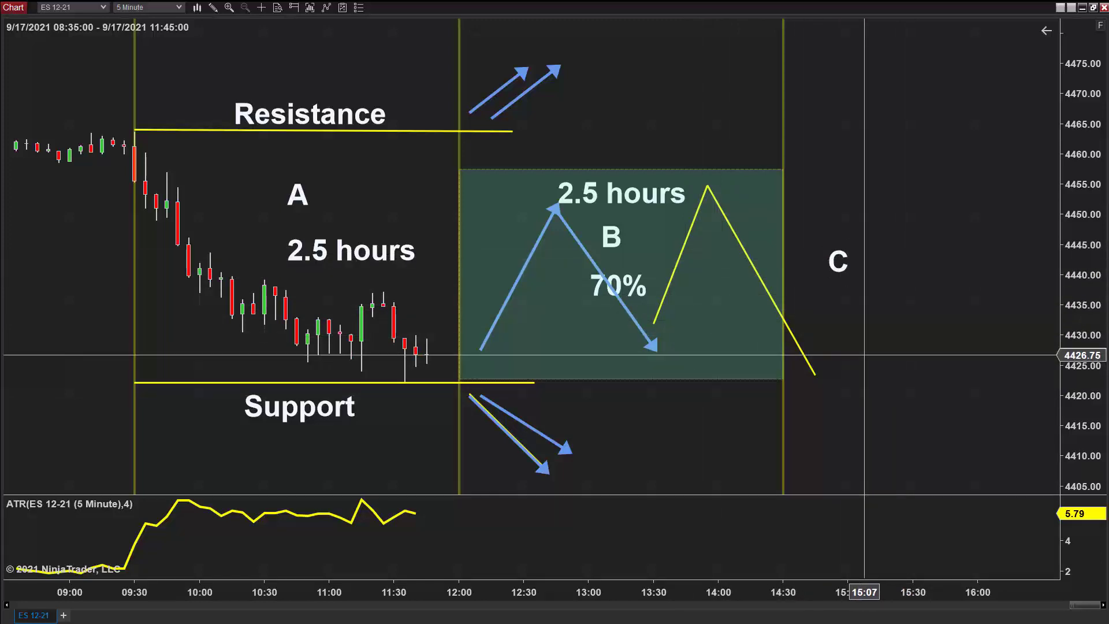
{"action": "left_click", "coordinate": [847, 260]}
{"action": "left_click", "coordinate": [861, 396]}
Draw breakouts from the B rectangle near 14:30: a line and an arrow rising to about 4473, and an arrow falling to about 4409.
{"action": "key", "text": "F2"}
{"action": "left_click", "coordinate": [772, 155]}
{"action": "left_click", "coordinate": [868, 95]}
{"action": "key", "text": "ctrl+F2"}
{"action": "left_click", "coordinate": [761, 153]}
{"action": "left_click", "coordinate": [895, 75]}
{"action": "key", "text": "ctrl+F2"}
{"action": "left_click", "coordinate": [762, 370]}
{"action": "left_click", "coordinate": [888, 463]}
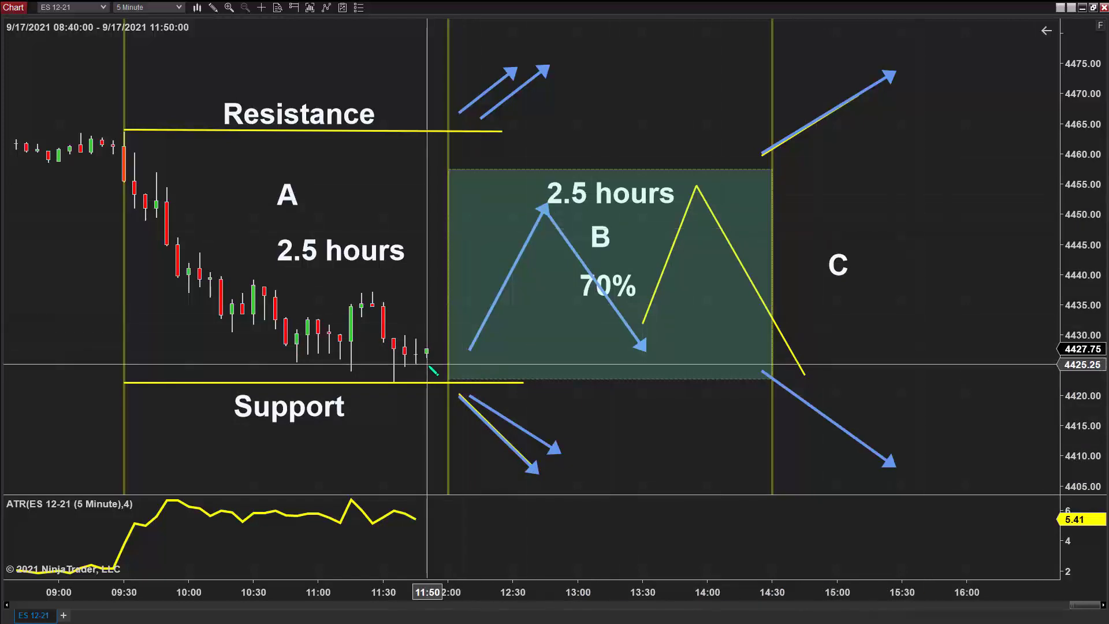
{"action": "left_click", "coordinate": [468, 375]}
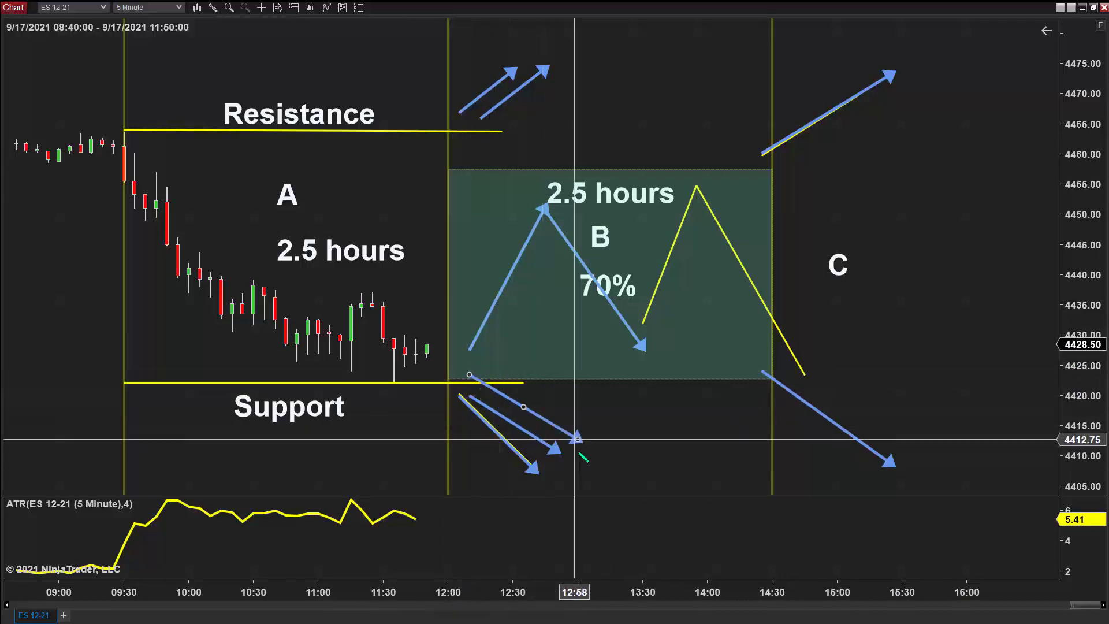
{"action": "scroll", "coordinate": [584, 461], "scroll_direction": "down", "scroll_amount": 3}
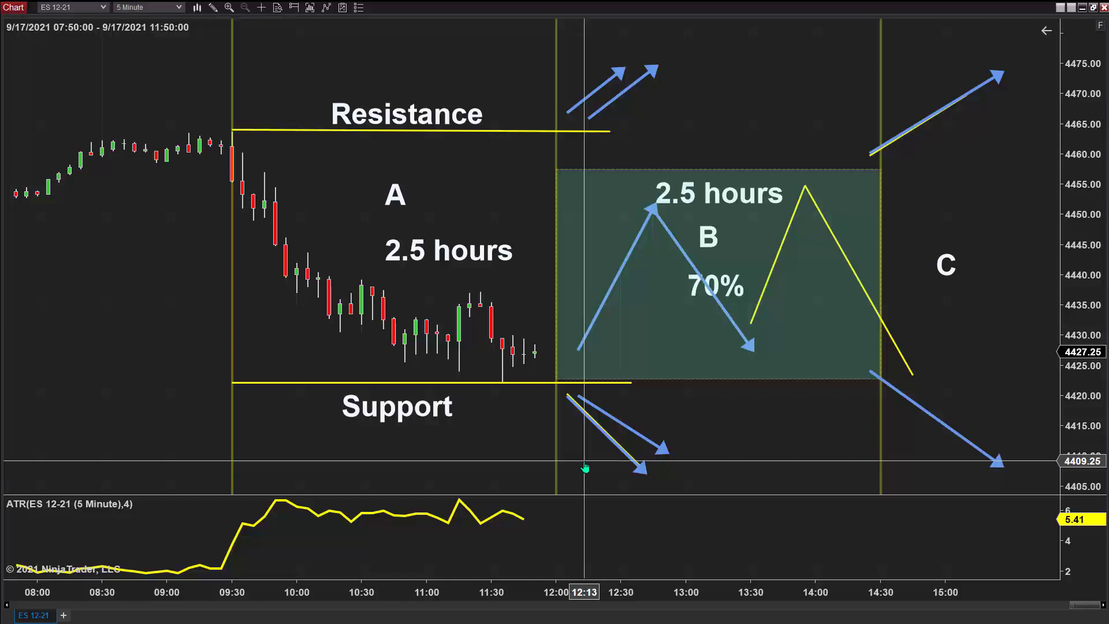
{"action": "scroll", "coordinate": [585, 461], "scroll_direction": "up", "scroll_amount": 3}
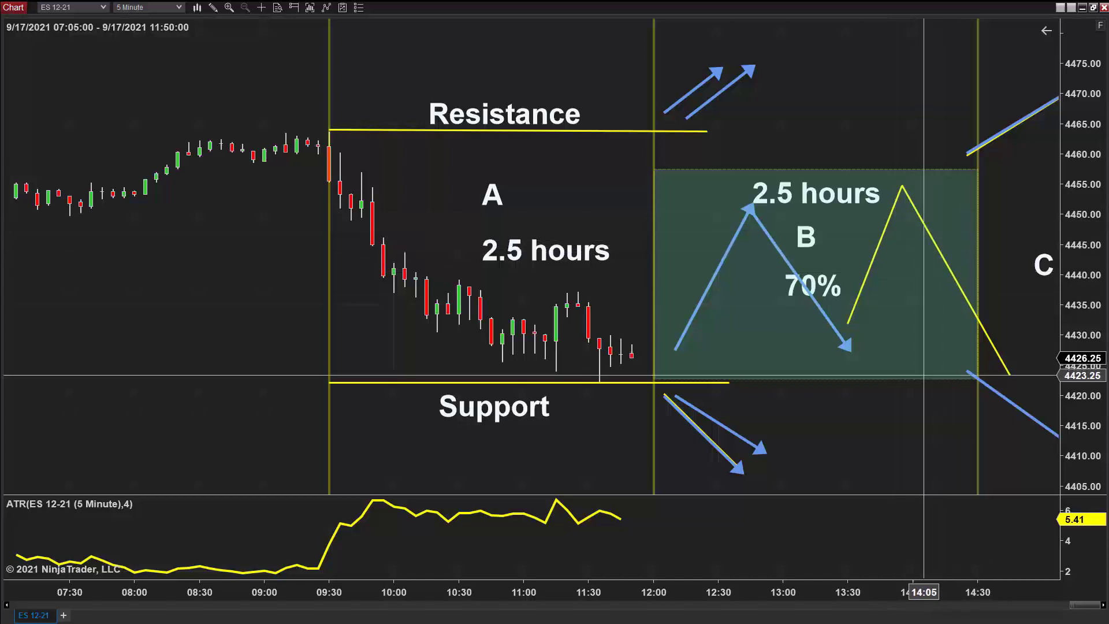
{"action": "left_click_drag", "start_coordinate": [910, 422], "coordinate": [753, 432]}
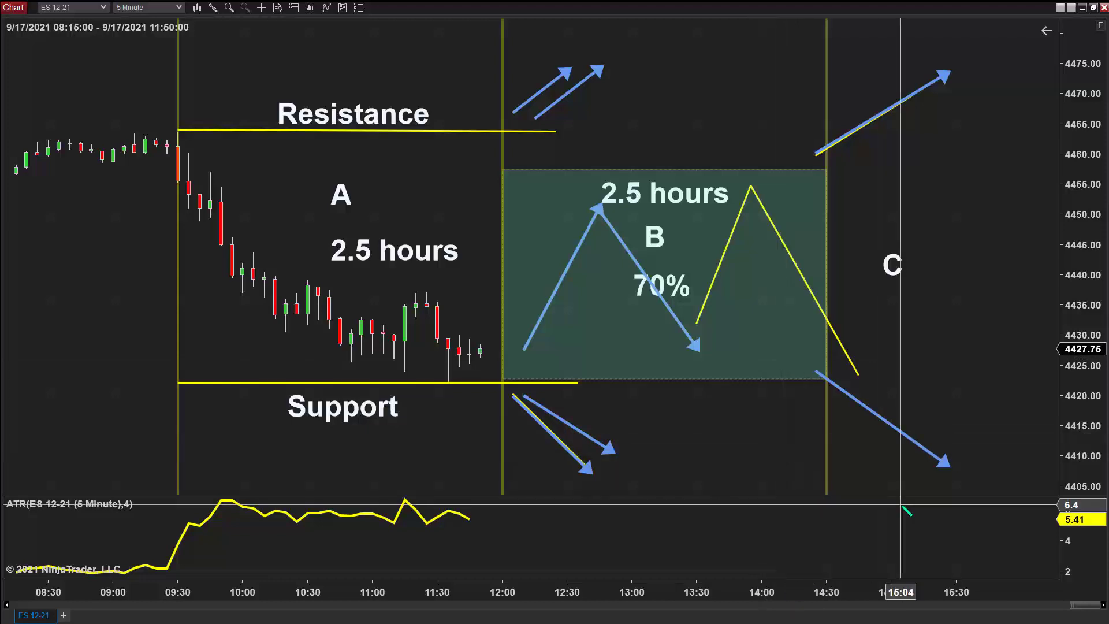
Compress the time axis slightly, go back to the September 16 session and let the price scale fit its candles.
{"action": "left_click_drag", "start_coordinate": [475, 593], "coordinate": [524, 595]}
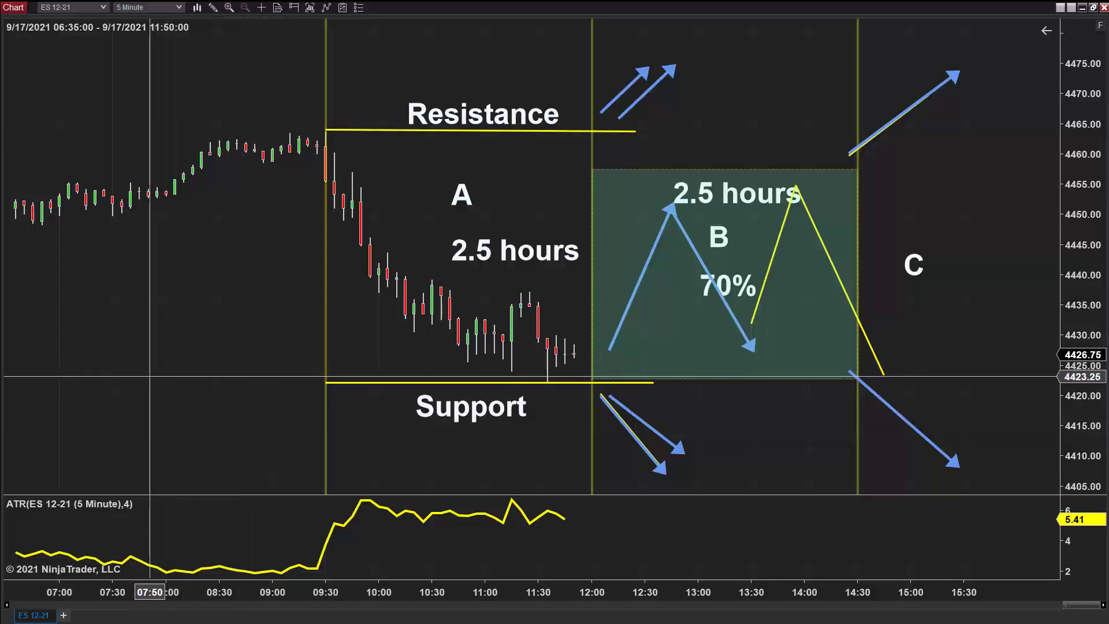
{"action": "scroll", "coordinate": [149, 376], "scroll_direction": "up", "scroll_amount": 20}
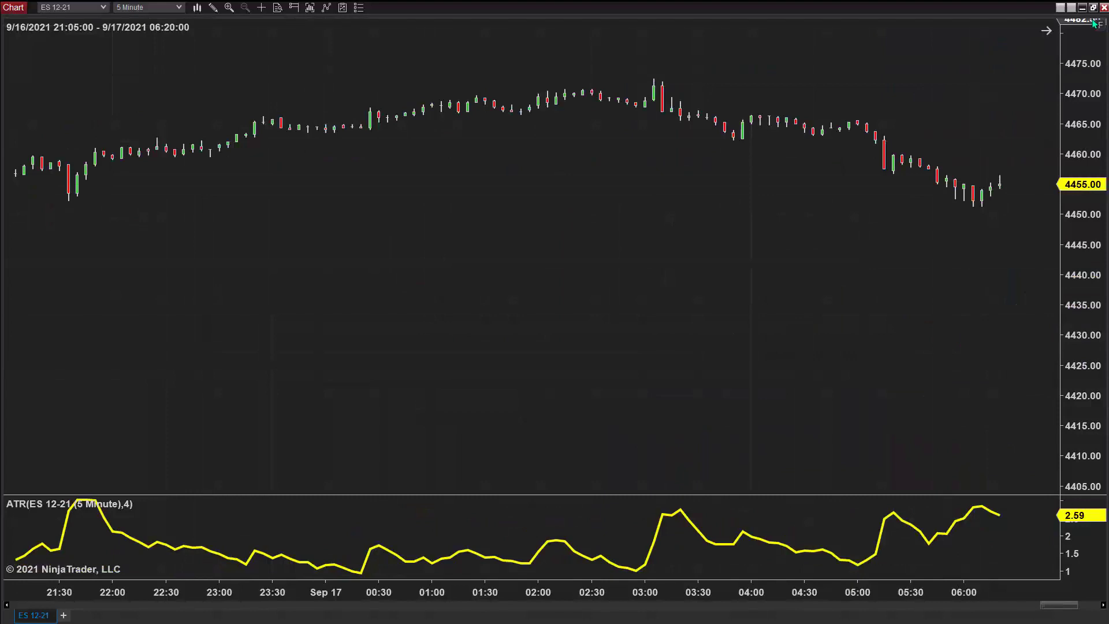
{"action": "left_click", "coordinate": [1098, 29]}
{"action": "scroll", "coordinate": [485, 278], "scroll_direction": "up", "scroll_amount": 10}
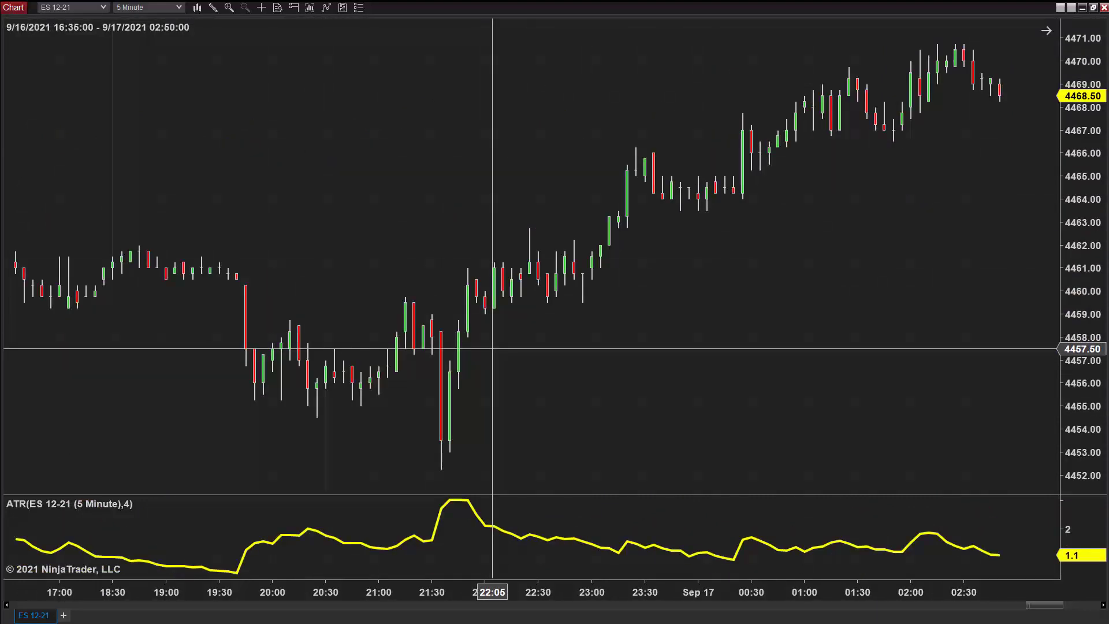
{"action": "scroll", "coordinate": [488, 349], "scroll_direction": "up", "scroll_amount": 15}
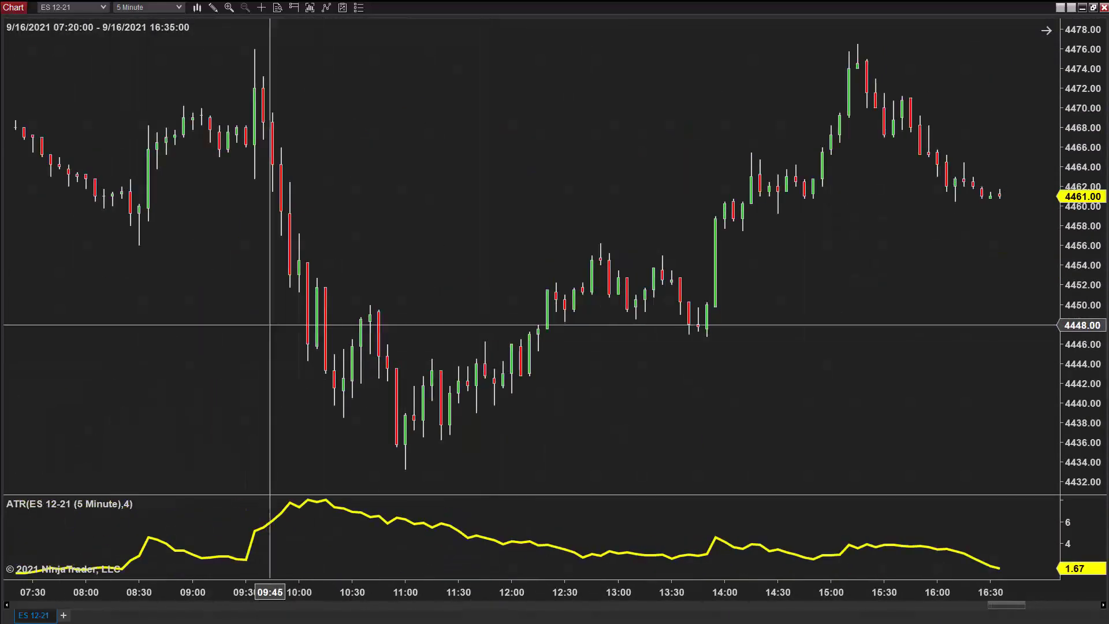
{"action": "scroll", "coordinate": [273, 335], "scroll_direction": "up", "scroll_amount": 3}
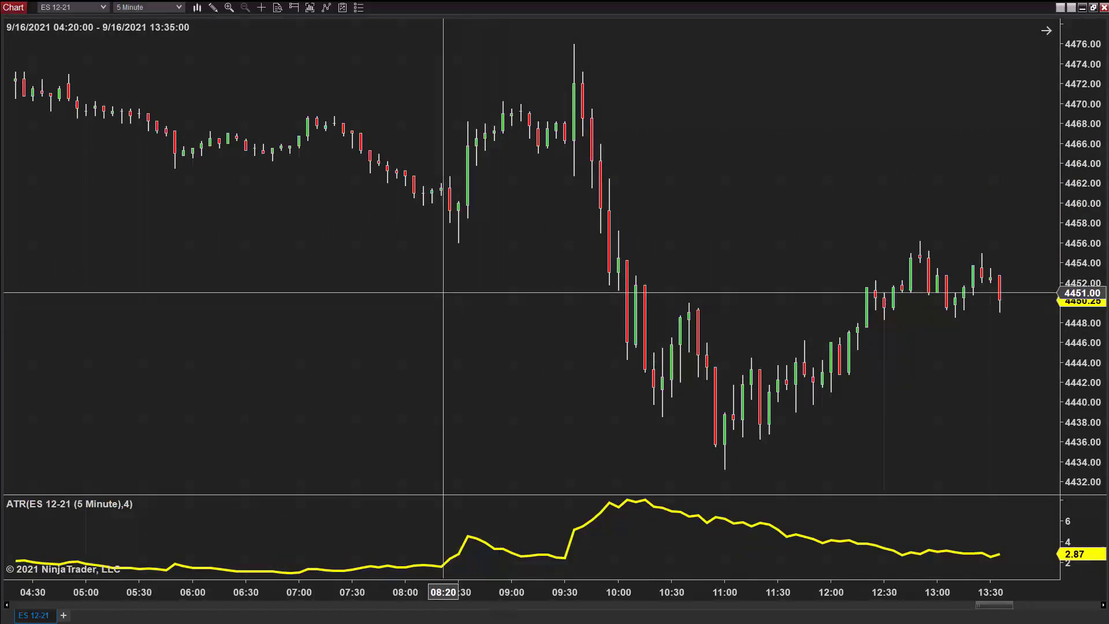
Mark period A on September 16 with vertical lines at 09:30 and 12:00, a rectangle over its price range and the label "A".
{"action": "key", "text": "F2"}
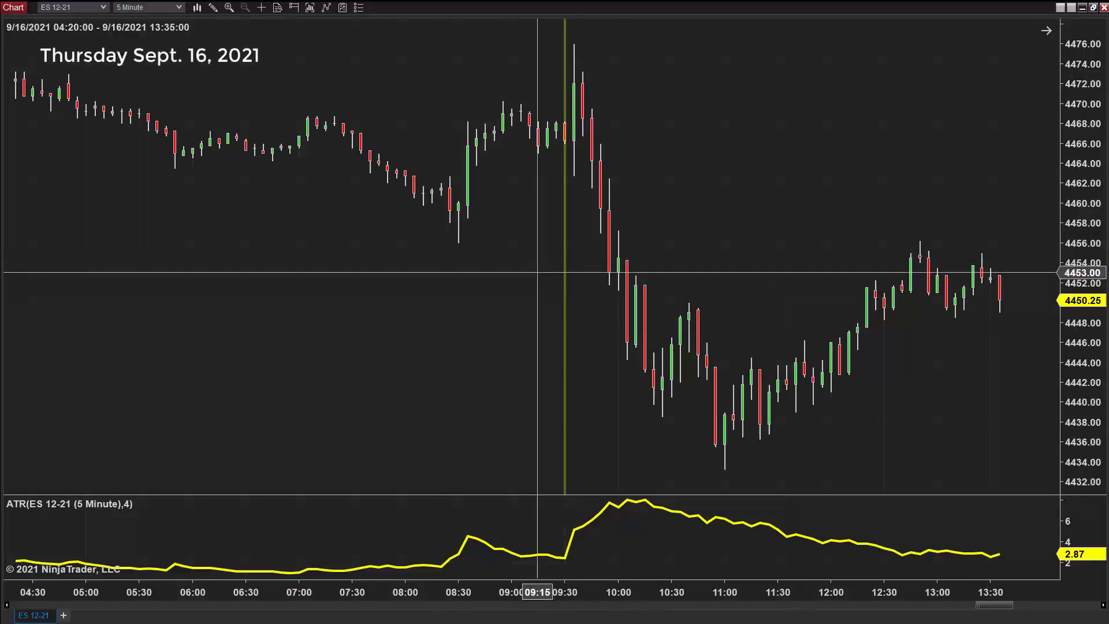
{"action": "scroll", "coordinate": [751, 284], "scroll_direction": "down", "scroll_amount": 4}
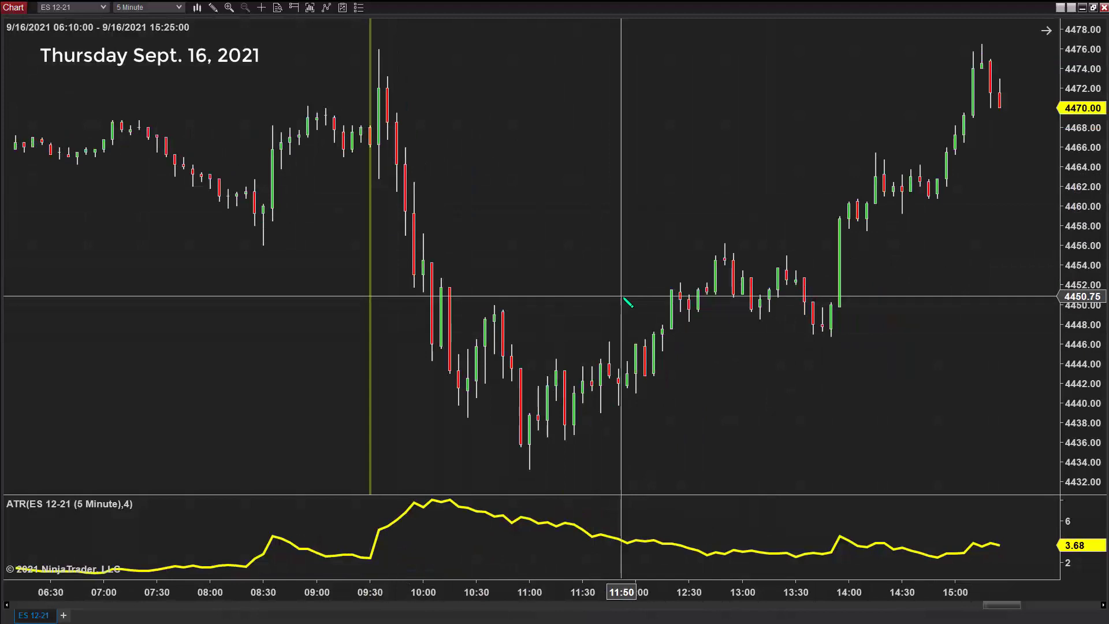
{"action": "left_click", "coordinate": [635, 365]}
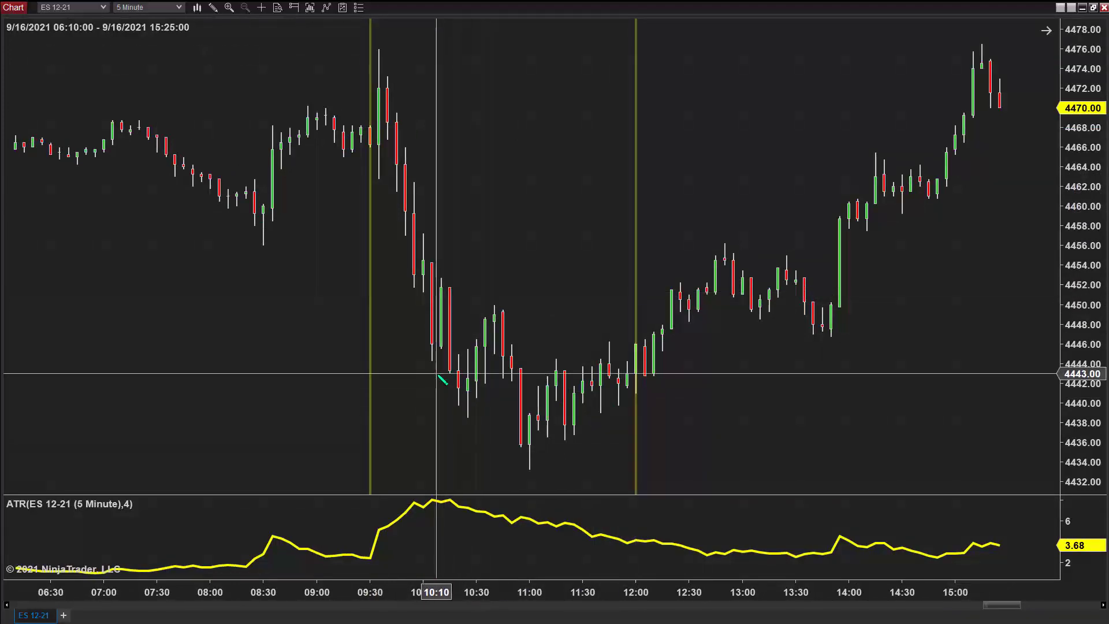
{"action": "left_click", "coordinate": [370, 48]}
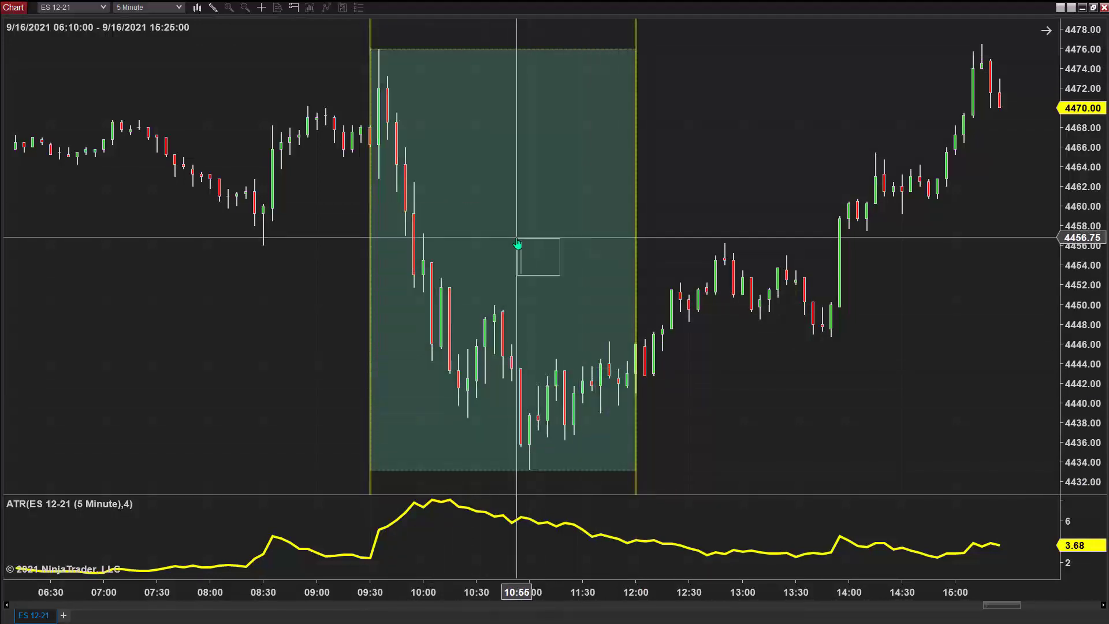
{"action": "left_click", "coordinate": [282, 281]}
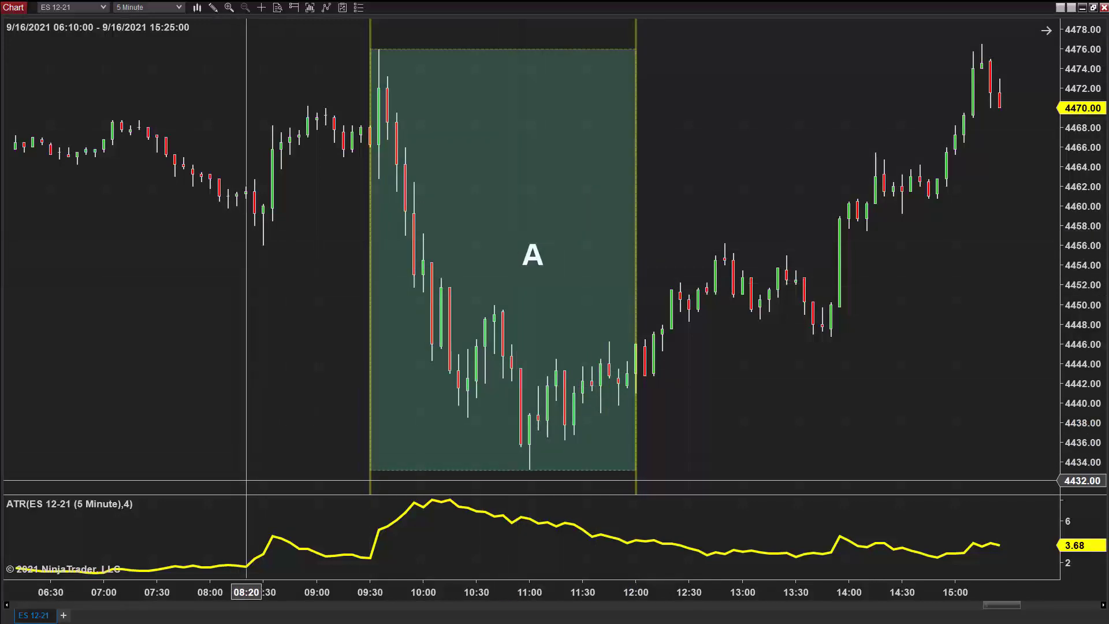
{"action": "key", "text": "F2"}
{"action": "left_click", "coordinate": [405, 559]}
{"action": "key", "text": "Escape"}
Draw a nearly horizontal arrow beneath the ATR curve from about 09:55 to about 12:05.
{"action": "key", "text": "ctrl+F2"}
{"action": "left_click", "coordinate": [410, 556]}
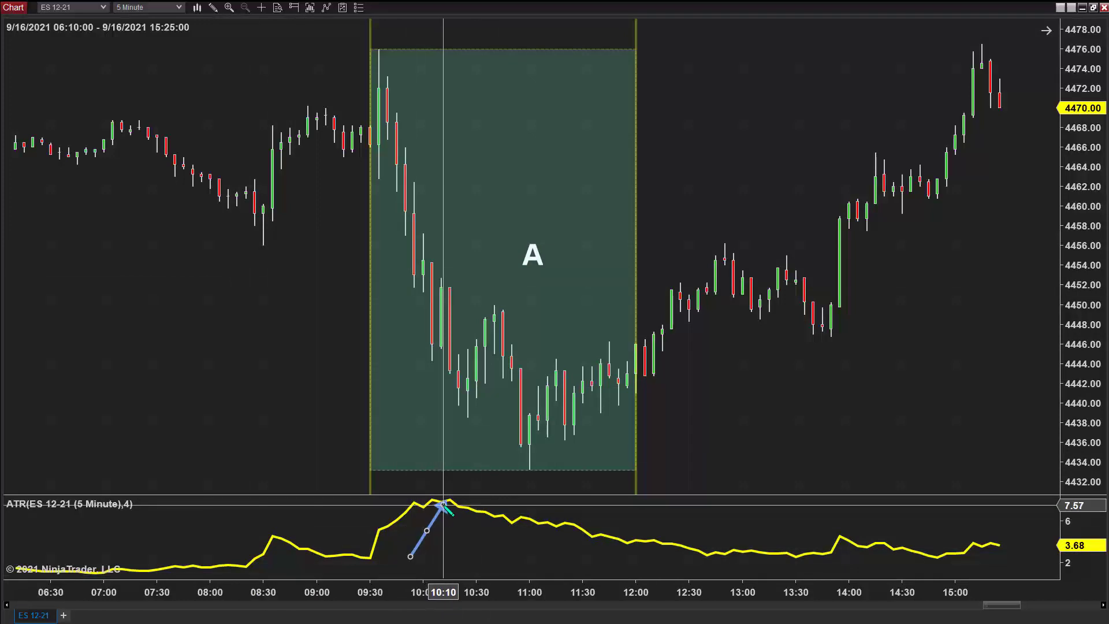
{"action": "left_click_drag", "start_coordinate": [476, 514], "coordinate": [650, 549]}
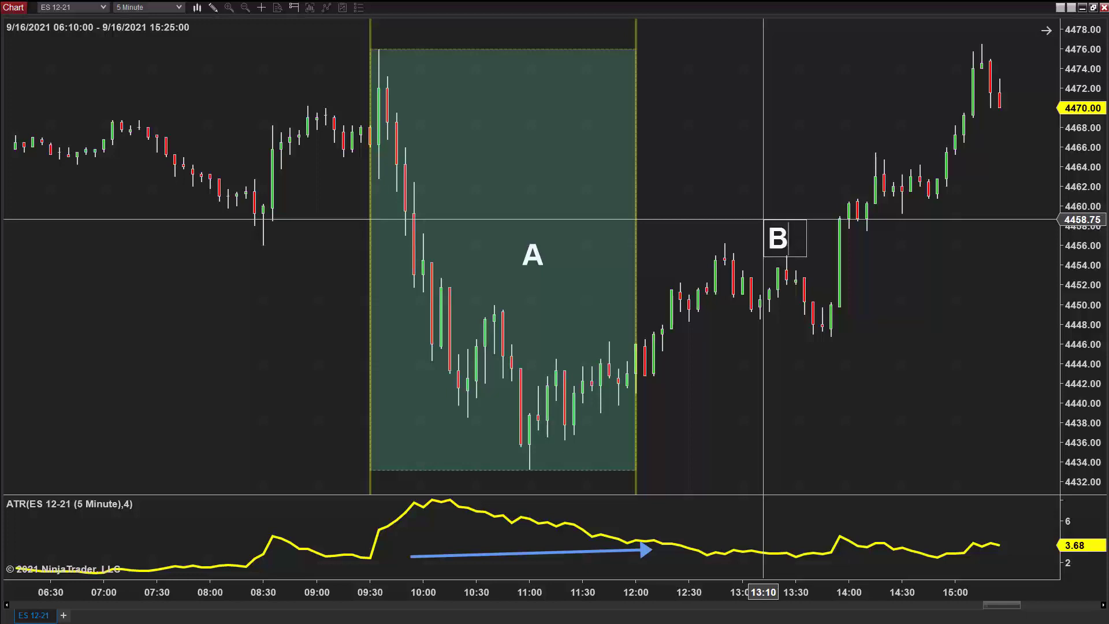
Add the label "B" after 12:00 and draw two arrows pointing to the low and high of the A rectangle at 12:00.
{"action": "left_click", "coordinate": [649, 156]}
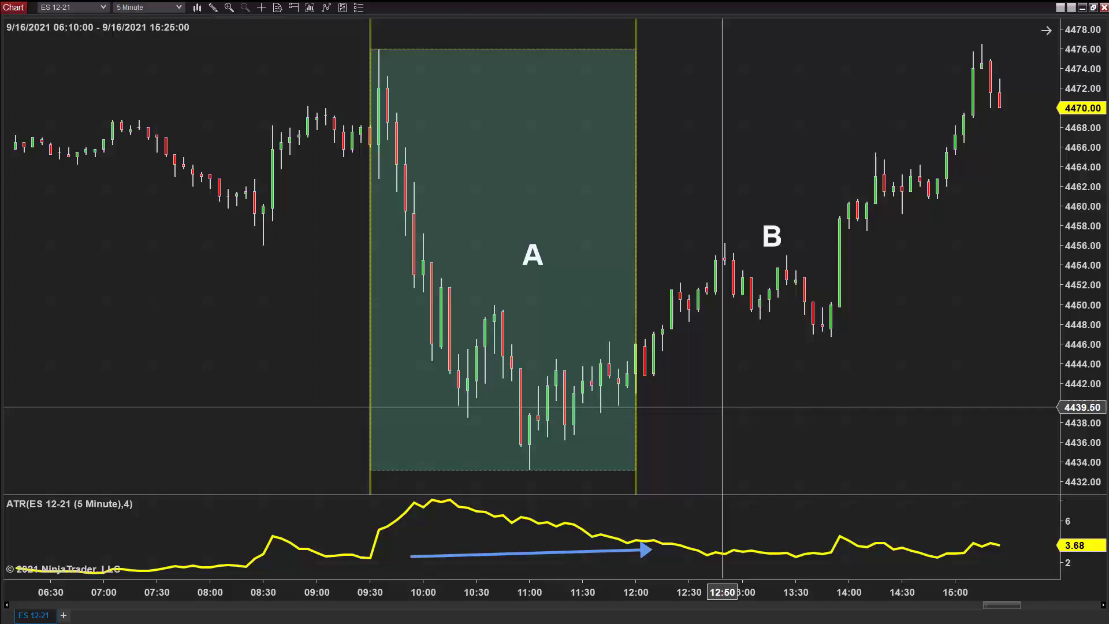
{"action": "key", "text": "ctrl+F2"}
{"action": "left_click", "coordinate": [751, 392]}
{"action": "left_click", "coordinate": [624, 475]}
{"action": "left_click_drag", "start_coordinate": [759, 88], "coordinate": [645, 46]}
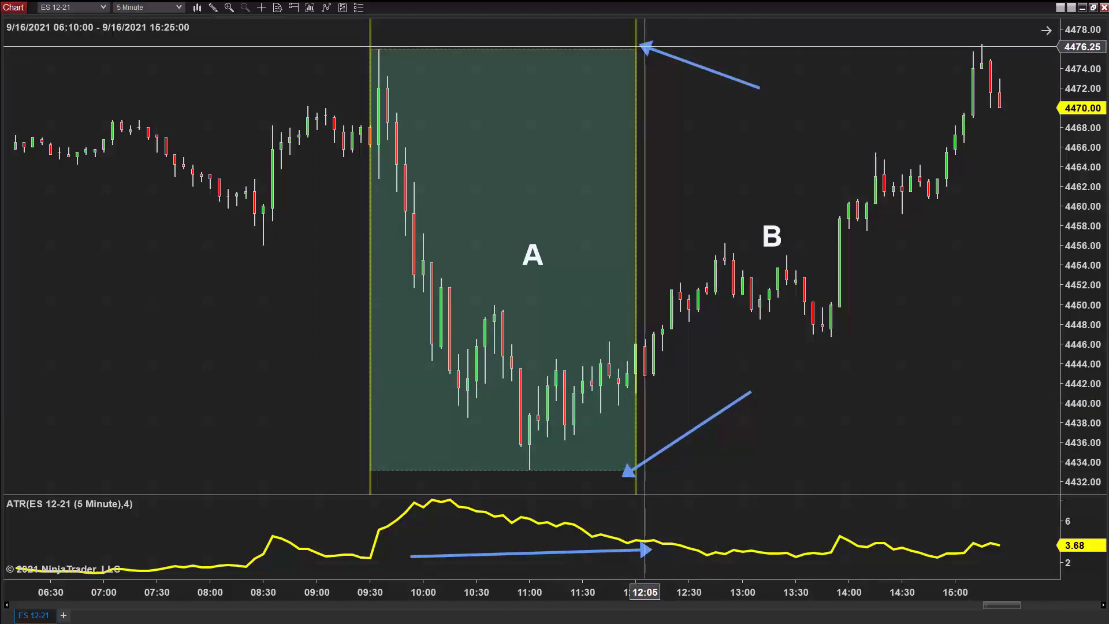
Extend period A's high at about 4476 and low at about 4433 with lines from 09:30 past 14:30, adjusting the lower line's end.
{"action": "left_click_drag", "start_coordinate": [370, 47], "coordinate": [922, 47]}
{"action": "mouse_move", "coordinate": [370, 468]}
{"action": "left_mouse_down"}
{"action": "mouse_move", "coordinate": [936, 455]}
{"action": "mouse_move", "coordinate": [936, 472]}
{"action": "left_mouse_up"}
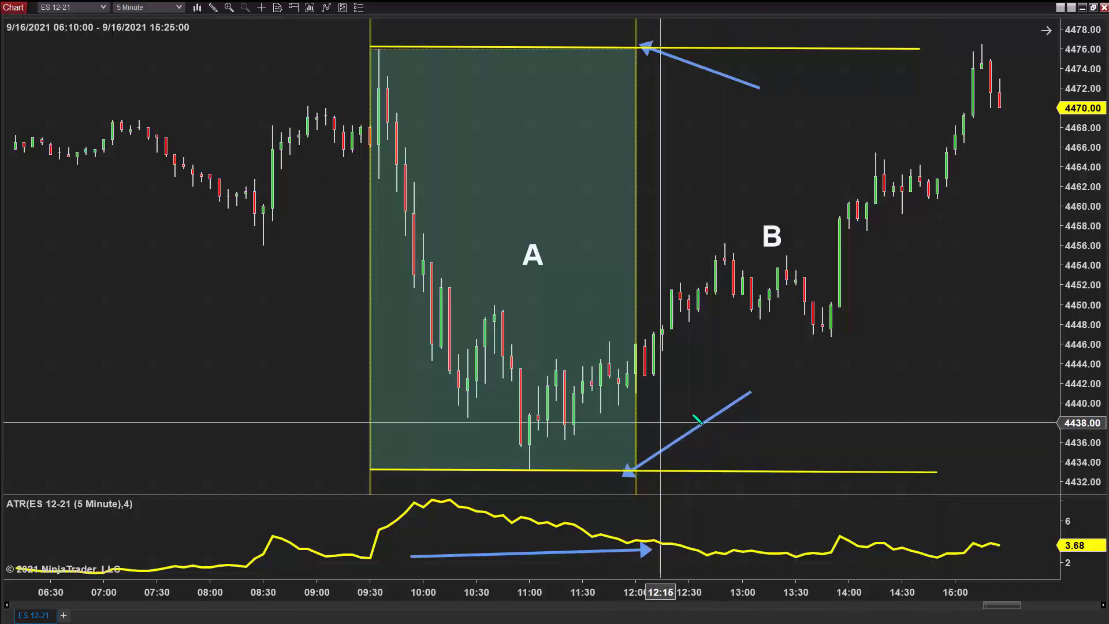
{"action": "left_click", "coordinate": [934, 473]}
{"action": "left_click_drag", "start_coordinate": [936, 473], "coordinate": [936, 466]}
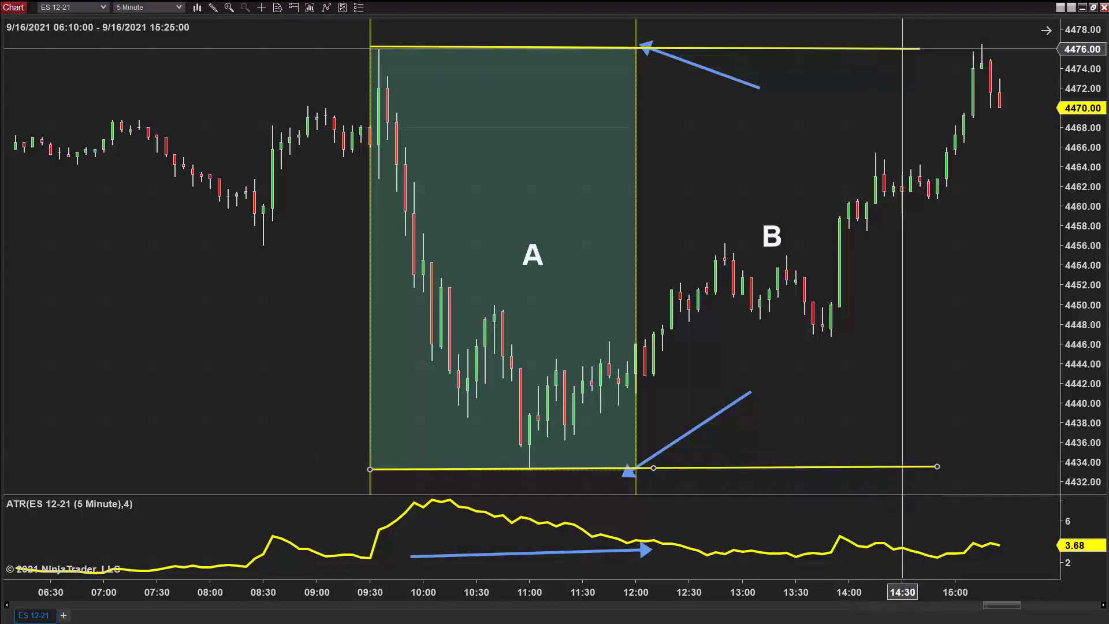
Mark 14:30 with a vertical line and add a "2.5 hours" label to both period B and period A.
{"action": "left_click", "coordinate": [696, 128]}
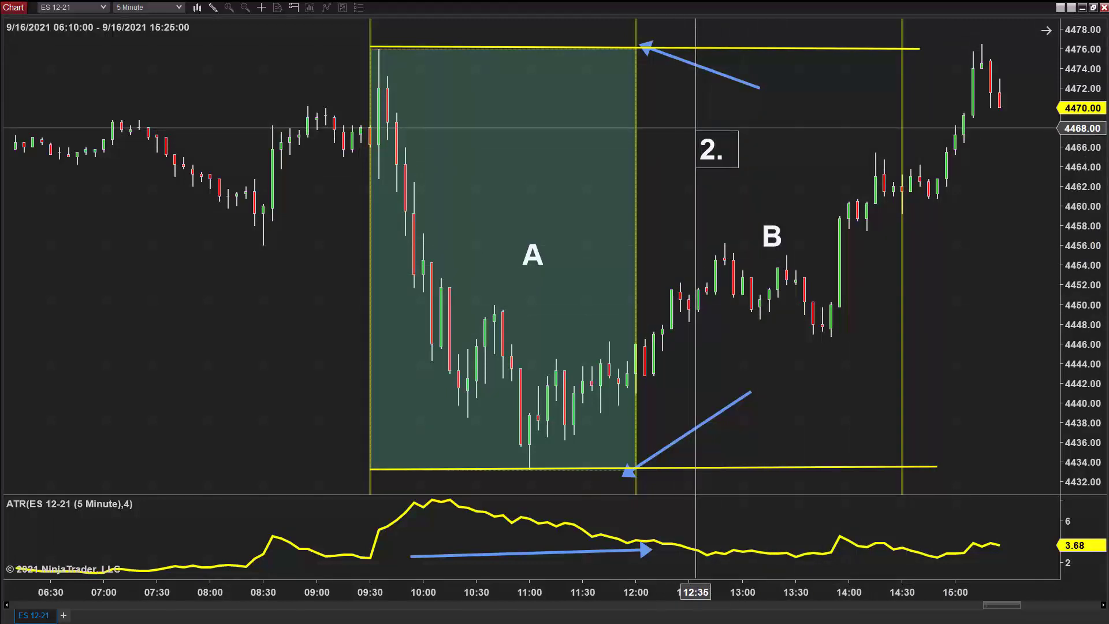
{"action": "left_click", "coordinate": [530, 174]}
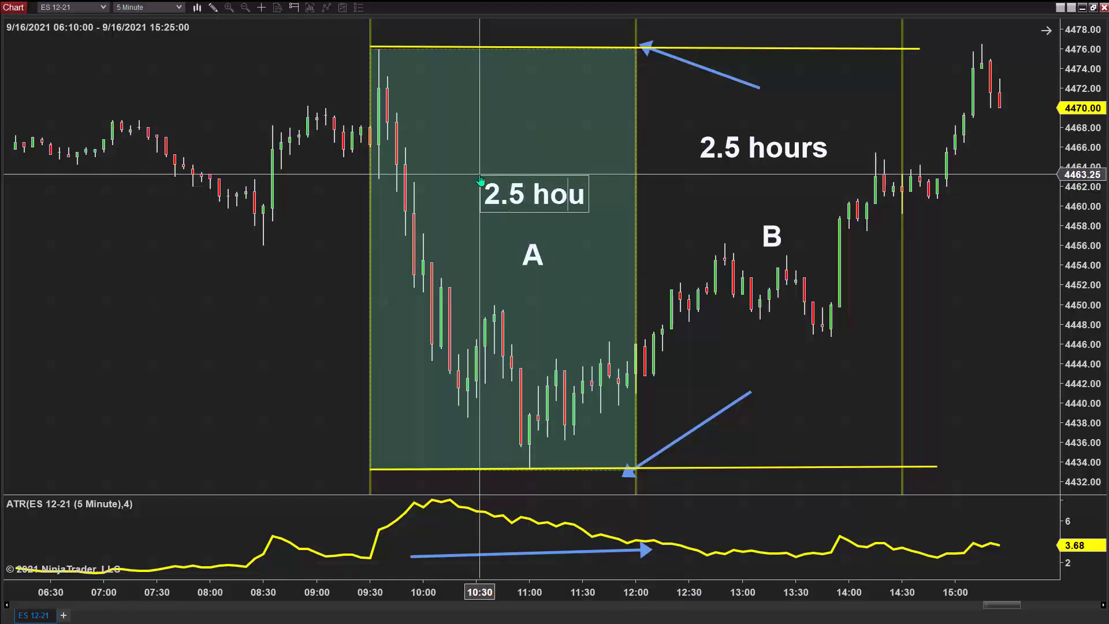
{"action": "left_click", "coordinate": [937, 267]}
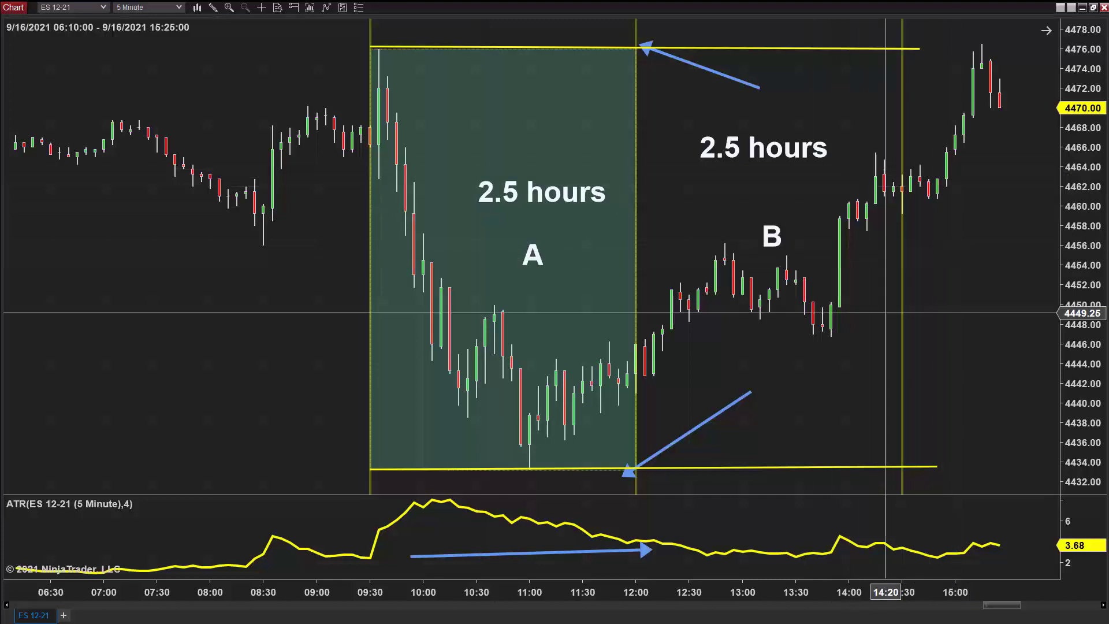
Shade period B from 12:00 to 14:30 with a rectangle between about 4466 and 4441.5, and move its "2.5 hours" label inside.
{"action": "left_click", "coordinate": [635, 152]}
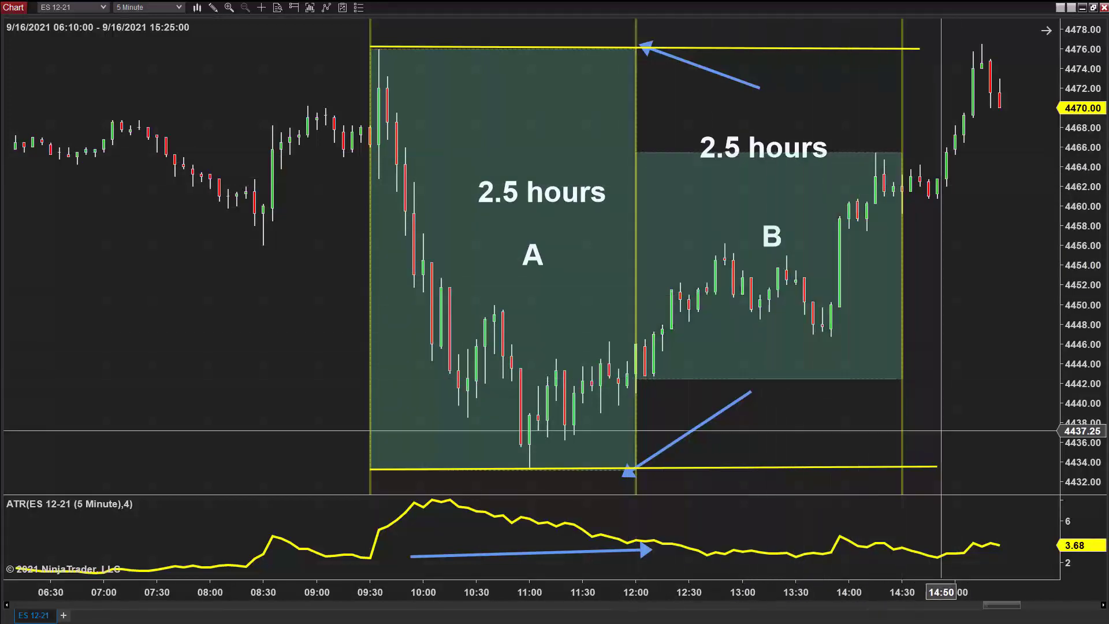
{"action": "left_click_drag", "start_coordinate": [889, 381], "coordinate": [885, 391]}
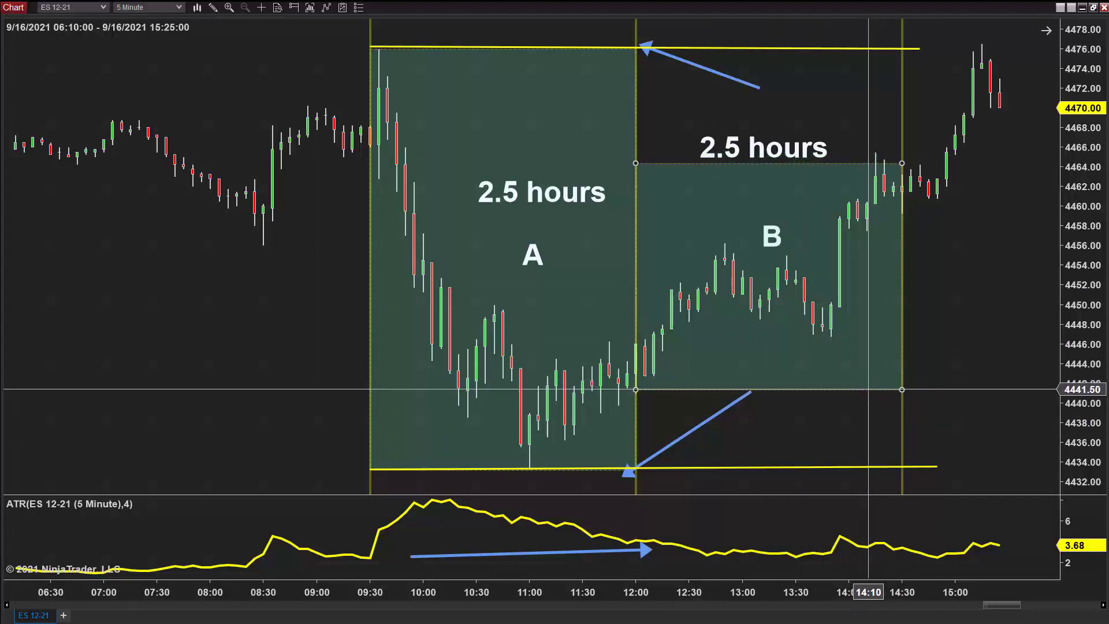
{"action": "left_click_drag", "start_coordinate": [903, 163], "coordinate": [904, 152]}
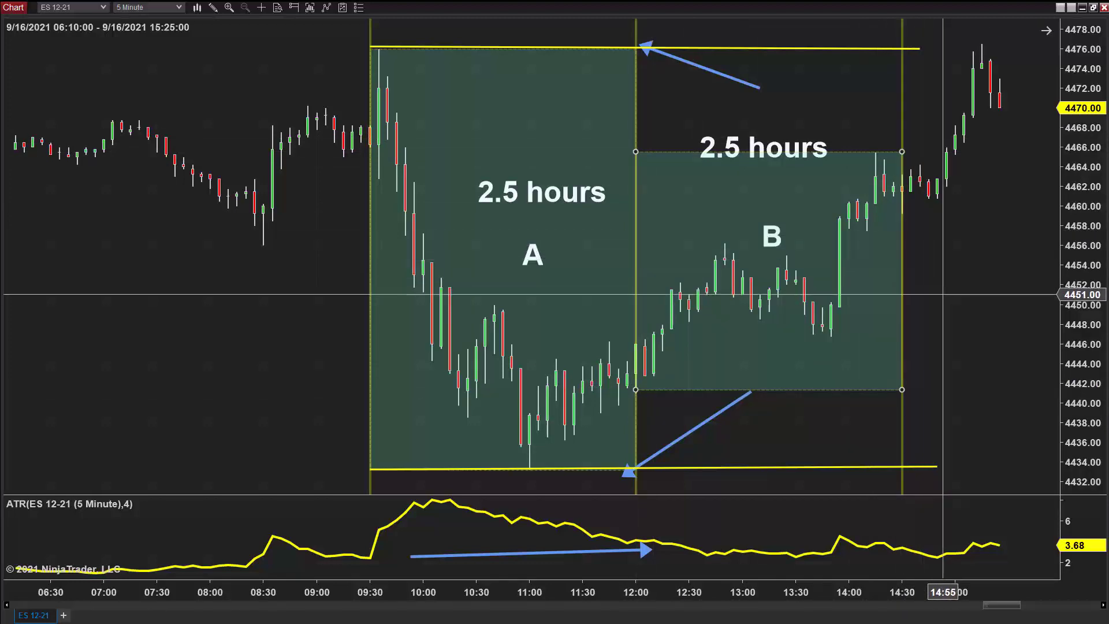
{"action": "left_click_drag", "start_coordinate": [788, 152], "coordinate": [814, 165]}
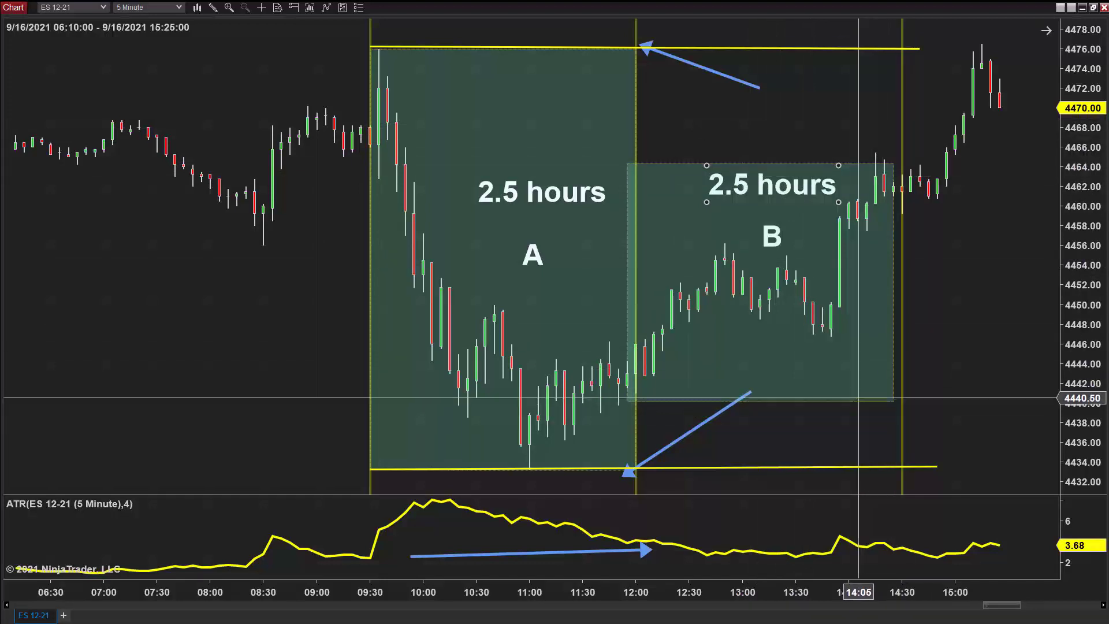
{"action": "left_click_drag", "start_coordinate": [855, 402], "coordinate": [868, 387]}
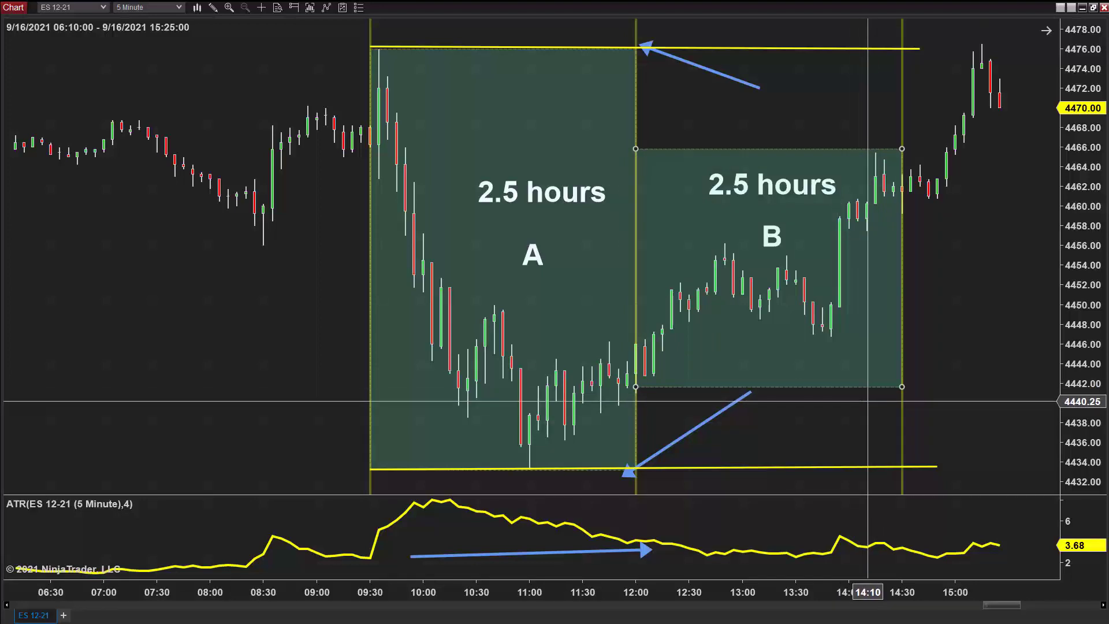
{"action": "left_click", "coordinate": [868, 400]}
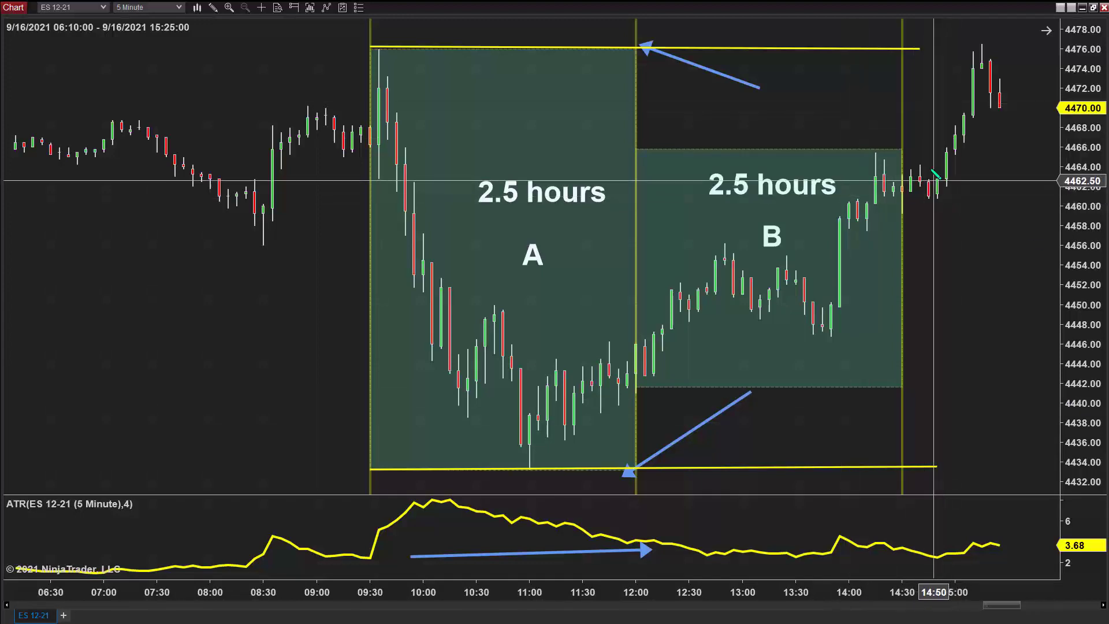
Extend period B's high at about 4466 with a line from 14:30 to 15:25 and draw an arrow upward from its start.
{"action": "left_click", "coordinate": [902, 150]}
{"action": "left_click", "coordinate": [999, 150]}
{"action": "left_click", "coordinate": [893, 150]}
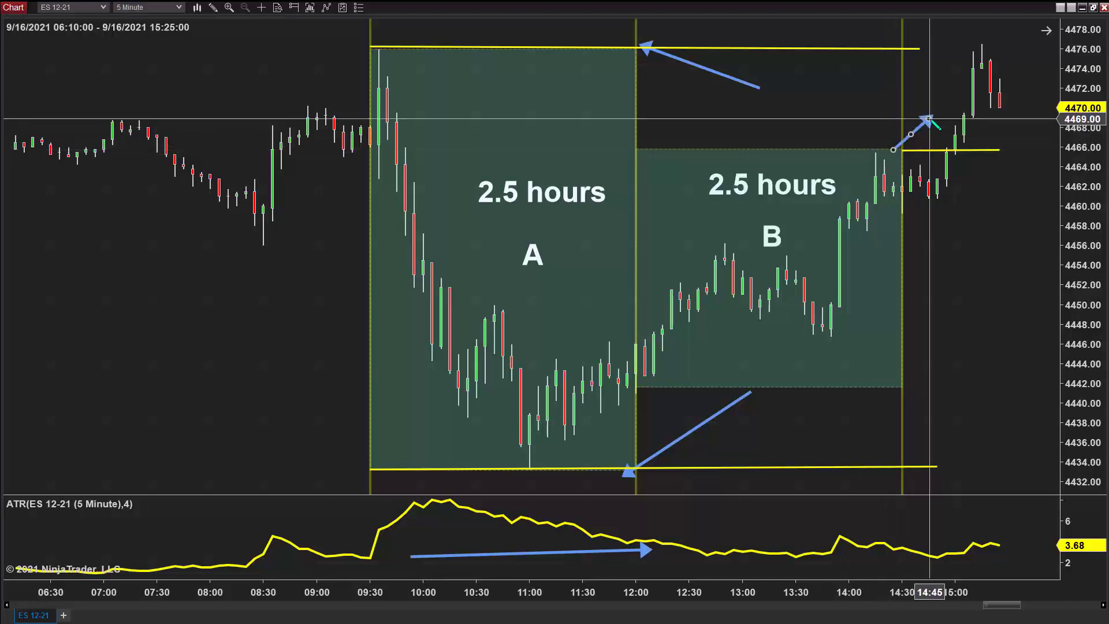
{"action": "left_click", "coordinate": [929, 127]}
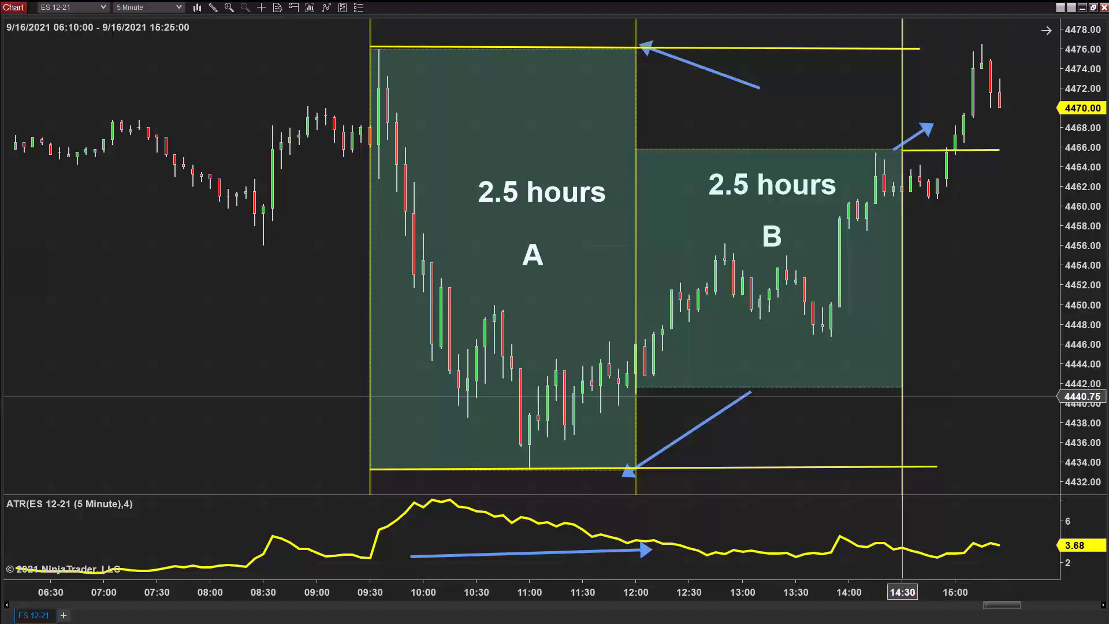
Delete the two yellow lines that extend period A's low and high.
{"action": "left_click", "coordinate": [830, 466]}
{"action": "key", "text": "Delete"}
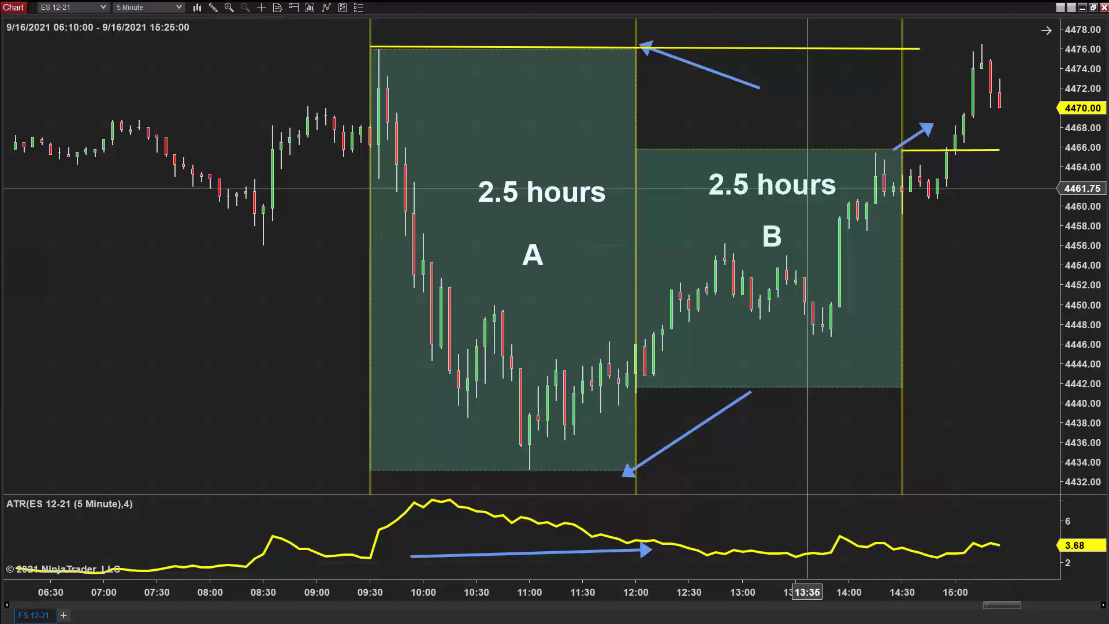
{"action": "left_click", "coordinate": [802, 48]}
{"action": "key", "text": "Delete"}
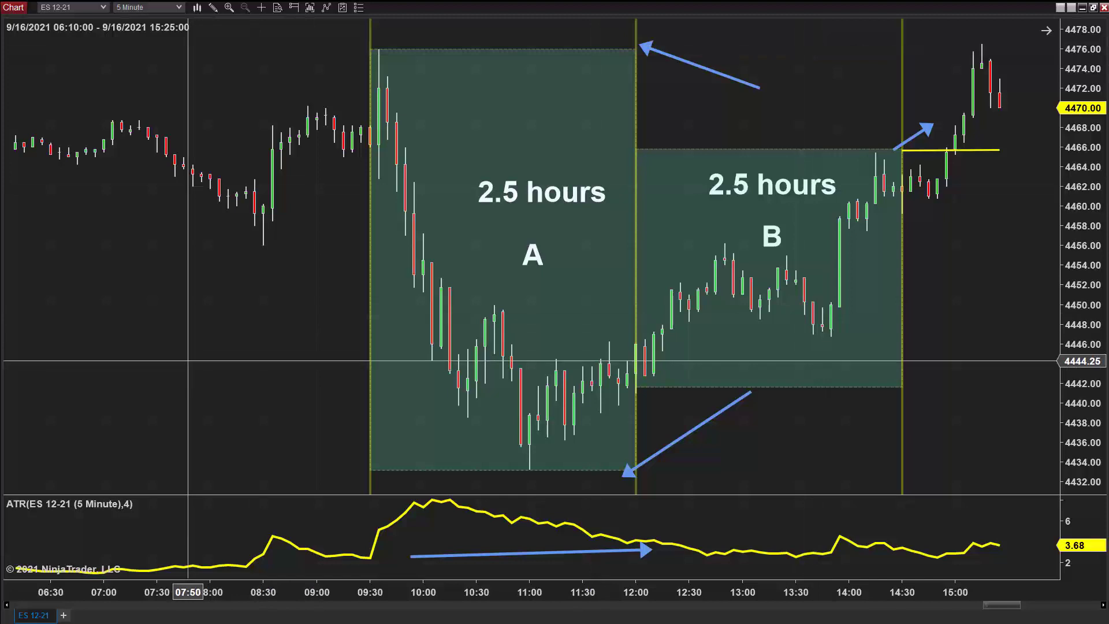
Go back to the September 15 session and mark 09:30 and 12:30 with vertical lines.
{"action": "mouse_move", "coordinate": [188, 360]}
{"action": "left_mouse_down"}
{"action": "mouse_move", "coordinate": [295, 341]}
{"action": "mouse_move", "coordinate": [708, 312]}
{"action": "mouse_move", "coordinate": [1098, 323]}
{"action": "left_mouse_up"}
{"action": "scroll", "coordinate": [586, 350], "scroll_direction": "up", "scroll_amount": 20}
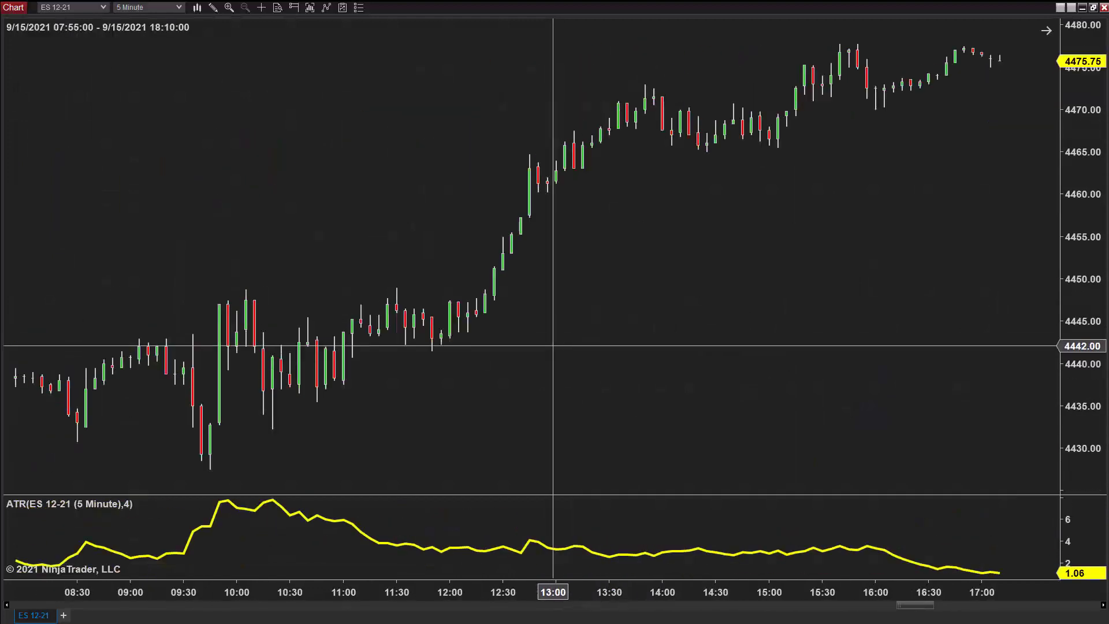
{"action": "scroll", "coordinate": [553, 345], "scroll_direction": "up", "scroll_amount": 10}
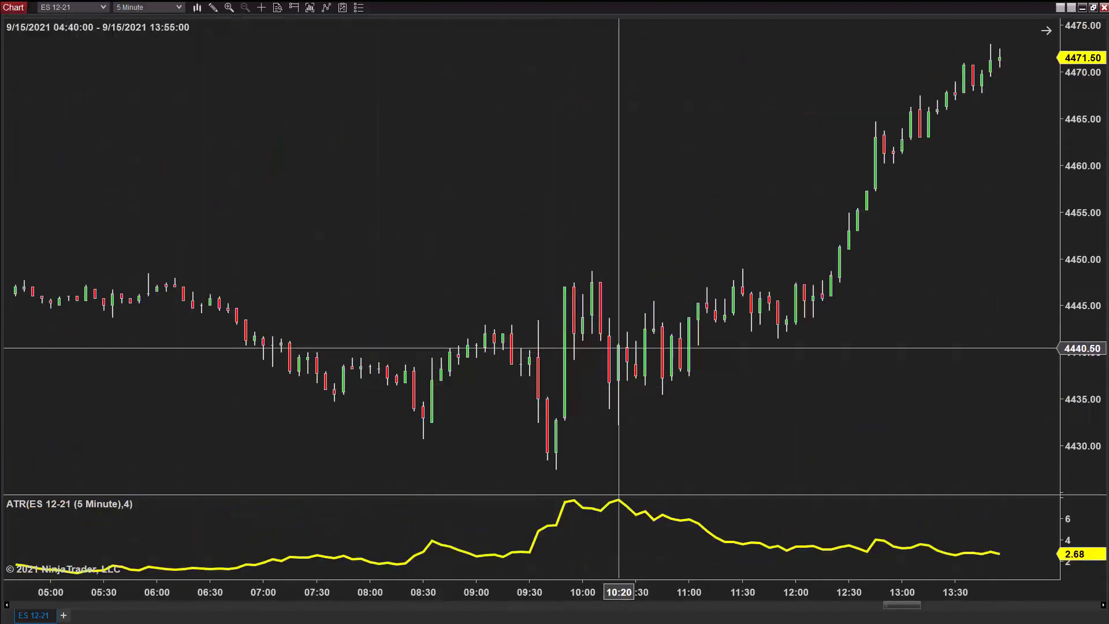
{"action": "left_click", "coordinate": [529, 330]}
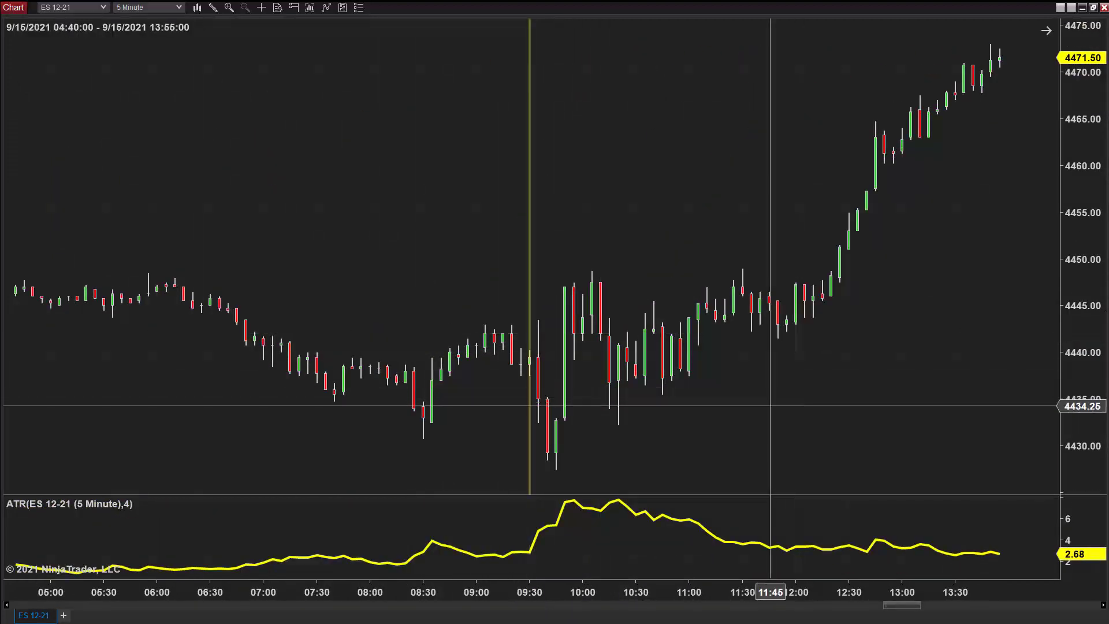
{"action": "key", "text": "F7"}
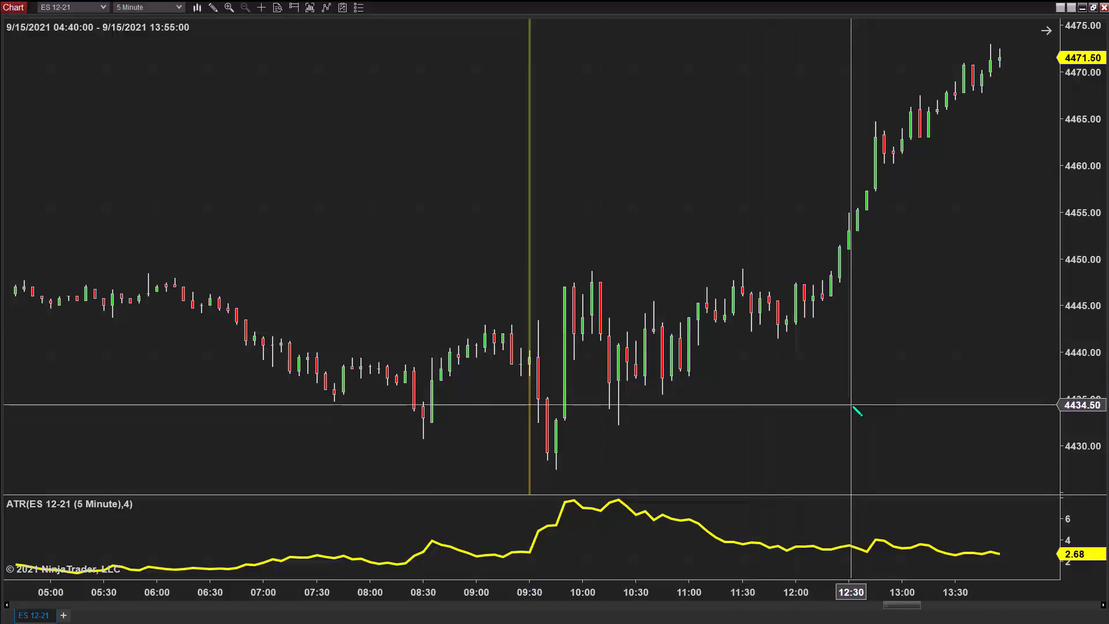
{"action": "left_click", "coordinate": [850, 405]}
Shade 09:30 to 12:30 with a rectangle between about 4455 and 4427.5 and add labels "A" inside and "B" after it.
{"action": "key", "text": "alt+l"}
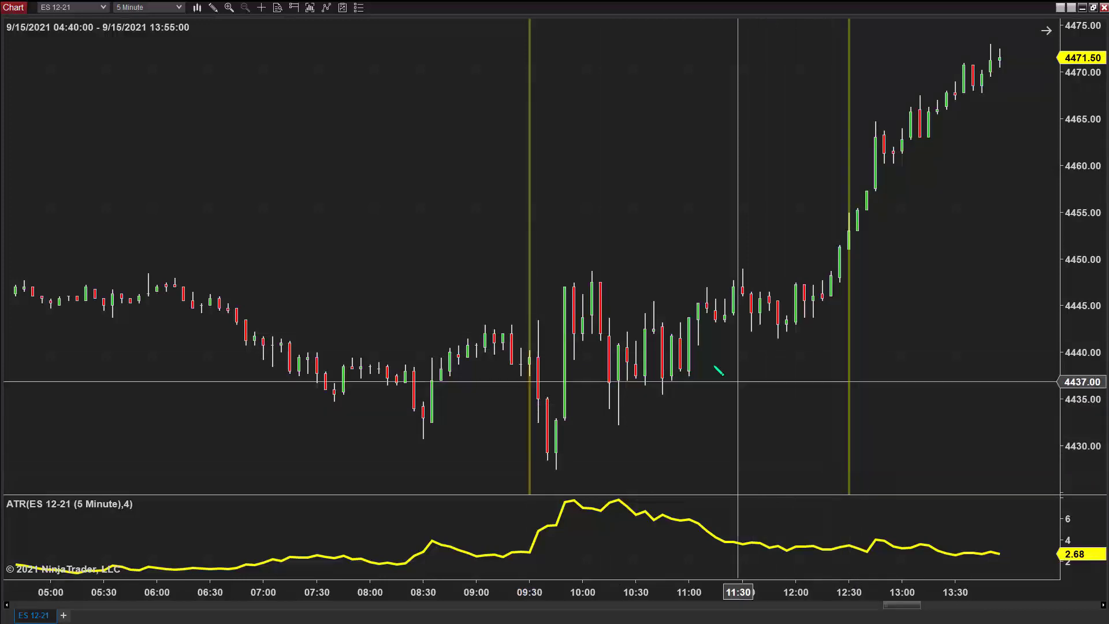
{"action": "mouse_move", "coordinate": [529, 213]}
{"action": "left_mouse_down"}
{"action": "mouse_move", "coordinate": [599, 322]}
{"action": "mouse_move", "coordinate": [792, 483]}
{"action": "mouse_move", "coordinate": [853, 470]}
{"action": "left_mouse_up"}
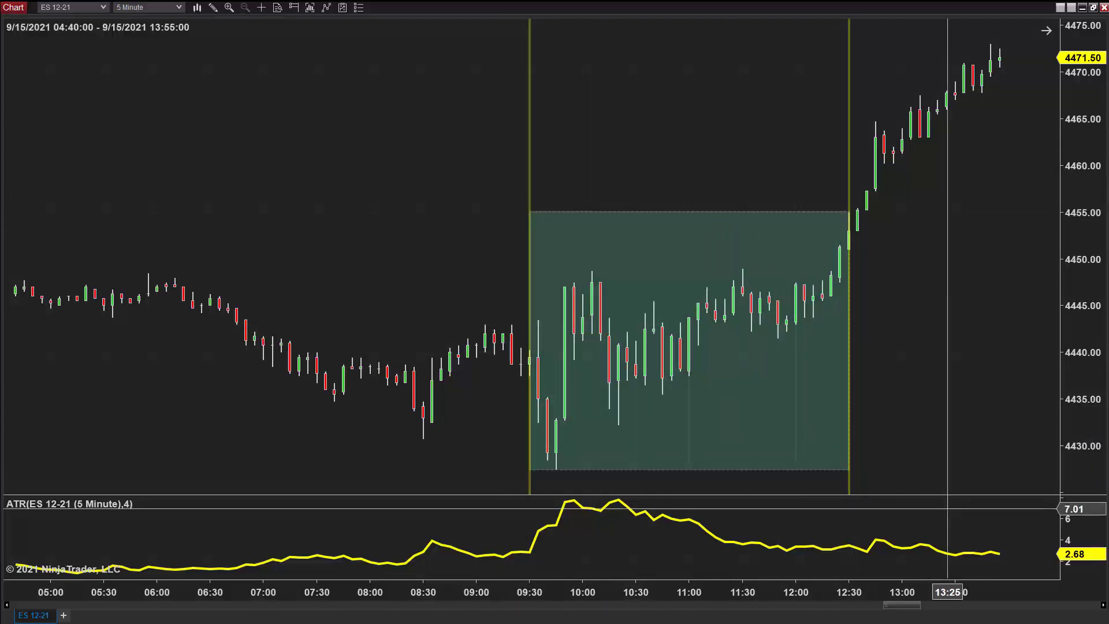
{"action": "left_click", "coordinate": [900, 305]}
{"action": "left_click", "coordinate": [901, 276]}
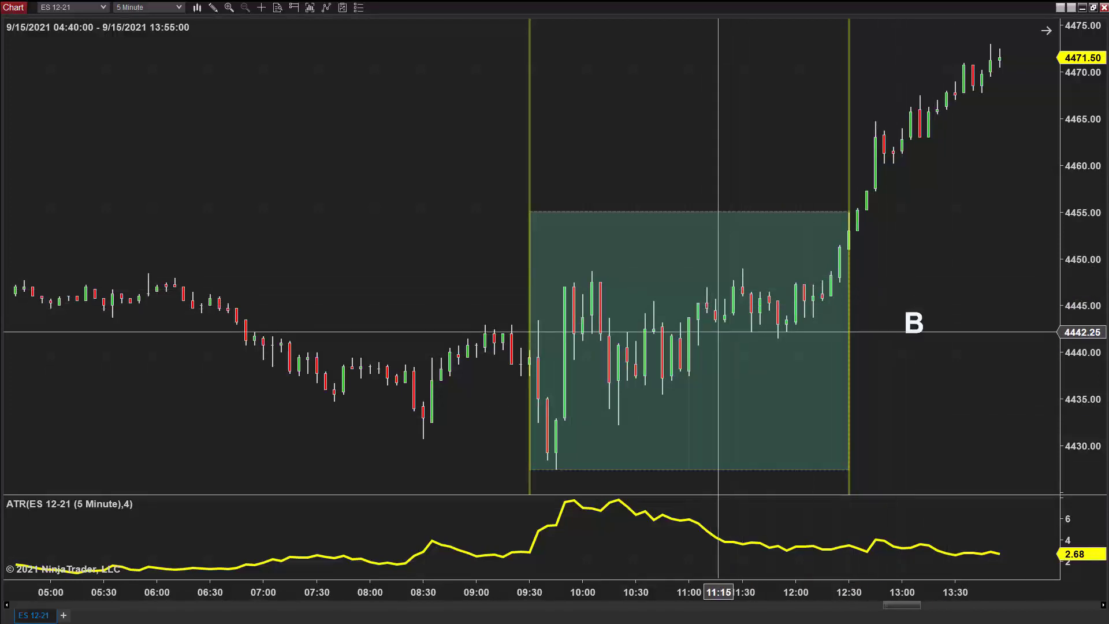
{"action": "key", "text": "ctrl+r"}
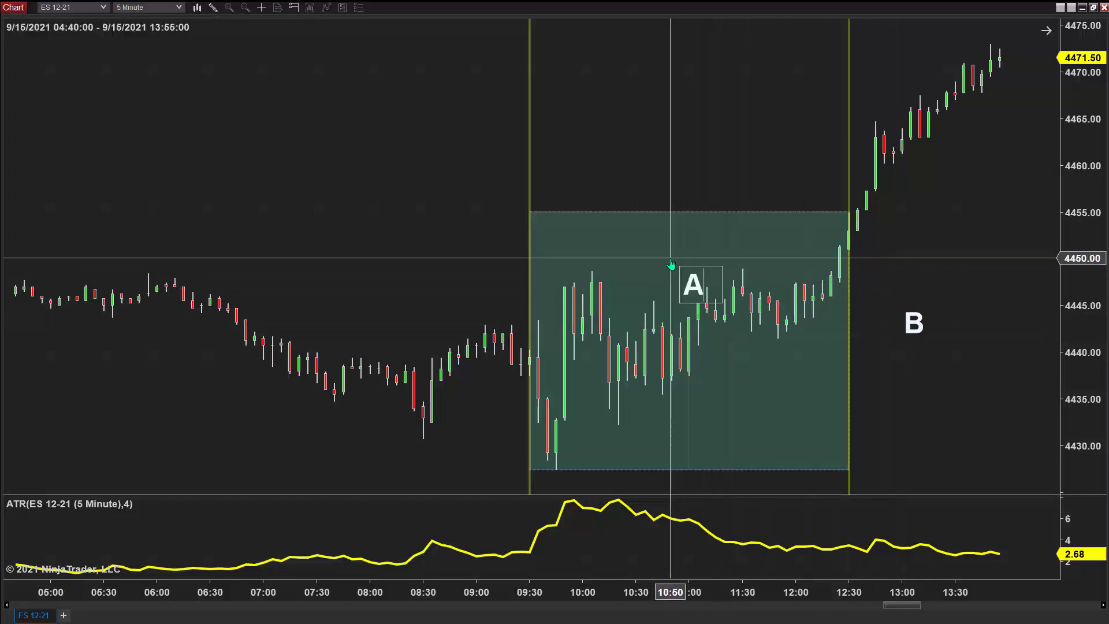
{"action": "key", "text": "Escape"}
{"action": "left_click_drag", "start_coordinate": [918, 323], "coordinate": [938, 296]}
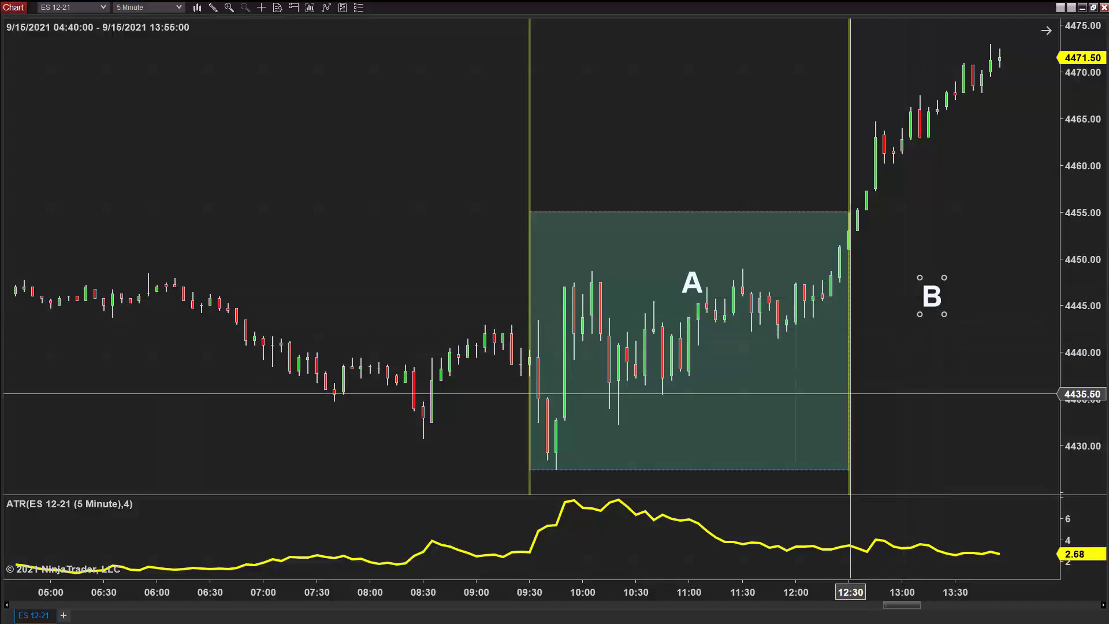
Draw an arrow along the ATR line from about 09:45 to 13:30.
{"action": "key", "text": "F2"}
{"action": "mouse_move", "coordinate": [556, 563]}
{"action": "left_mouse_down"}
{"action": "mouse_move", "coordinate": [587, 510]}
{"action": "mouse_move", "coordinate": [560, 537]}
{"action": "mouse_move", "coordinate": [597, 508]}
{"action": "mouse_move", "coordinate": [797, 550]}
{"action": "mouse_move", "coordinate": [961, 547]}
{"action": "left_mouse_up"}
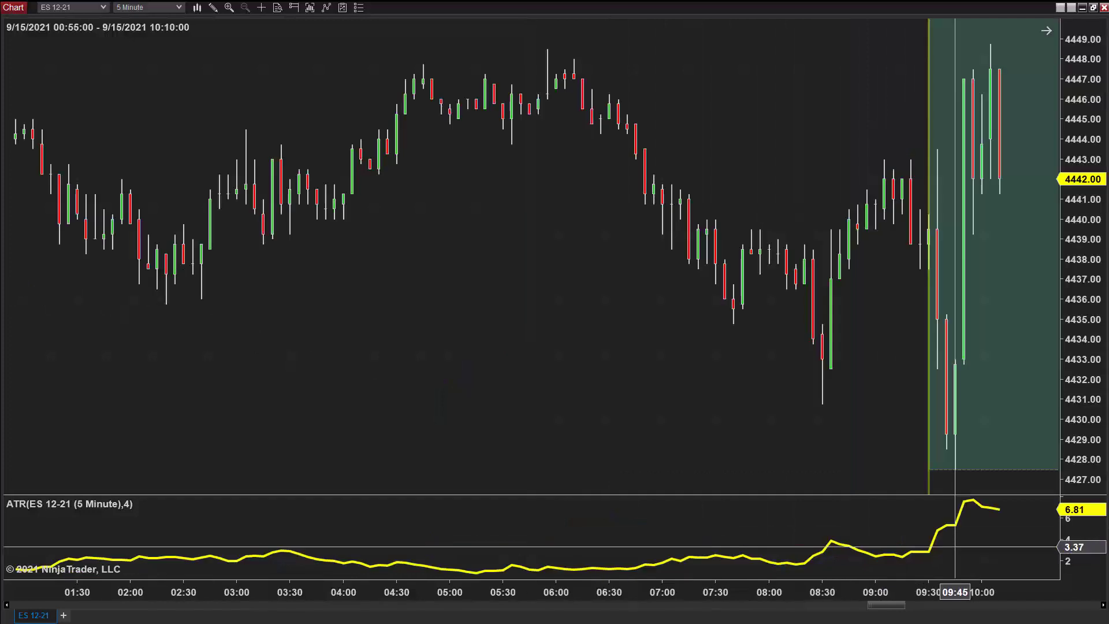
{"action": "left_click_drag", "start_coordinate": [955, 546], "coordinate": [265, 404]}
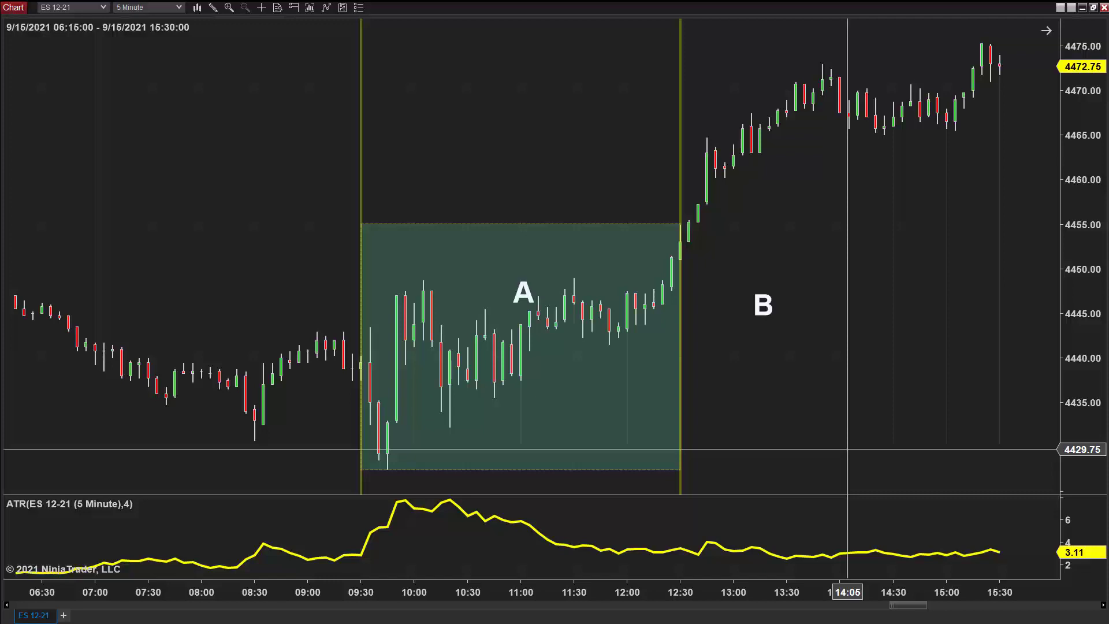
Extend the rectangle's high at about 4455 with a line from 12:30 to about 13:40 and move the "B" label slightly up.
{"action": "left_click", "coordinate": [674, 223]}
{"action": "left_click", "coordinate": [804, 222]}
{"action": "left_click", "coordinate": [766, 297]}
{"action": "left_click_drag", "start_coordinate": [765, 296], "coordinate": [756, 284]}
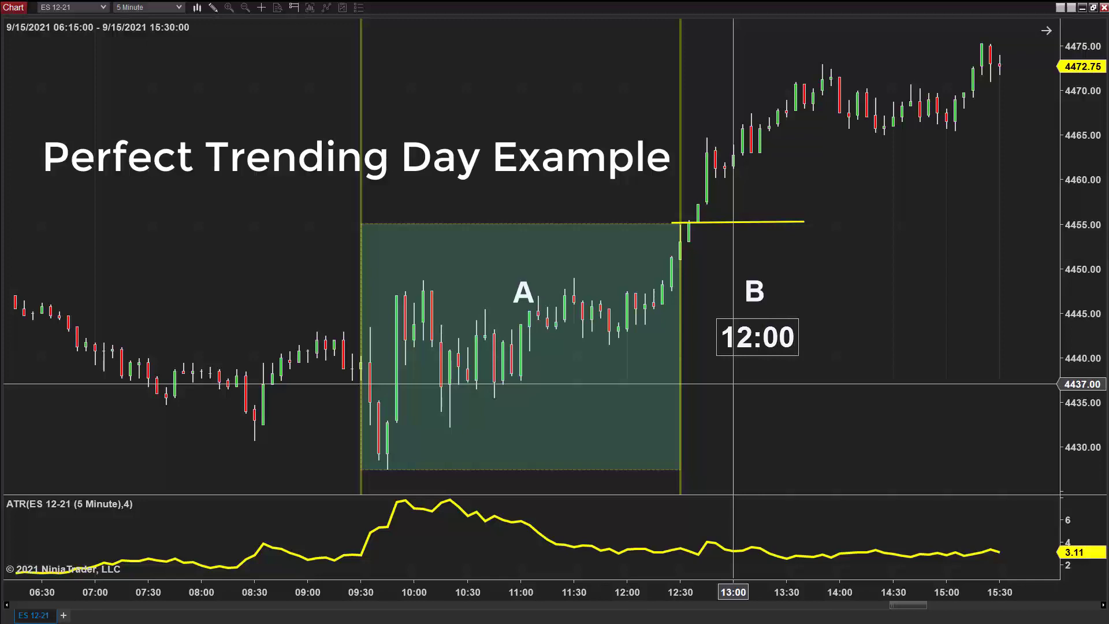
Place the time label "12:00" near the rectangle's end line and "9:30" on its start line.
{"action": "left_click_drag", "start_coordinate": [774, 345], "coordinate": [697, 351]}
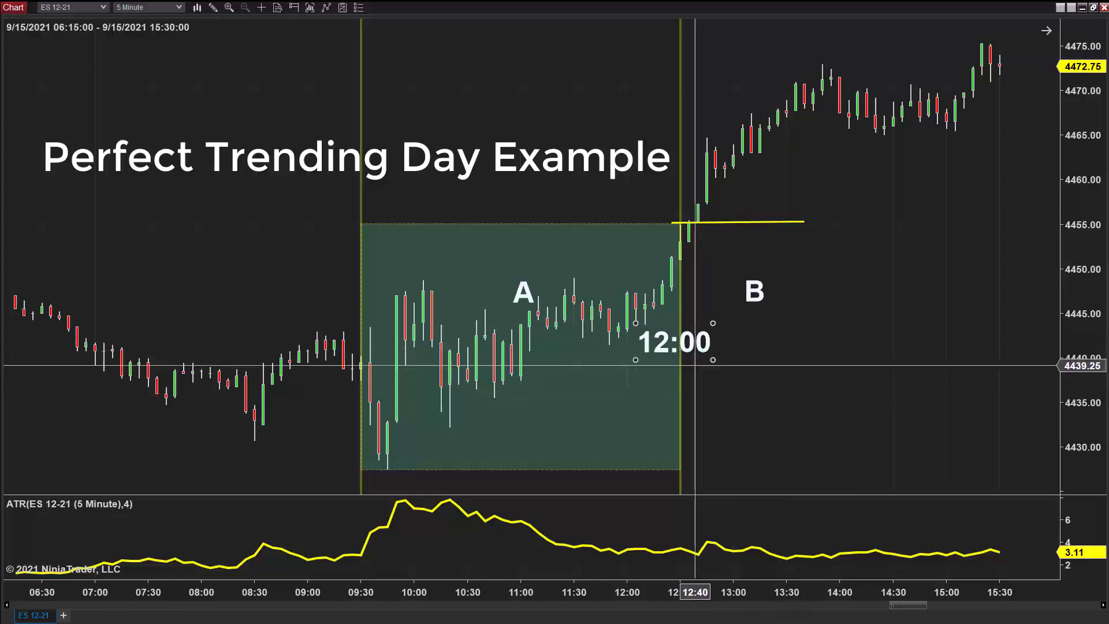
{"action": "left_click", "coordinate": [739, 484]}
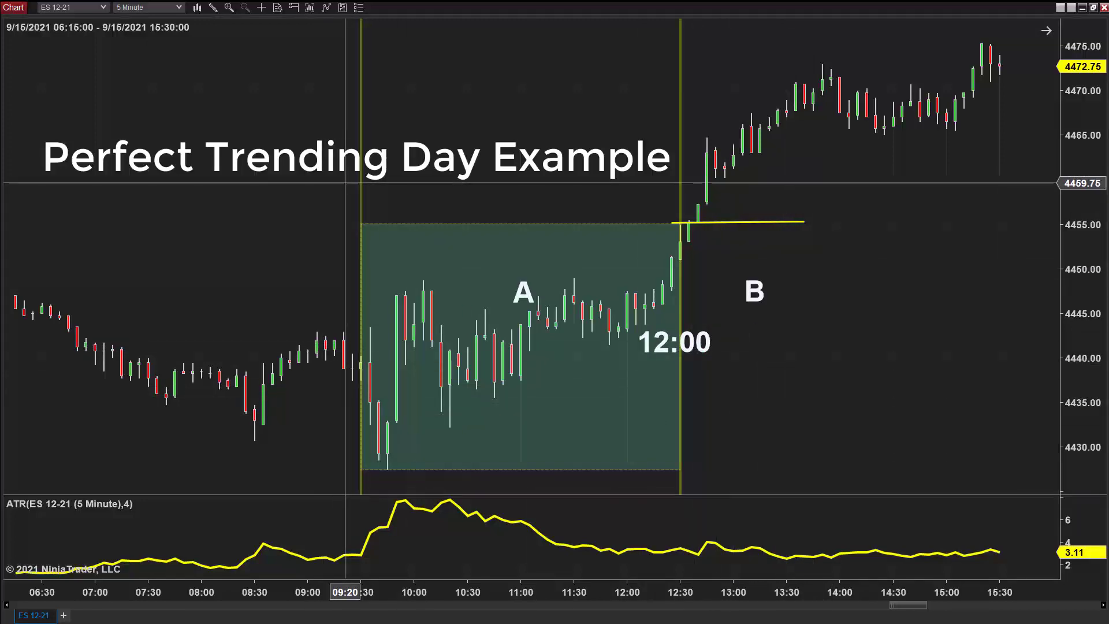
{"action": "type", "text": "9:30"}
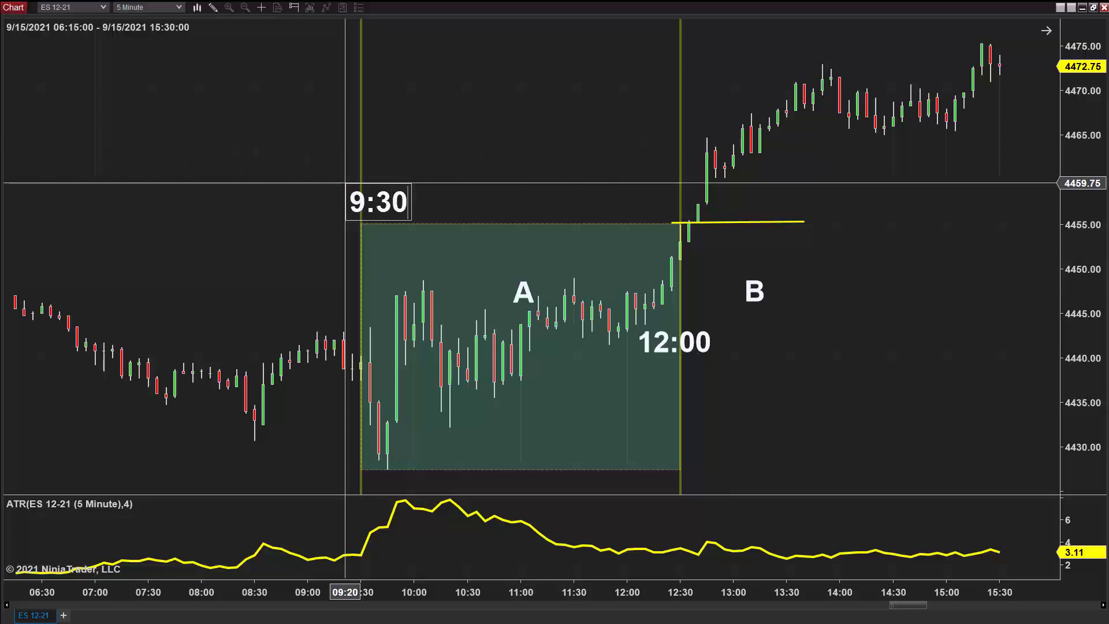
{"action": "key", "text": "Return"}
{"action": "left_click_drag", "start_coordinate": [377, 196], "coordinate": [365, 267]}
{"action": "left_click", "coordinate": [801, 336]}
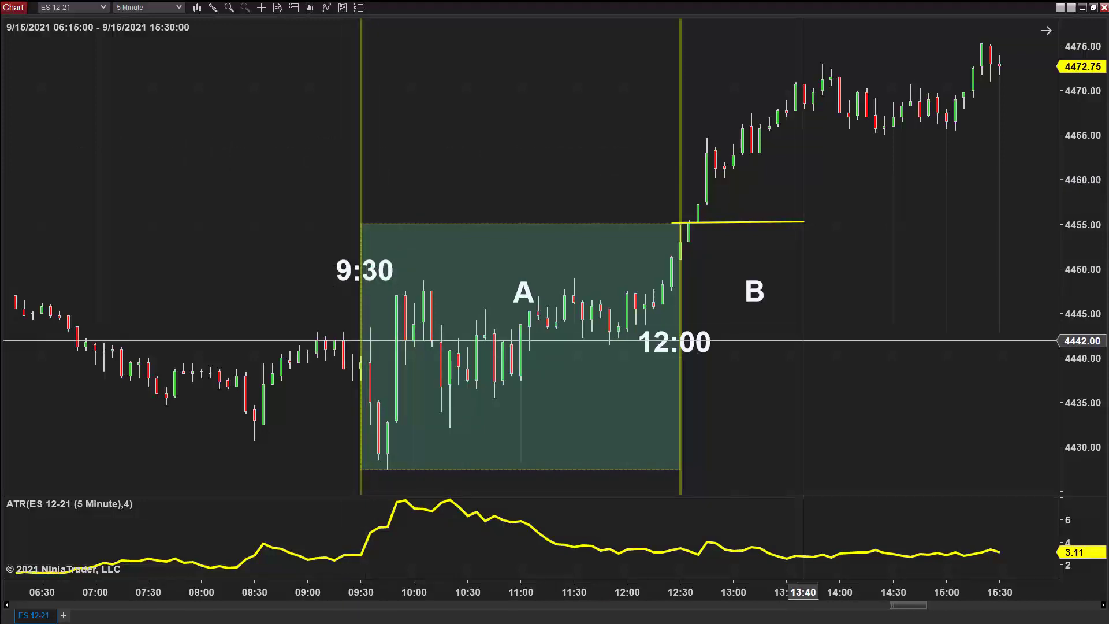
Center the "12:00" label on the rectangle's end line and lower the "9:30" label slightly.
{"action": "left_click", "coordinate": [660, 336]}
{"action": "left_click_drag", "start_coordinate": [660, 335], "coordinate": [669, 331]}
{"action": "left_click_drag", "start_coordinate": [363, 266], "coordinate": [364, 281]}
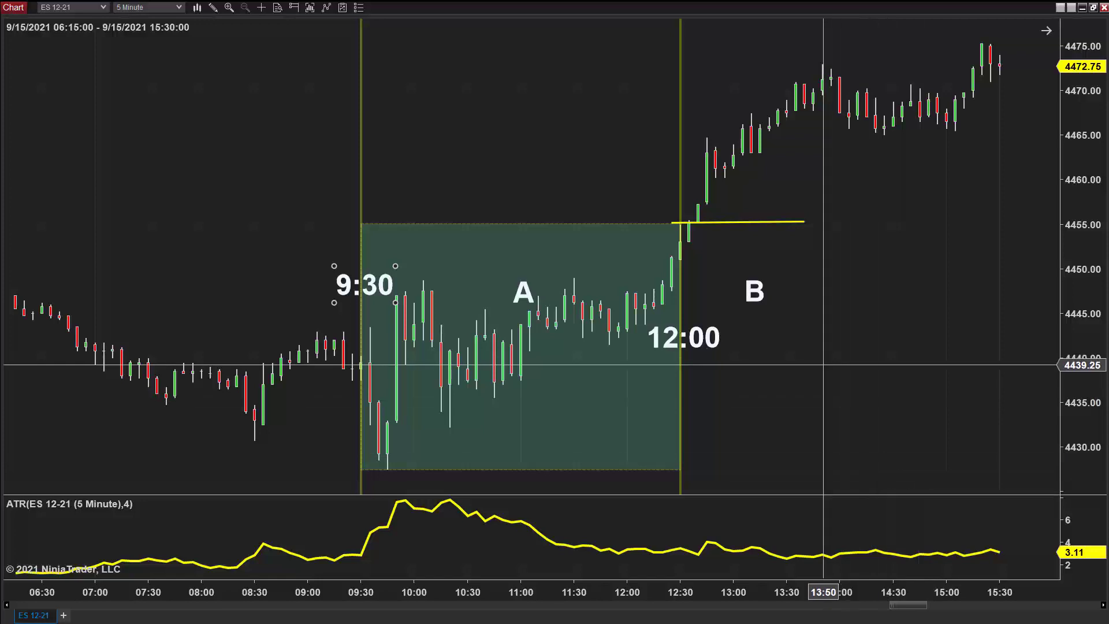
{"action": "left_click", "coordinate": [779, 363]}
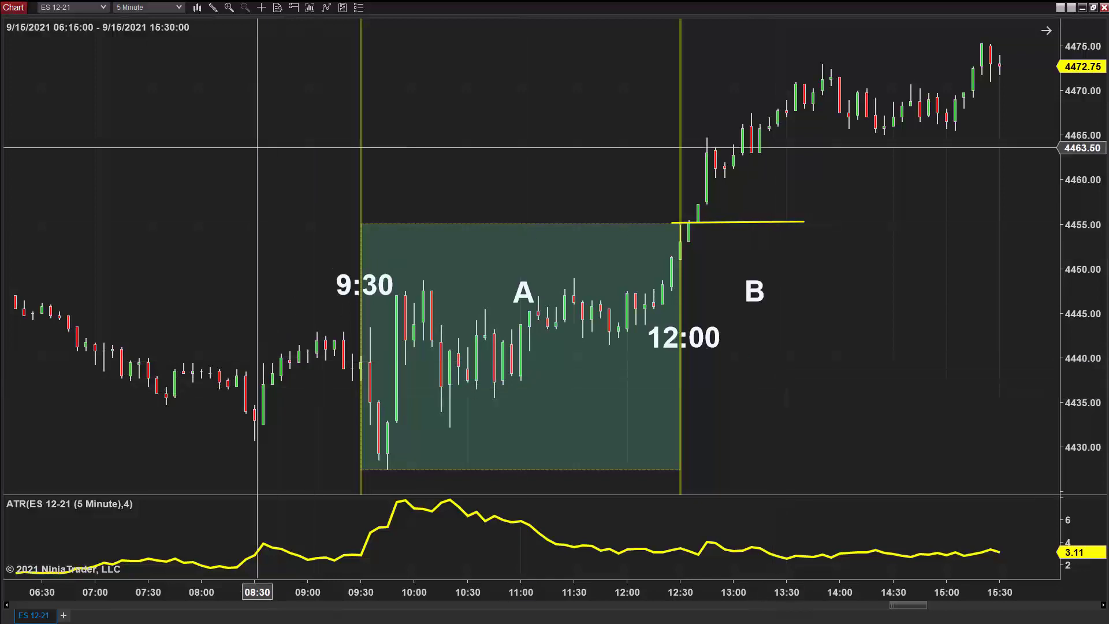
Delete the two vertical lines, the short yellow line and the rectangle, keeping the text labels.
{"action": "left_click_drag", "start_coordinate": [359, 114], "coordinate": [683, 114]}
{"action": "key", "text": "Delete"}
{"action": "left_click", "coordinate": [744, 222]}
{"action": "key", "text": "Delete"}
{"action": "left_click", "coordinate": [616, 223]}
{"action": "key", "text": "Delete"}
Add the DTTW8ABC indicator to the chart.
{"action": "right_click", "coordinate": [366, 113]}
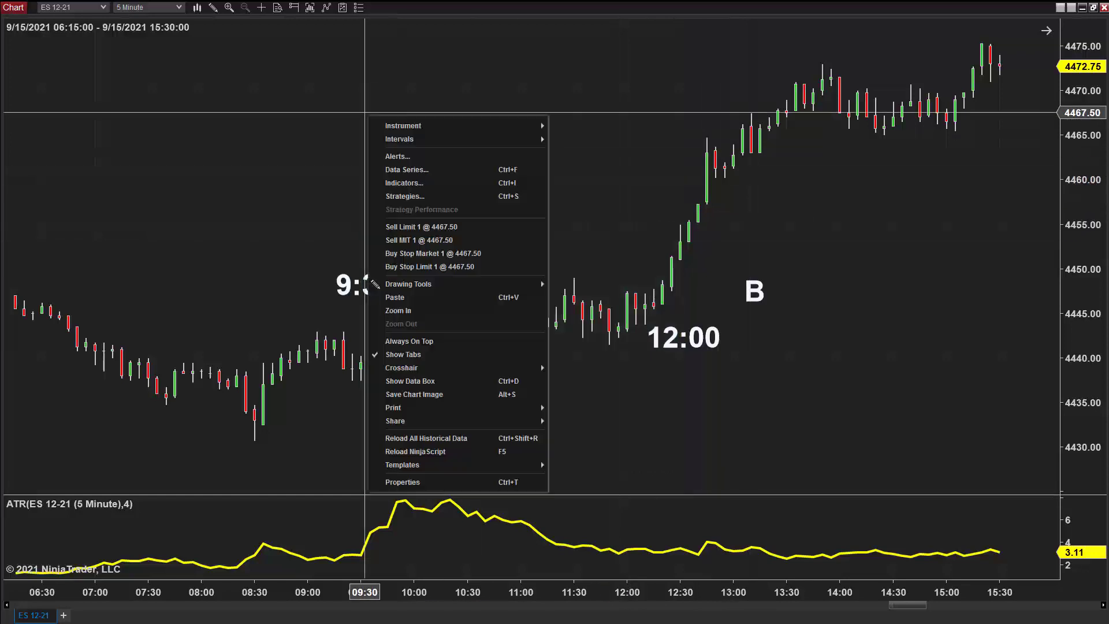
{"action": "left_click", "coordinate": [411, 184]}
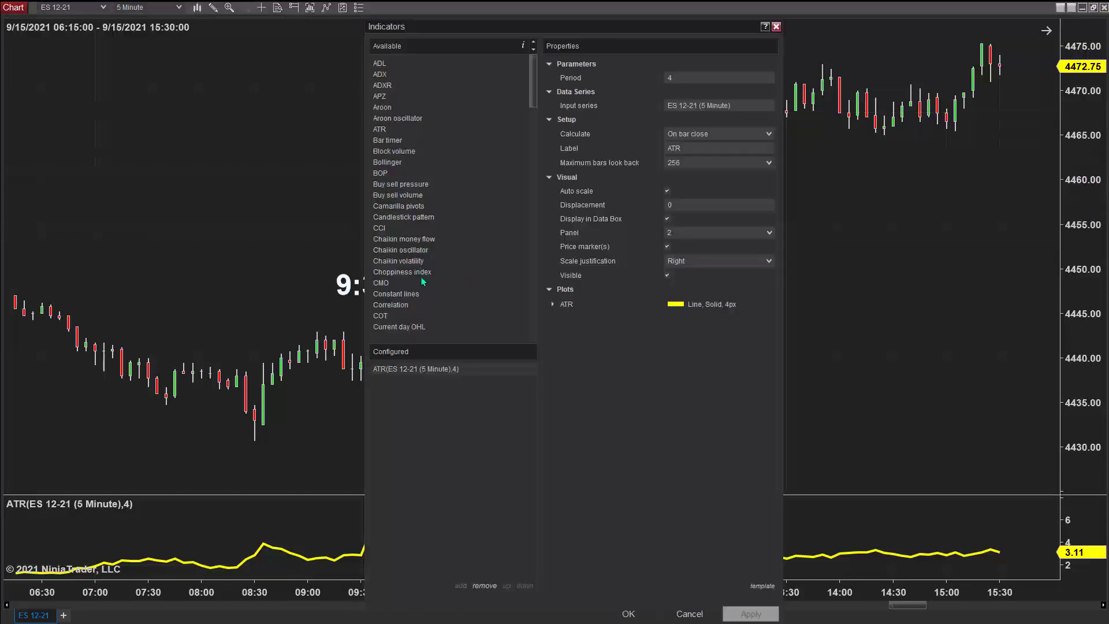
{"action": "left_click_drag", "start_coordinate": [534, 94], "coordinate": [535, 210]}
{"action": "left_click", "coordinate": [424, 194]}
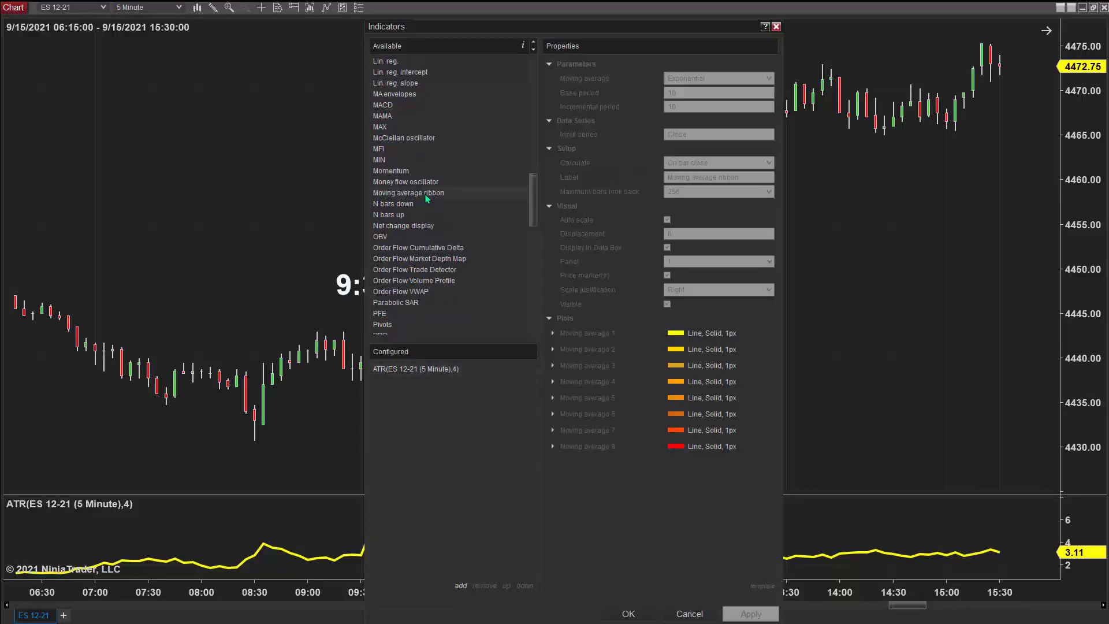
{"action": "key", "text": "d"}
{"action": "key", "text": "d"}
{"action": "key", "text": "d"}
{"action": "key", "text": "d"}
{"action": "key", "text": "d"}
{"action": "key", "text": "d"}
{"action": "key", "text": "d"}
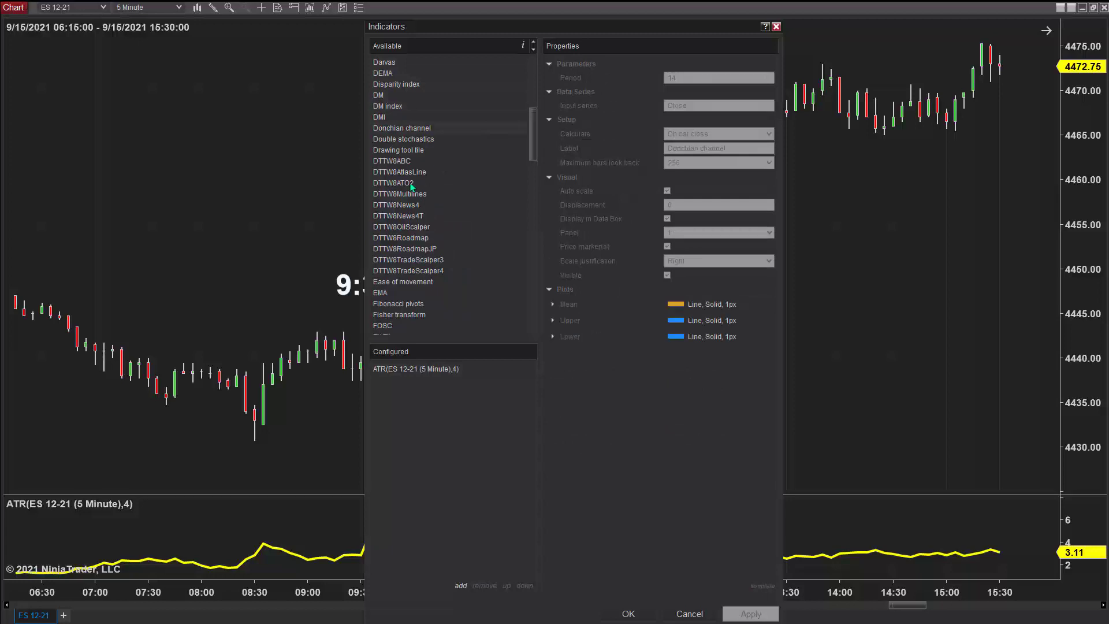
{"action": "double_click", "coordinate": [391, 163]}
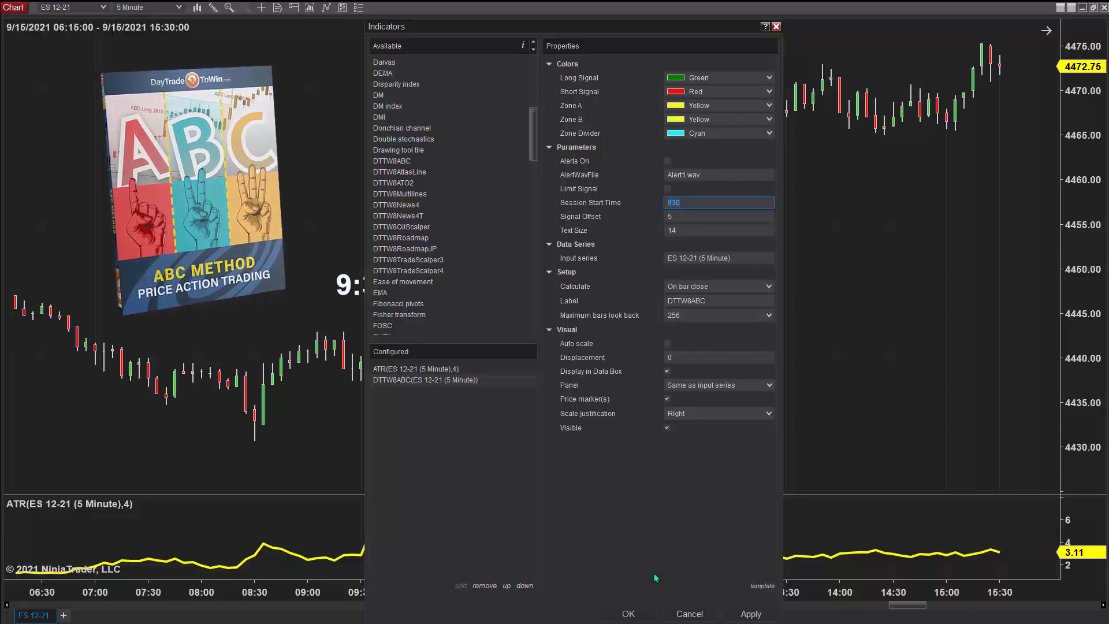
{"action": "left_click", "coordinate": [629, 613]}
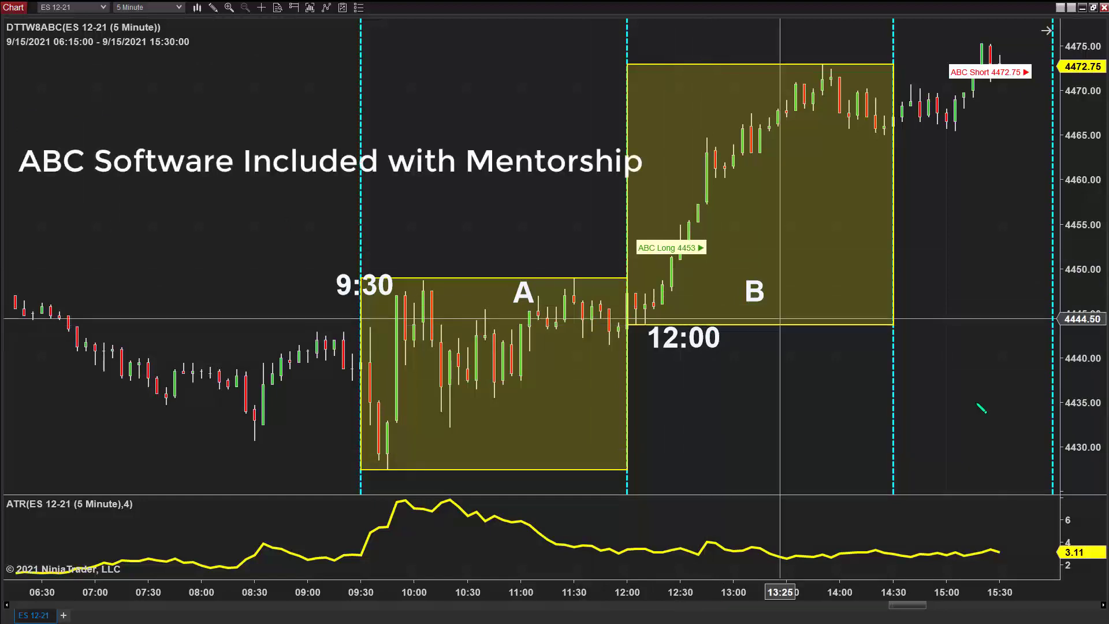
Switch to the DayTradeToWin website in the browser and open the Group & Individual Mentorship page.
{"action": "scroll", "coordinate": [708, 439], "scroll_direction": "down", "scroll_amount": 2}
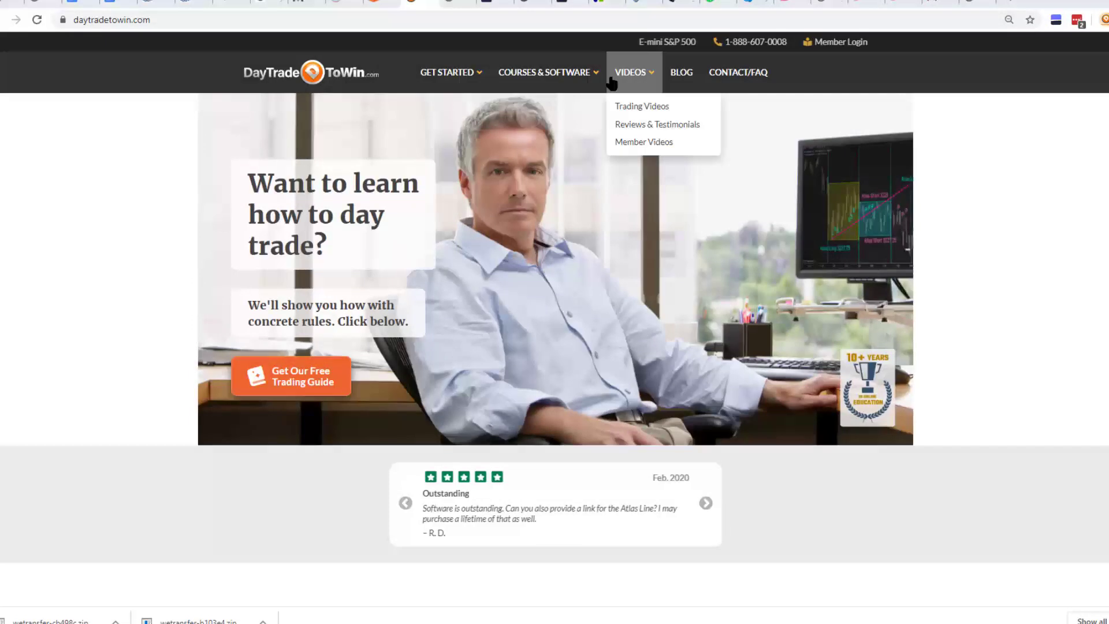
{"action": "mouse_move", "coordinate": [594, 78]}
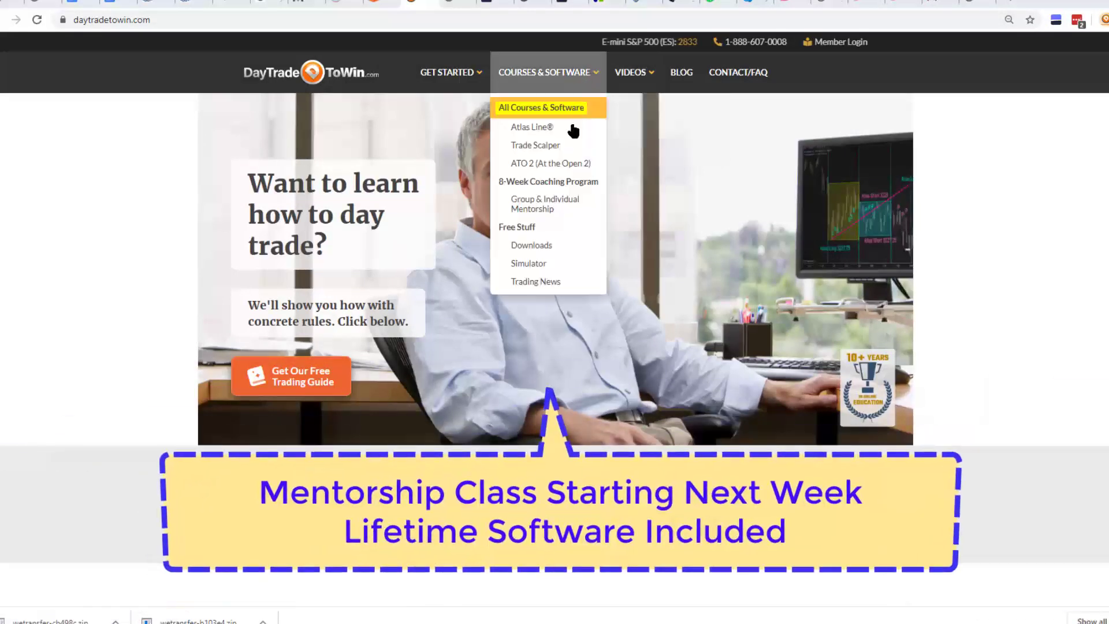
{"action": "left_click", "coordinate": [561, 202]}
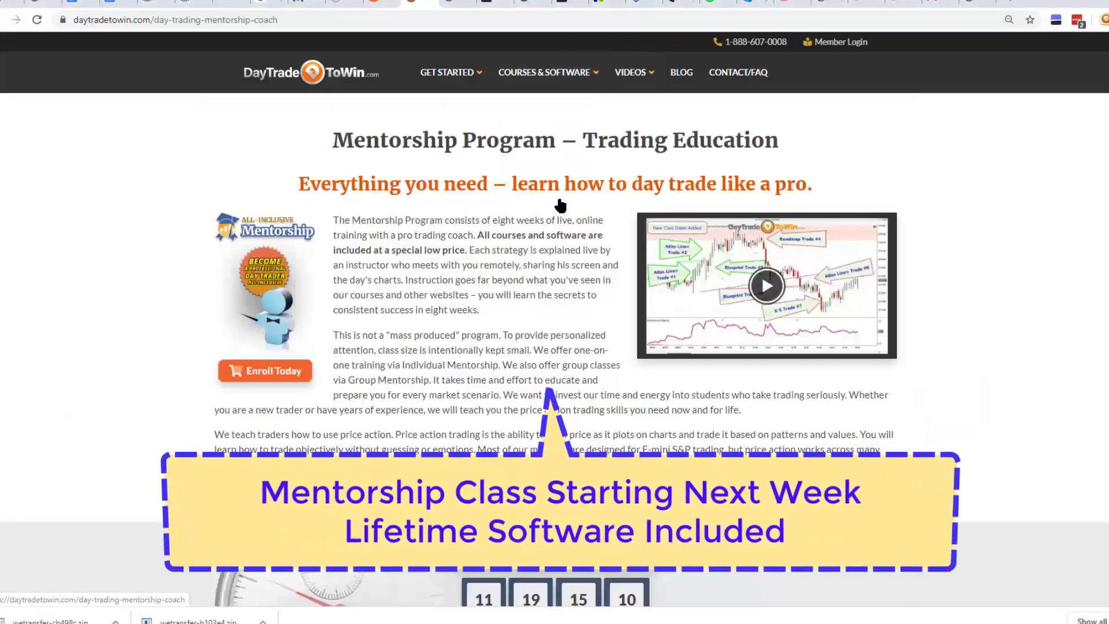
Review the Mentorship Program page, including the next class date, included courses, enrollment options and 8-week class schedule.
{"action": "scroll", "coordinate": [923, 411], "scroll_direction": "down", "scroll_amount": 2}
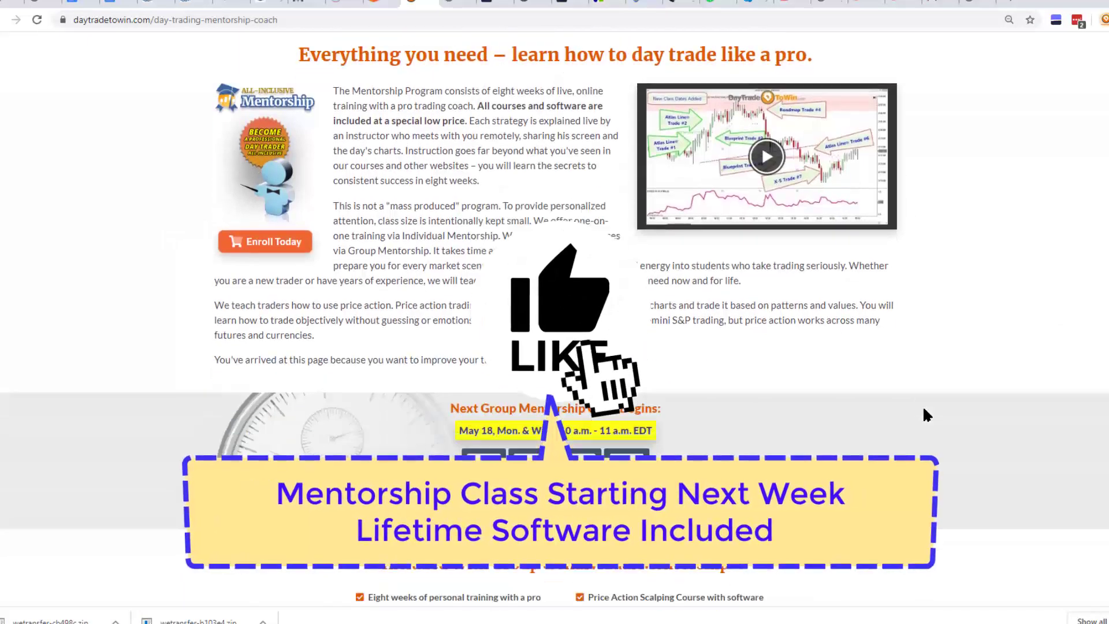
{"action": "scroll", "coordinate": [924, 411], "scroll_direction": "down", "scroll_amount": 4}
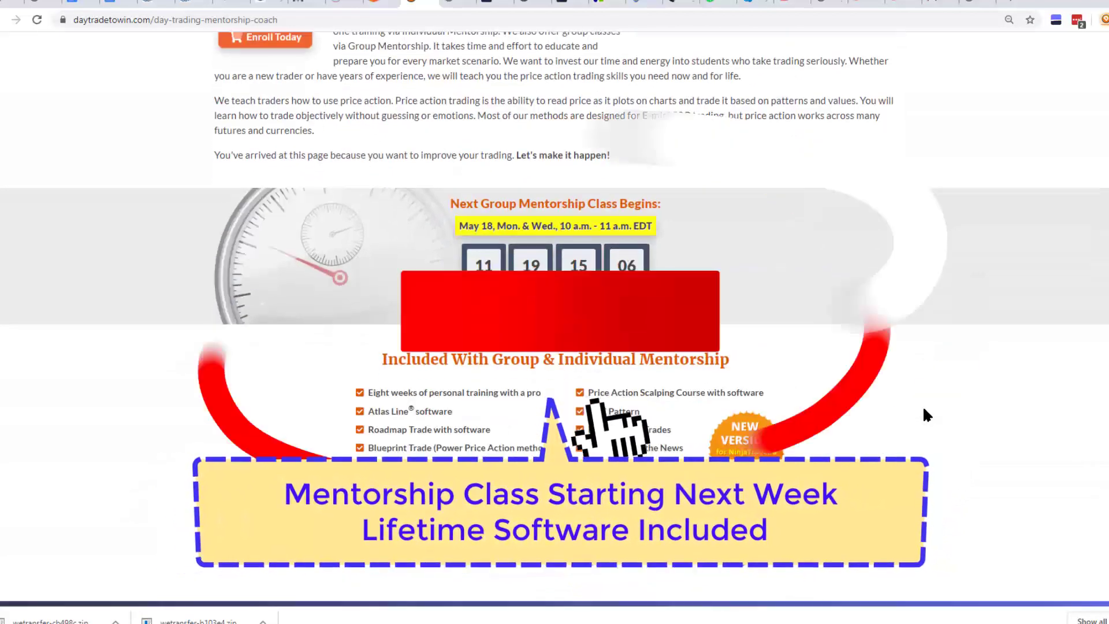
{"action": "scroll", "coordinate": [924, 411], "scroll_direction": "down", "scroll_amount": 1}
{"action": "scroll", "coordinate": [924, 411], "scroll_direction": "down", "scroll_amount": 1}
{"action": "scroll", "coordinate": [924, 414], "scroll_direction": "down", "scroll_amount": 7}
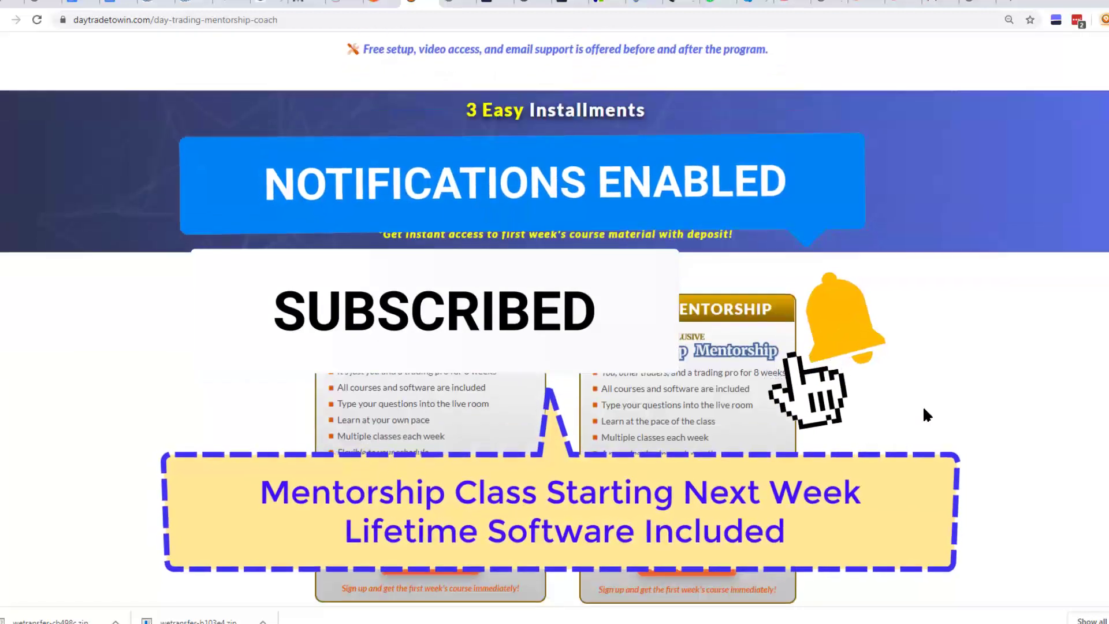
{"action": "scroll", "coordinate": [924, 412], "scroll_direction": "down", "scroll_amount": 6}
{"action": "scroll", "coordinate": [924, 412], "scroll_direction": "down", "scroll_amount": 3}
{"action": "scroll", "coordinate": [924, 411], "scroll_direction": "down", "scroll_amount": 5}
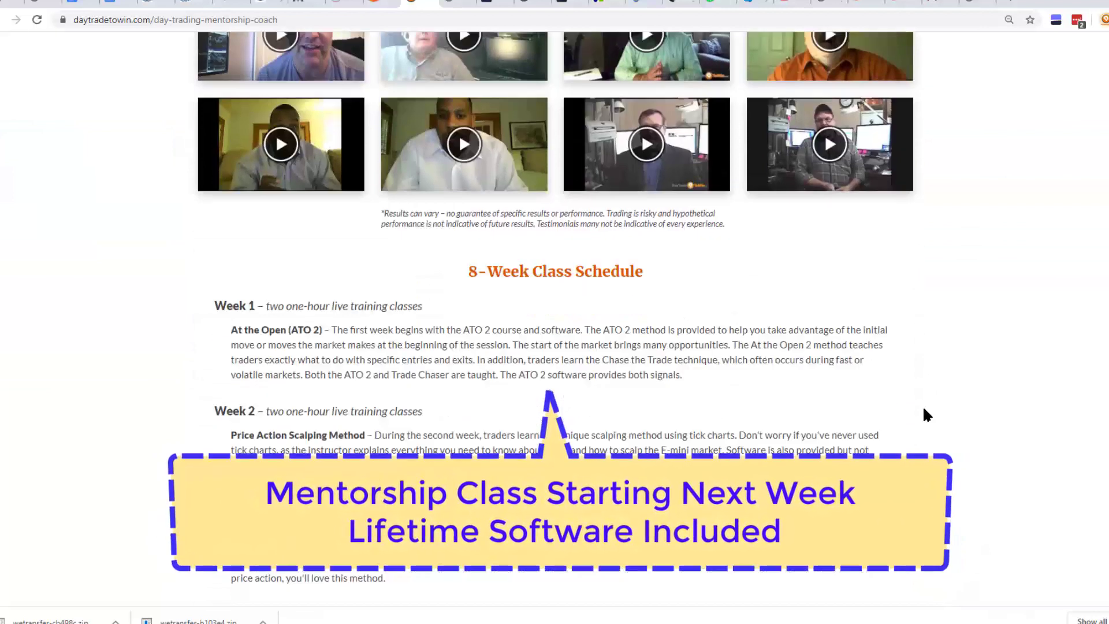
{"action": "scroll", "coordinate": [924, 411], "scroll_direction": "down", "scroll_amount": 7}
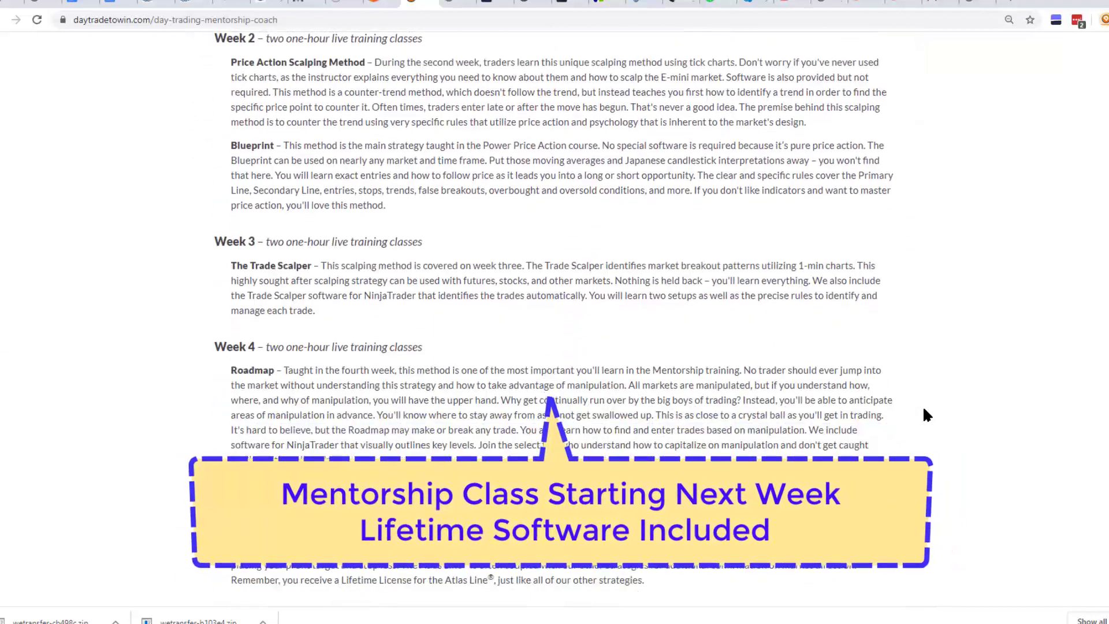
{"action": "scroll", "coordinate": [924, 412], "scroll_direction": "down", "scroll_amount": 6}
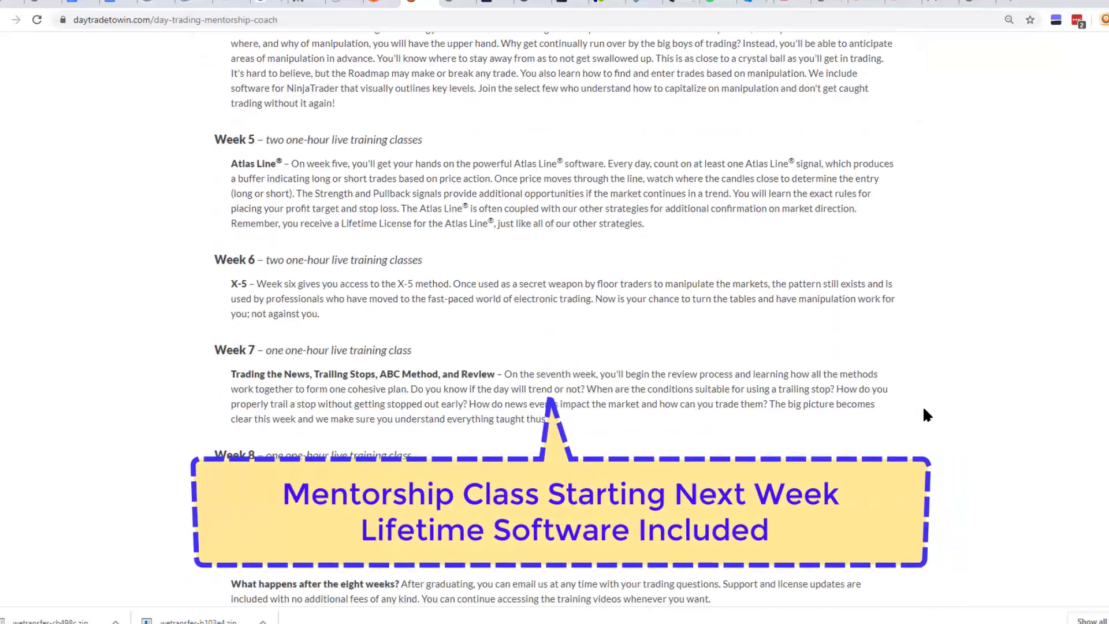
{"action": "scroll", "coordinate": [927, 414], "scroll_direction": "down", "scroll_amount": 6}
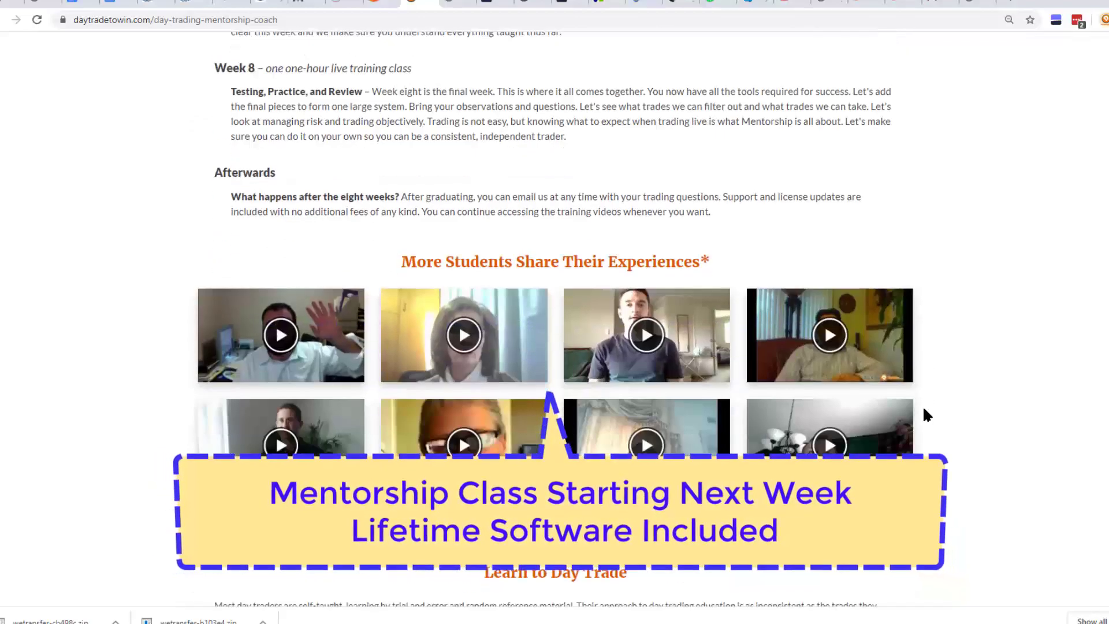